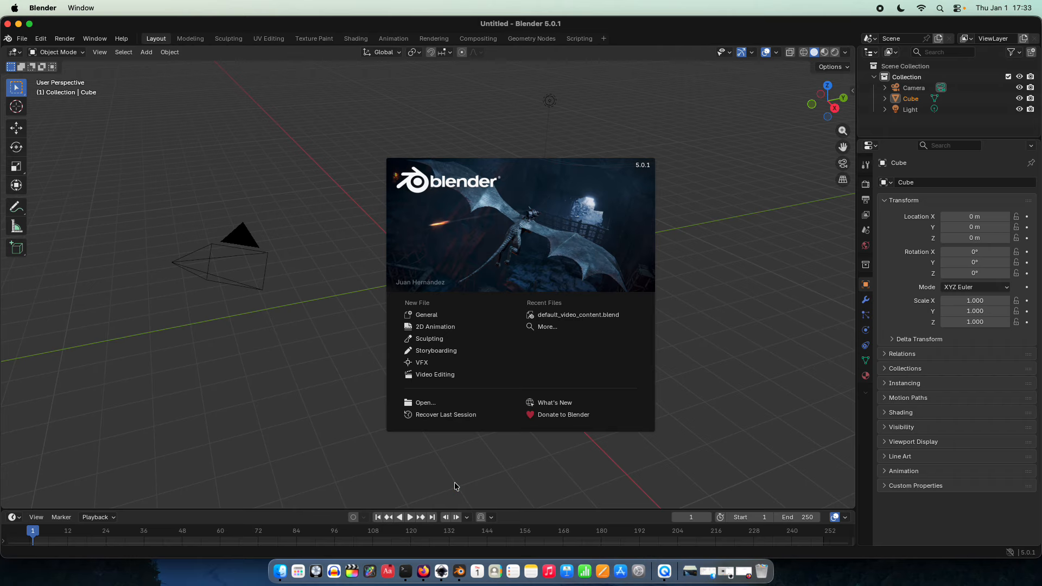
# Step: Dismiss the splash screen and add the Video Editing workspace from the Video Editing template
pyautogui.click(455, 486)
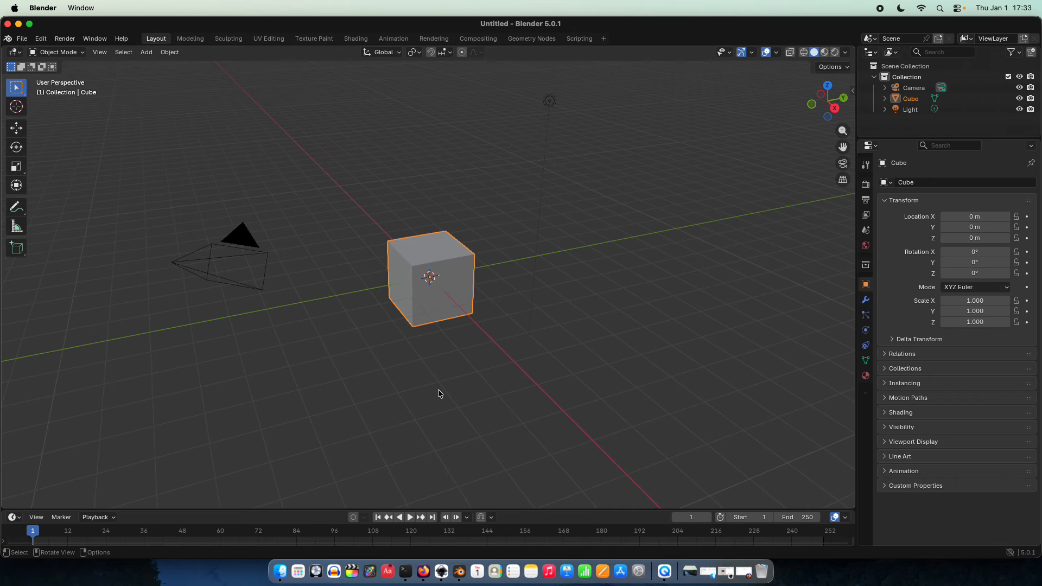
pyautogui.moveTo(438, 390)
pyautogui.mouseDown(button='middle')
pyautogui.moveTo(561, 390)
pyautogui.moveTo(442, 392)
pyautogui.mouseUp(button='middle')
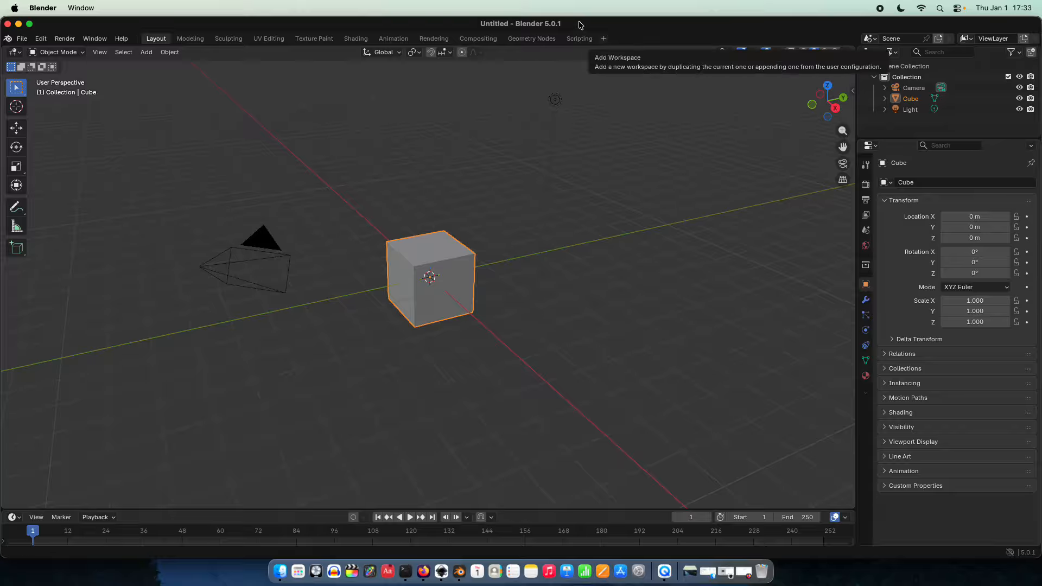
pyautogui.click(605, 40)
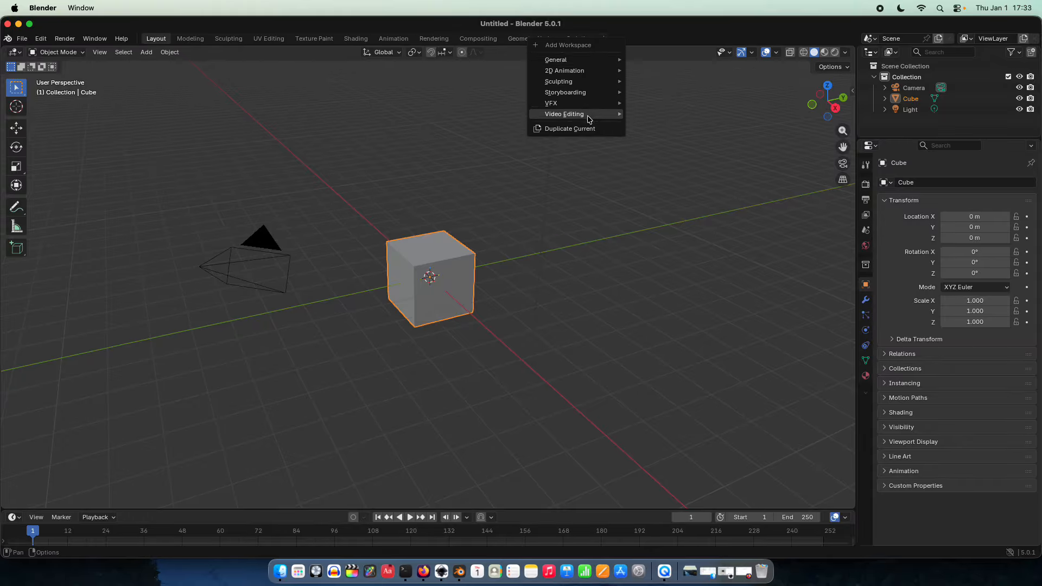
pyautogui.moveTo(589, 119)
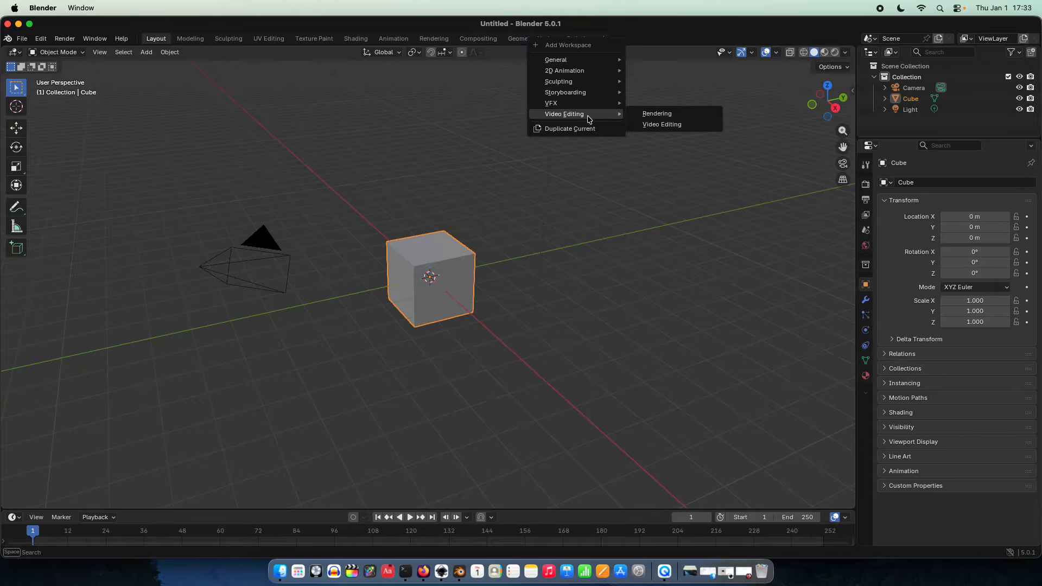
pyautogui.click(650, 129)
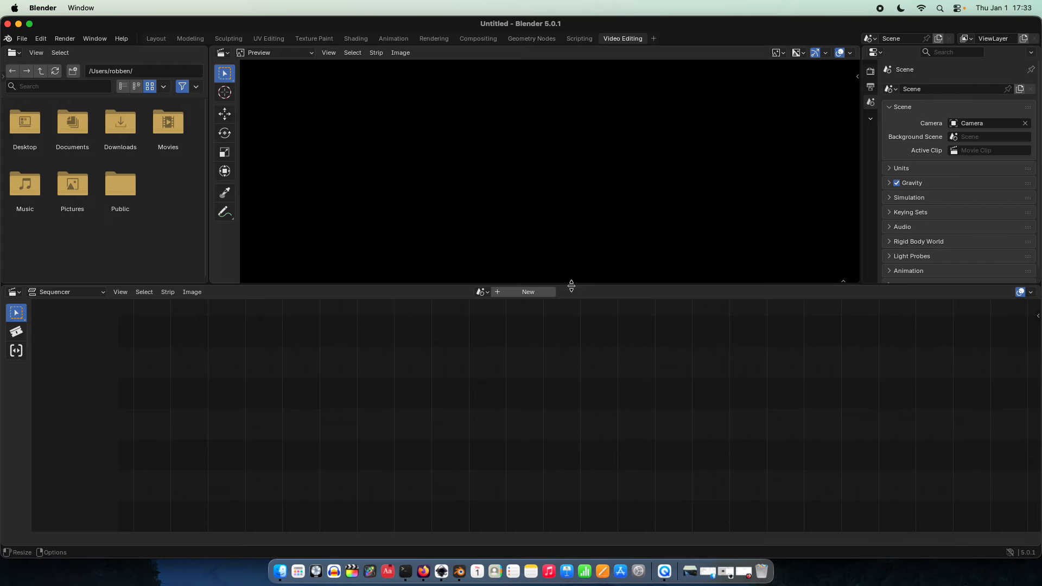
# Step: Make the preview area taller and the properties area wider, and show the render properties
pyautogui.moveTo(571, 284); pyautogui.dragTo(573, 339)
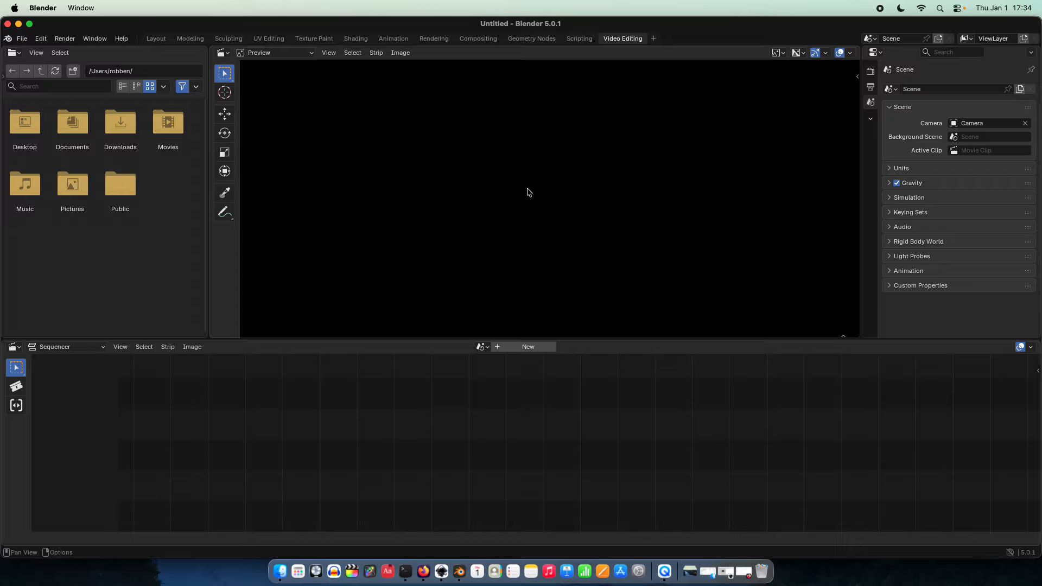
pyautogui.moveTo(860, 178); pyautogui.dragTo(762, 176)
pyautogui.click(771, 71)
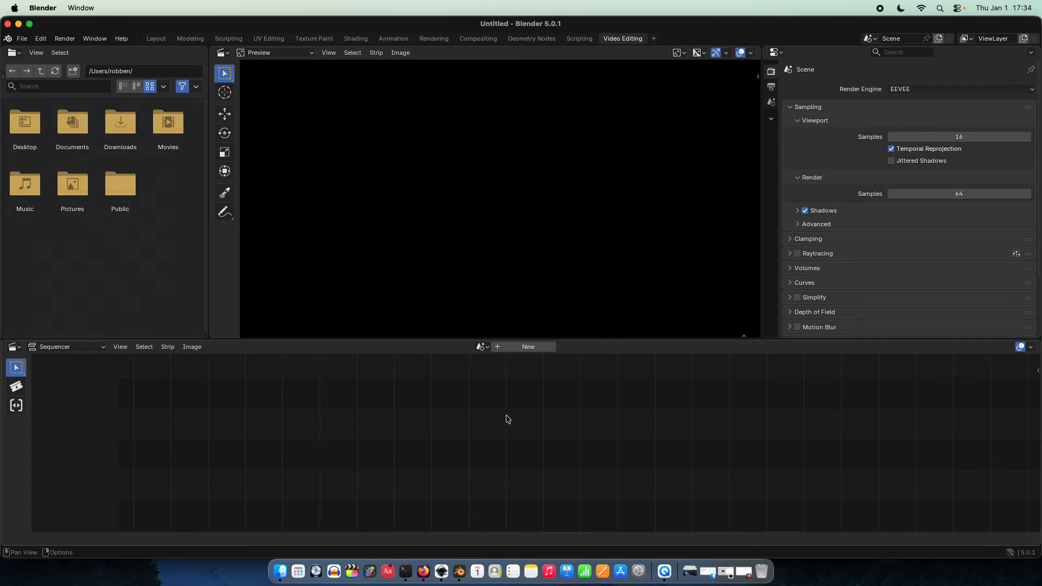
# Step: Create a new sequencer scene and move the playhead to frame 0
pyautogui.scroll(-2, 503, 423)
pyautogui.click(510, 350)
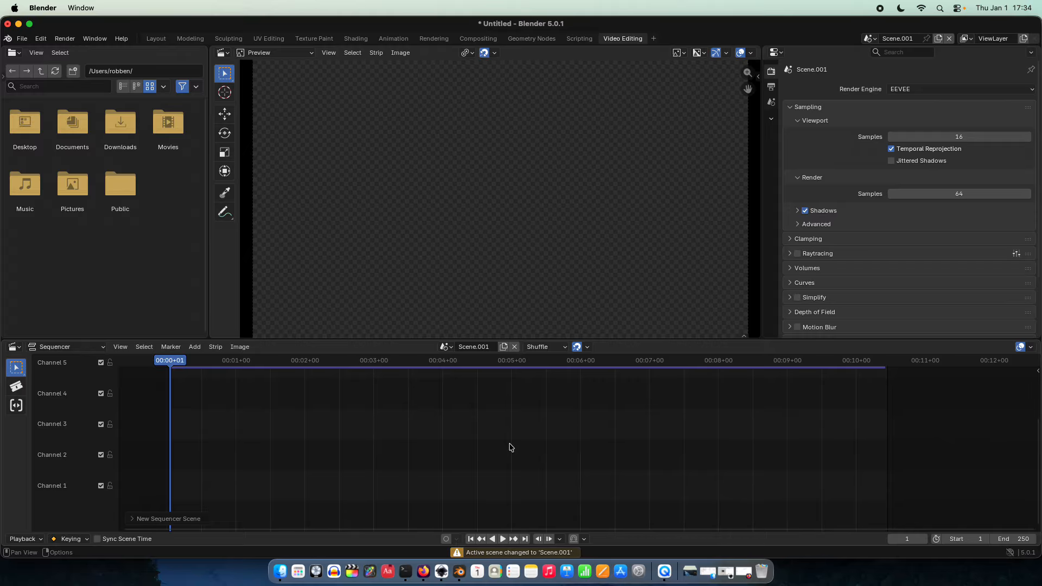
pyautogui.scroll(-2, 509, 448)
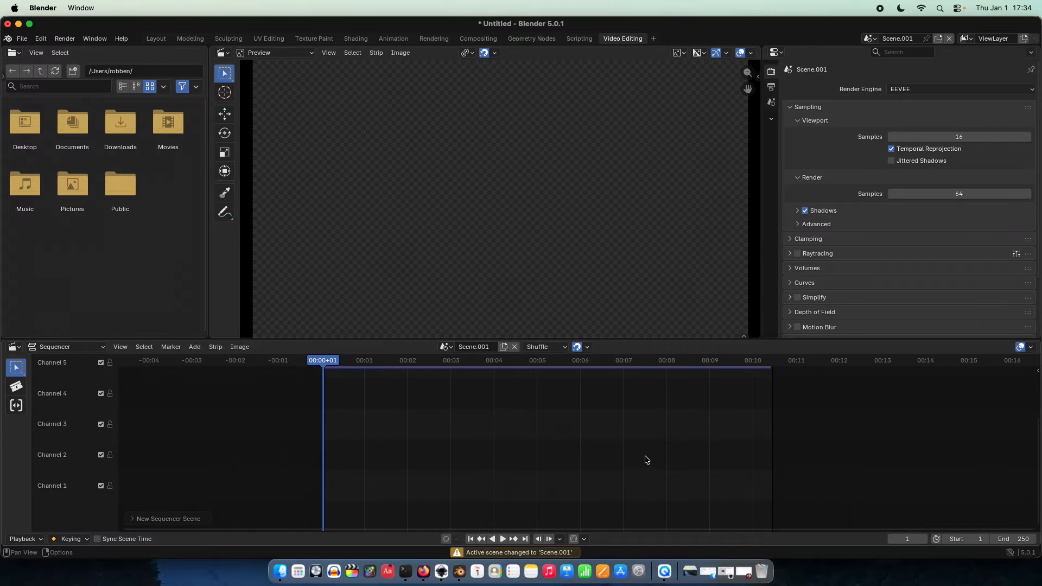
pyautogui.moveTo(775, 440); pyautogui.dragTo(324, 466)
pyautogui.moveTo(325, 363)
pyautogui.mouseDown()
pyautogui.moveTo(502, 377)
pyautogui.moveTo(317, 379)
pyautogui.mouseUp()
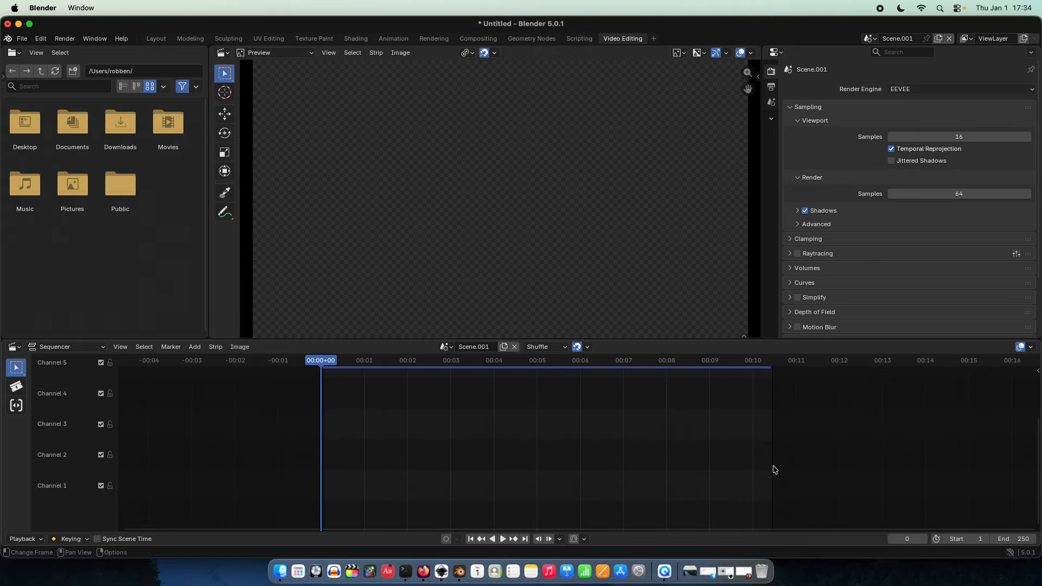
pyautogui.moveTo(774, 466); pyautogui.dragTo(323, 436)
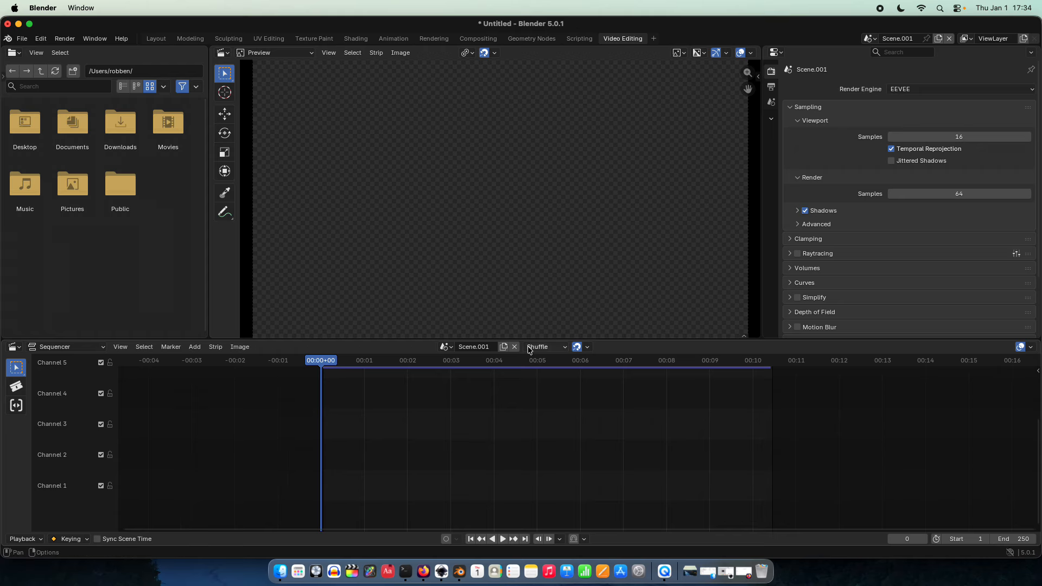
# Step: Place sample_text.png from Documents/Sample Blender Video on channel 2 at the playhead and extend the strip to about 237 frames
pyautogui.scroll(-2, 526, 250)
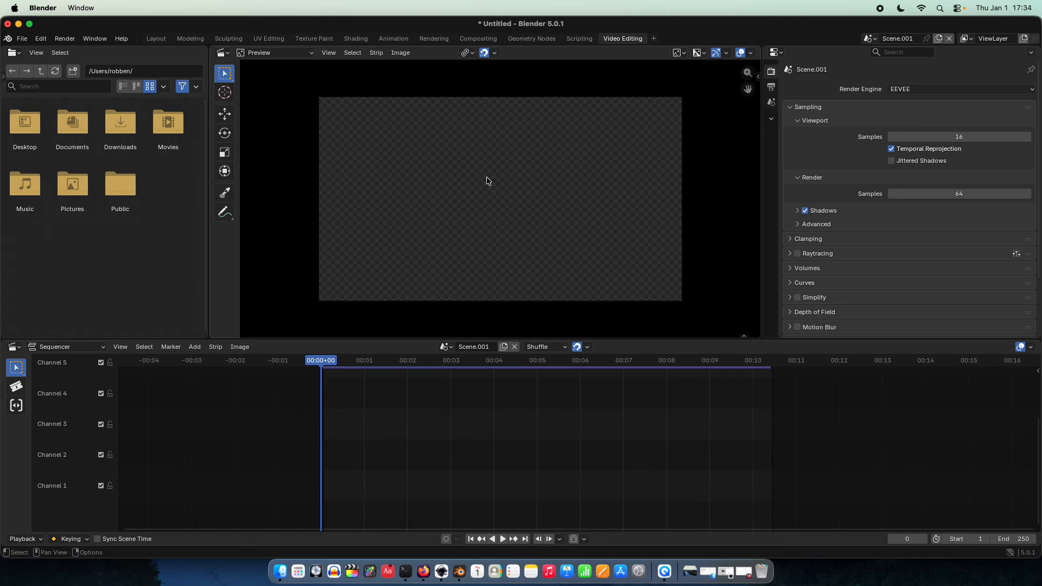
pyautogui.scroll(-1, 483, 174)
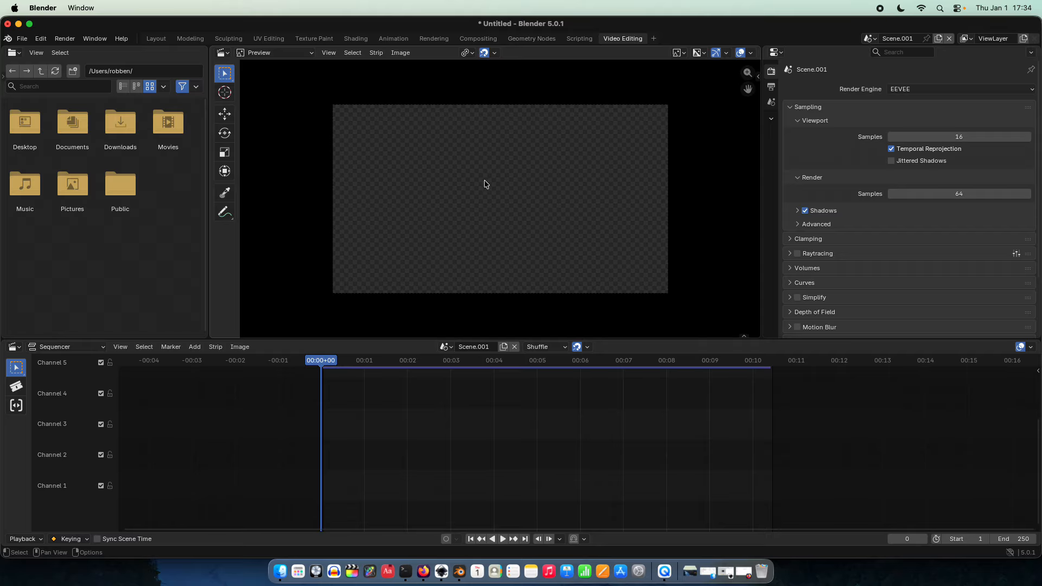
pyautogui.scroll(1, 363, 122)
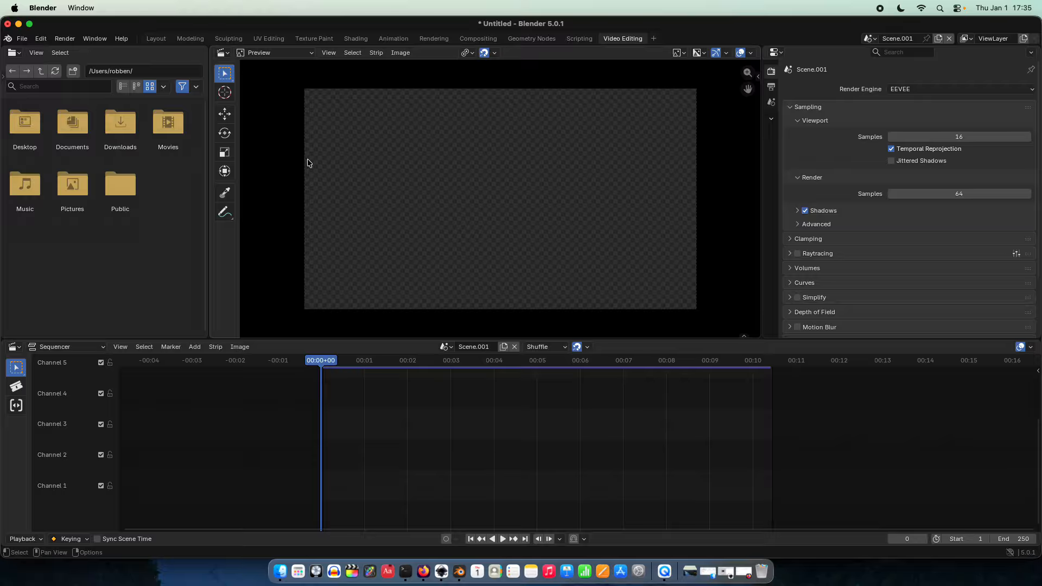
pyautogui.doubleClick(84, 120)
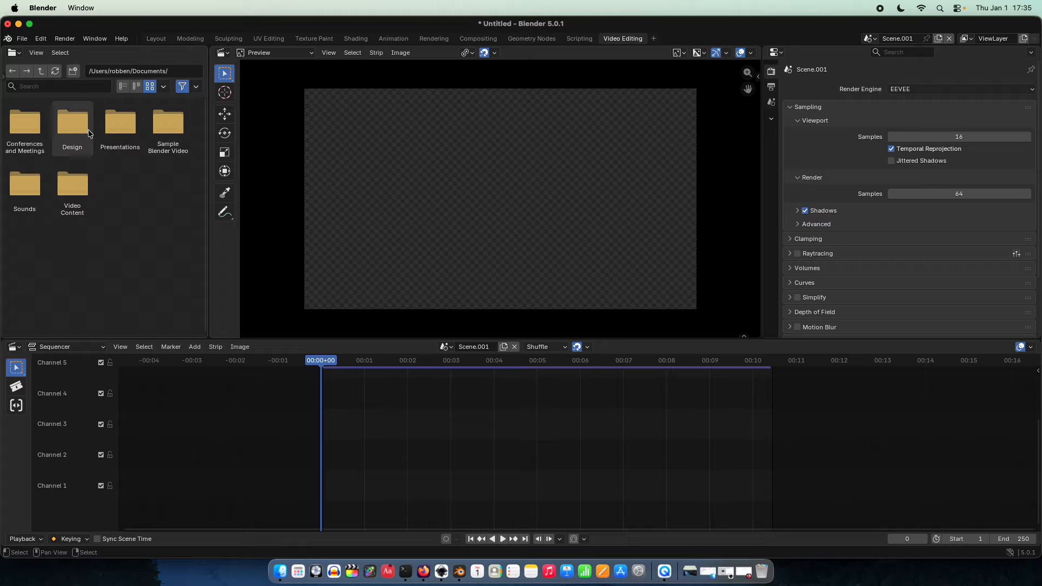
pyautogui.click(183, 133)
pyautogui.doubleClick(183, 135)
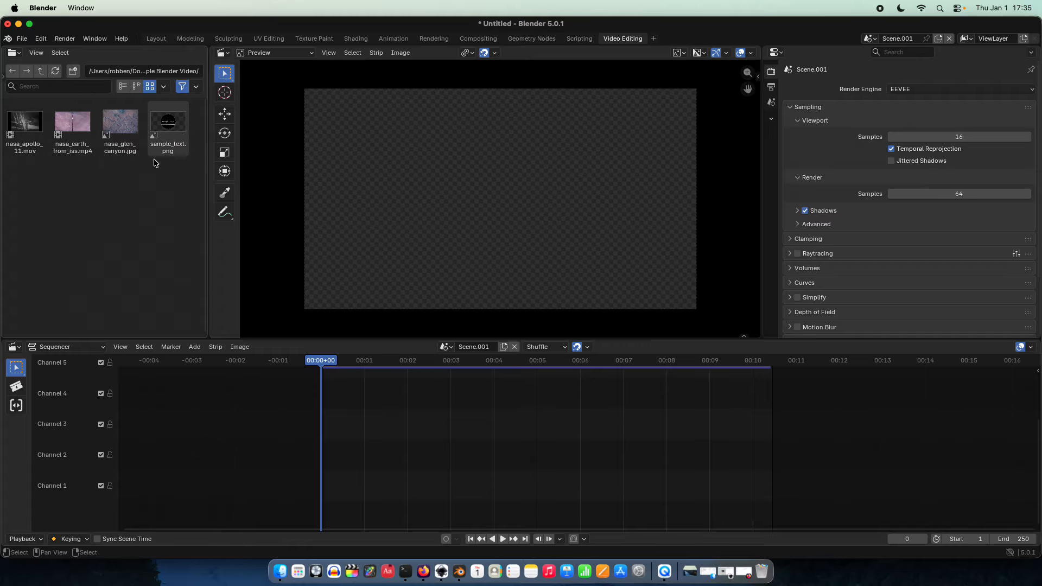
pyautogui.moveTo(168, 133); pyautogui.dragTo(321, 452)
pyautogui.moveTo(402, 453); pyautogui.dragTo(749, 468)
pyautogui.scroll(5, 553, 258)
pyautogui.scroll(2, 554, 259)
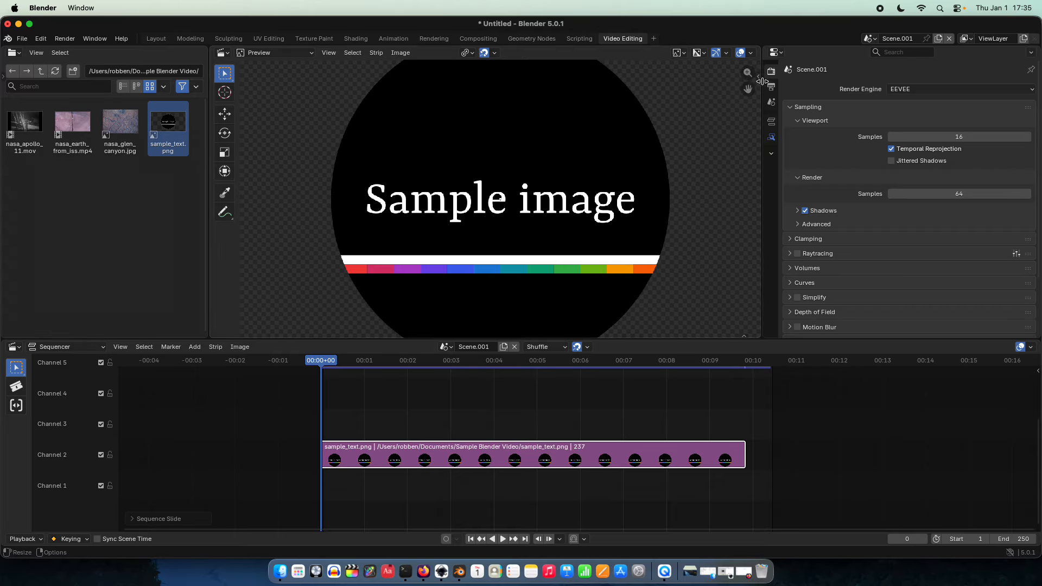
# Step: Expand the scene's Color Management settings and switch the view transform to AgX
pyautogui.scroll(-3, 834, 116)
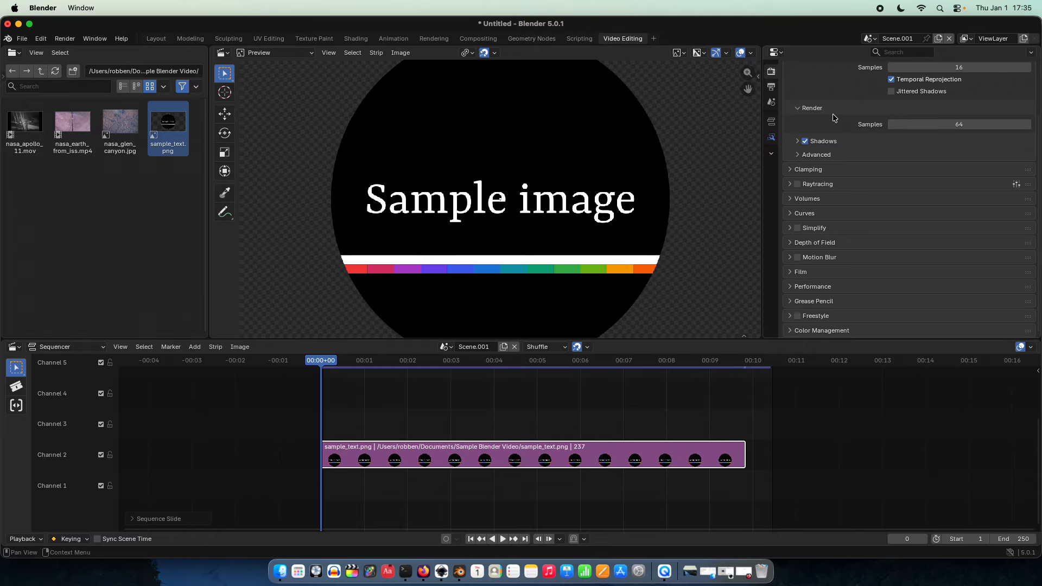
pyautogui.click(814, 330)
pyautogui.scroll(-5, 871, 262)
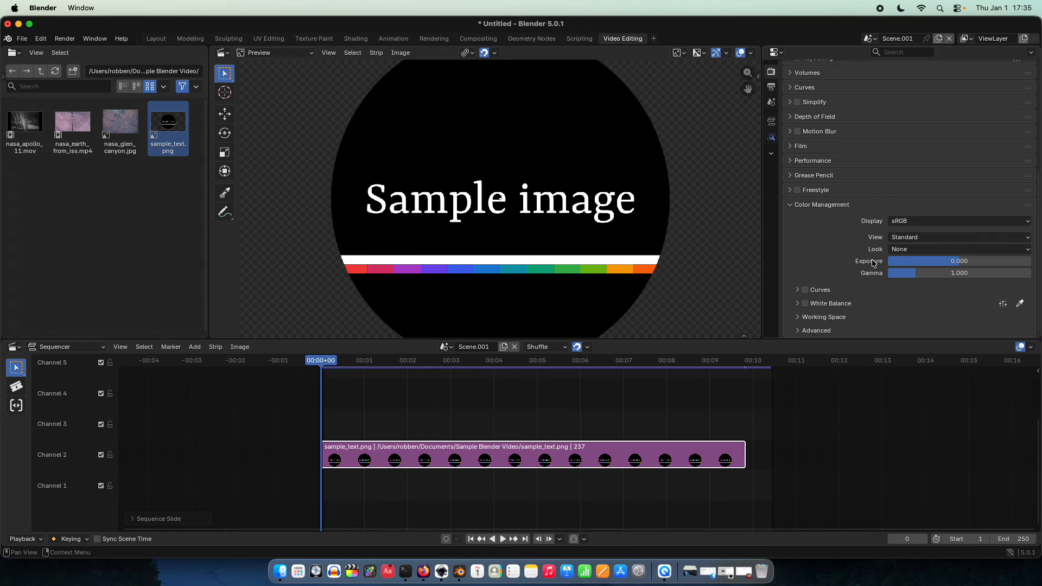
pyautogui.click(928, 239)
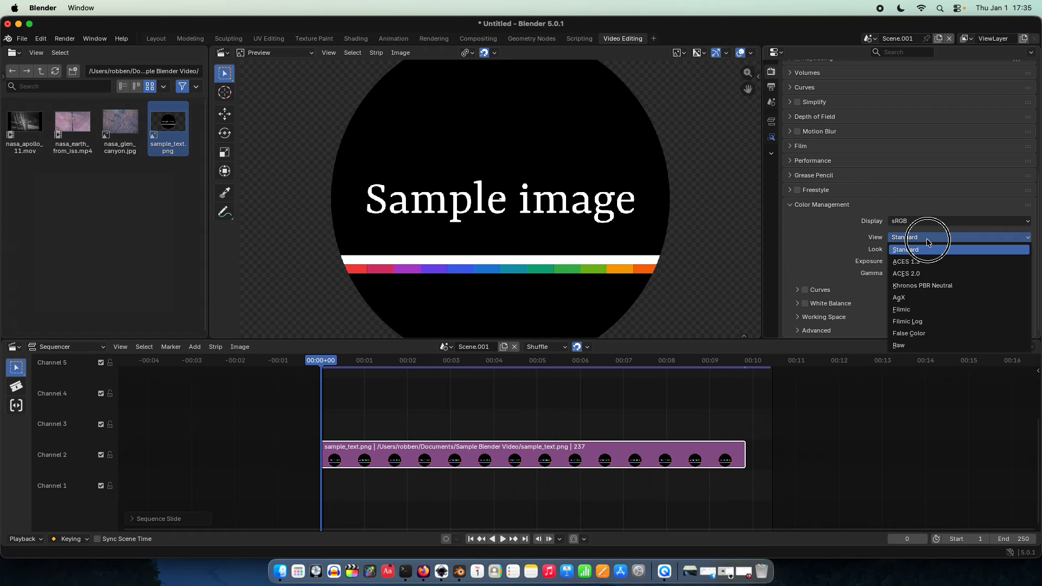
pyautogui.click(928, 298)
# Step: Try the Filmic view transform on the sample image and switch back to AgX
pyautogui.click(920, 237)
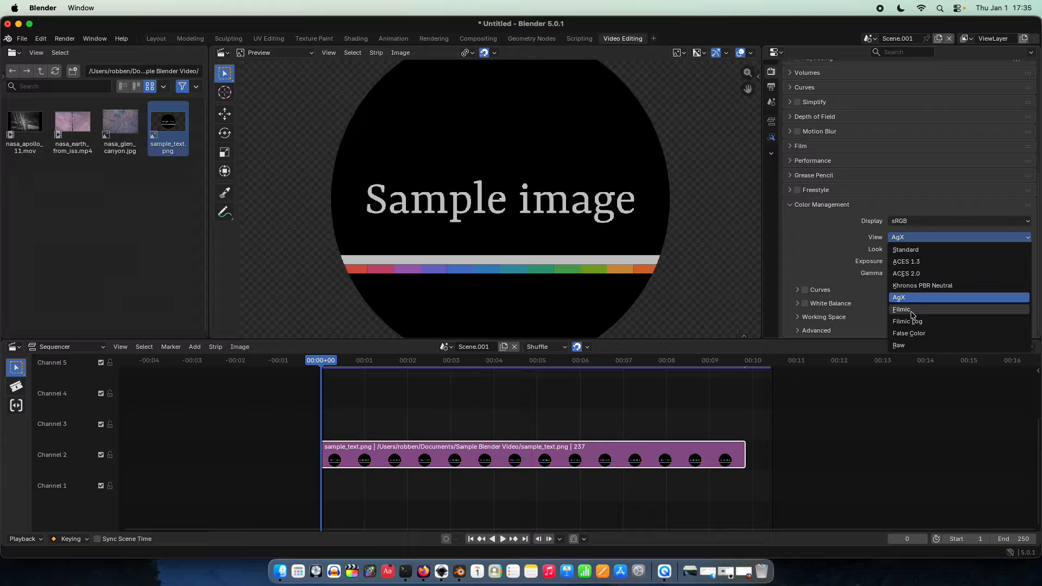
pyautogui.click(912, 313)
pyautogui.click(910, 239)
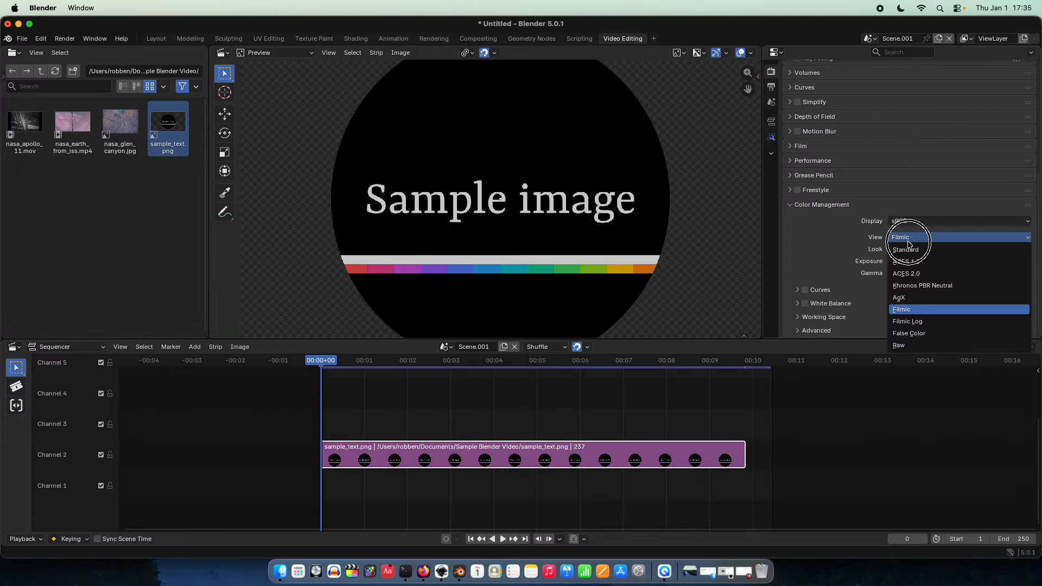
pyautogui.click(905, 297)
# Step: Examine the sample image's text, white band and colour bar up close in the preview under AgX
pyautogui.scroll(-2, 694, 253)
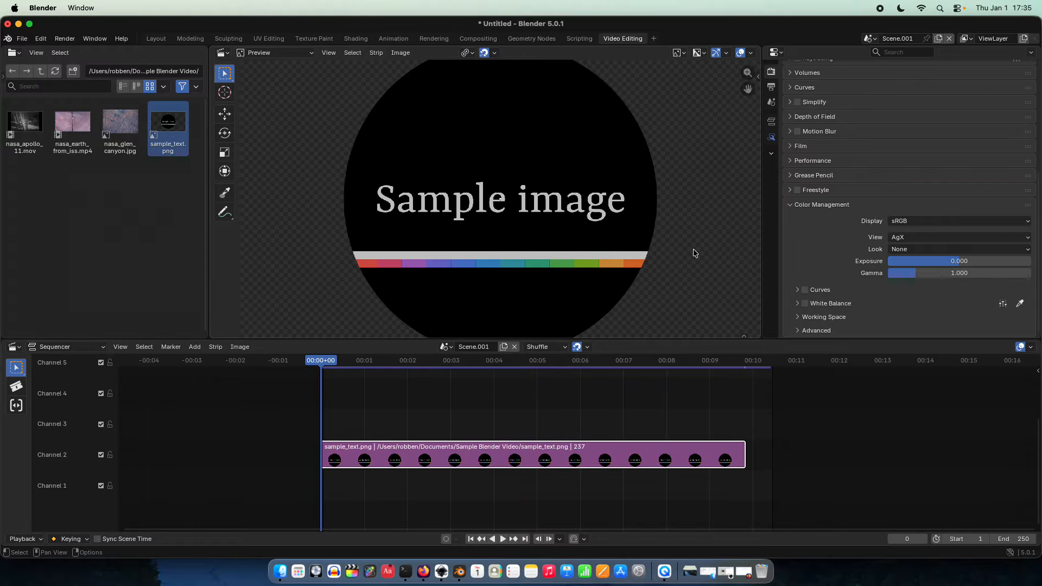
pyautogui.scroll(-1, 694, 253)
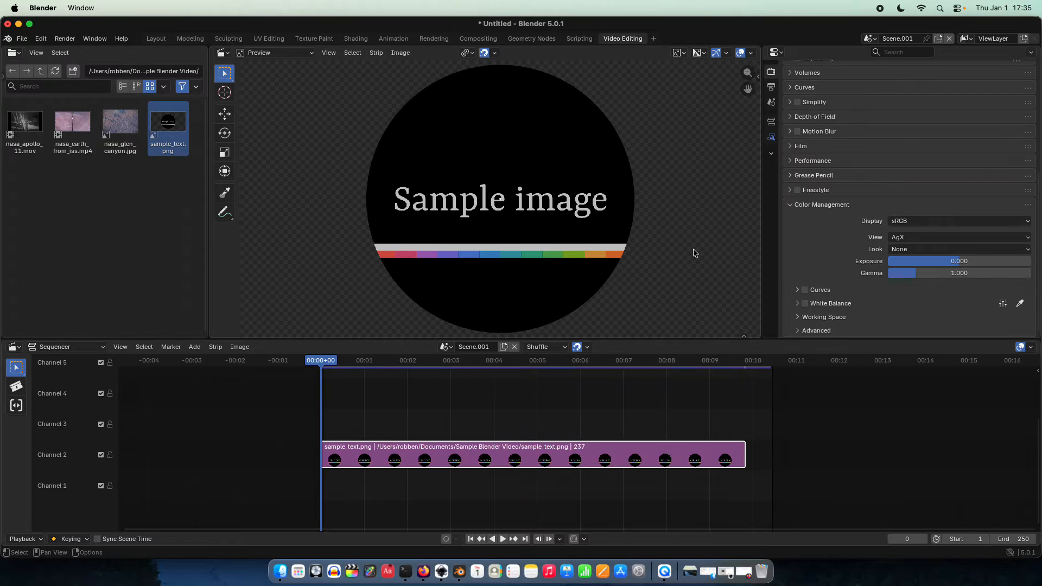
pyautogui.scroll(2, 695, 253)
pyautogui.scroll(2, 695, 253)
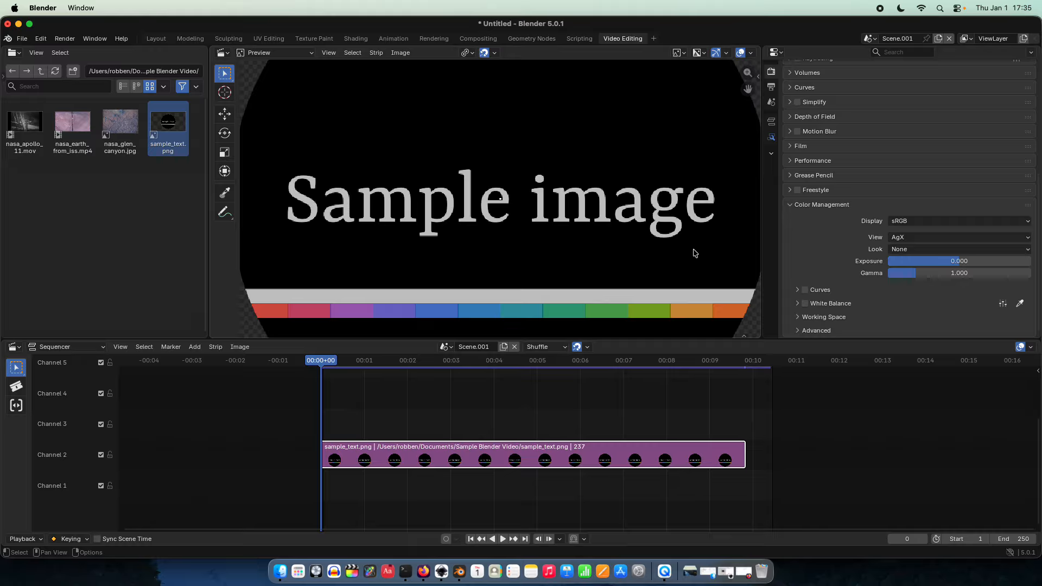
pyautogui.scroll(-1, 695, 253)
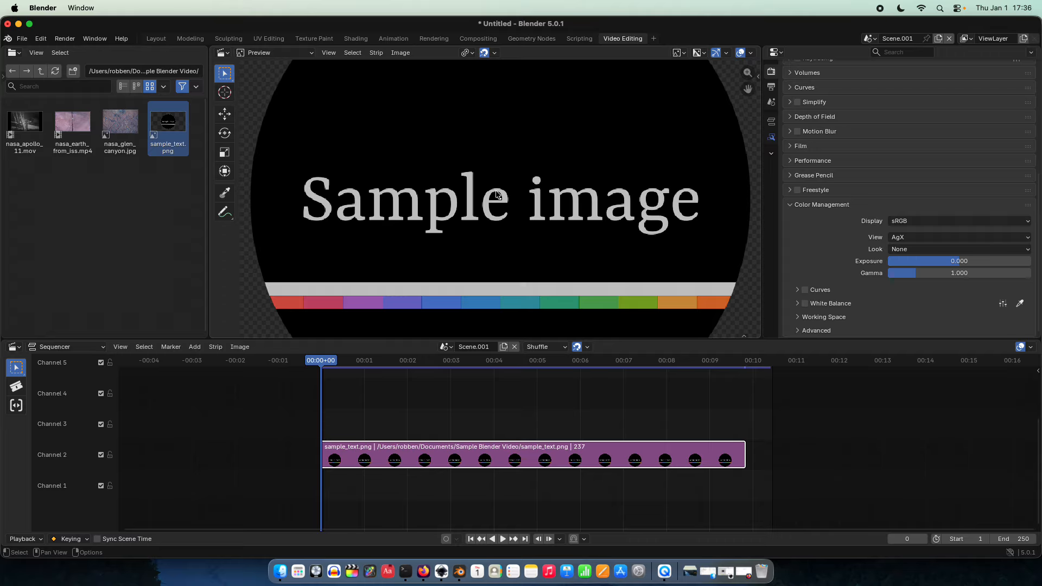
pyautogui.scroll(5, 519, 256)
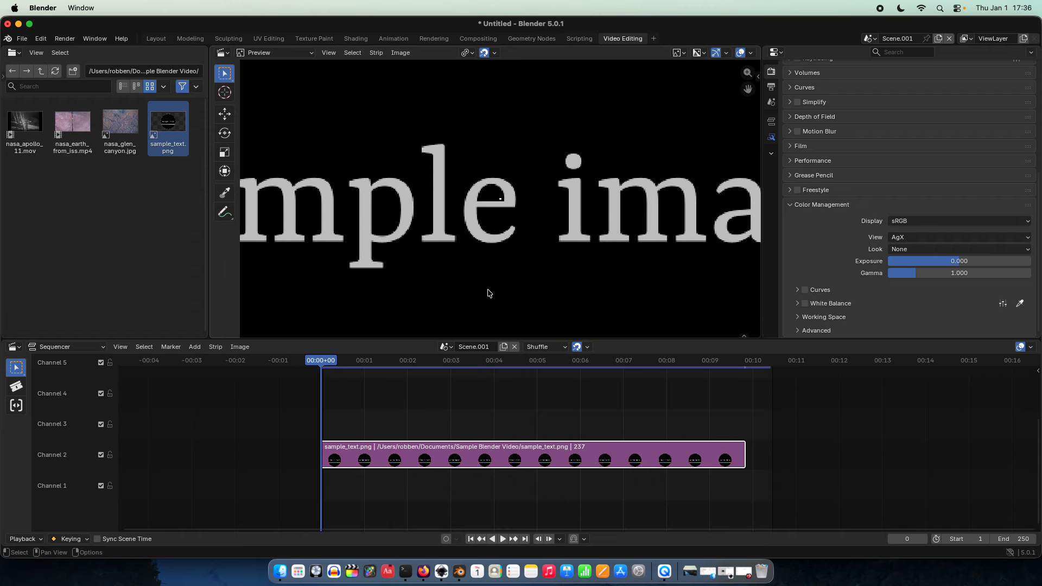
pyautogui.scroll(-3, 504, 158)
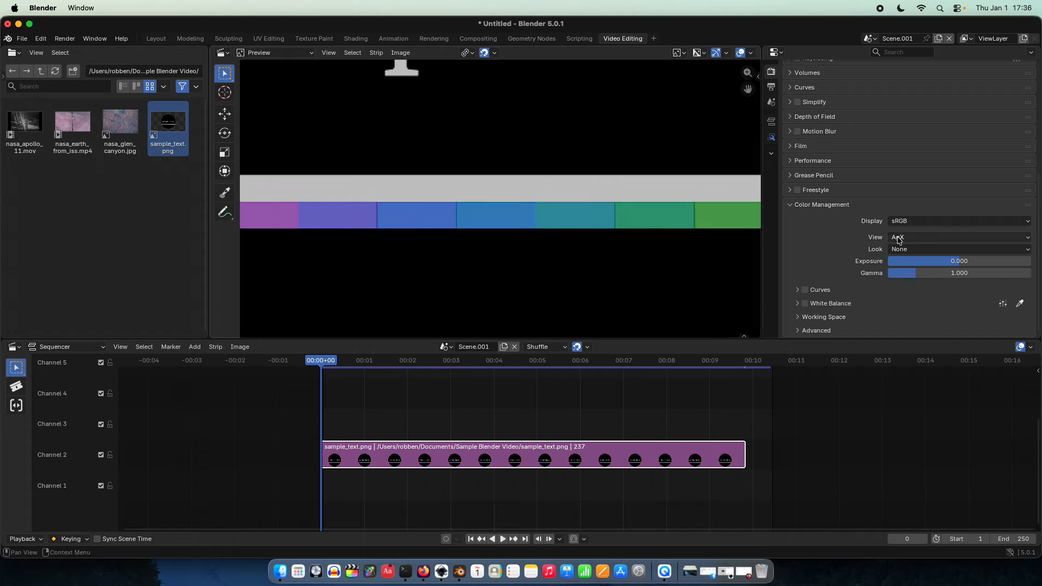
pyautogui.scroll(5, 509, 184)
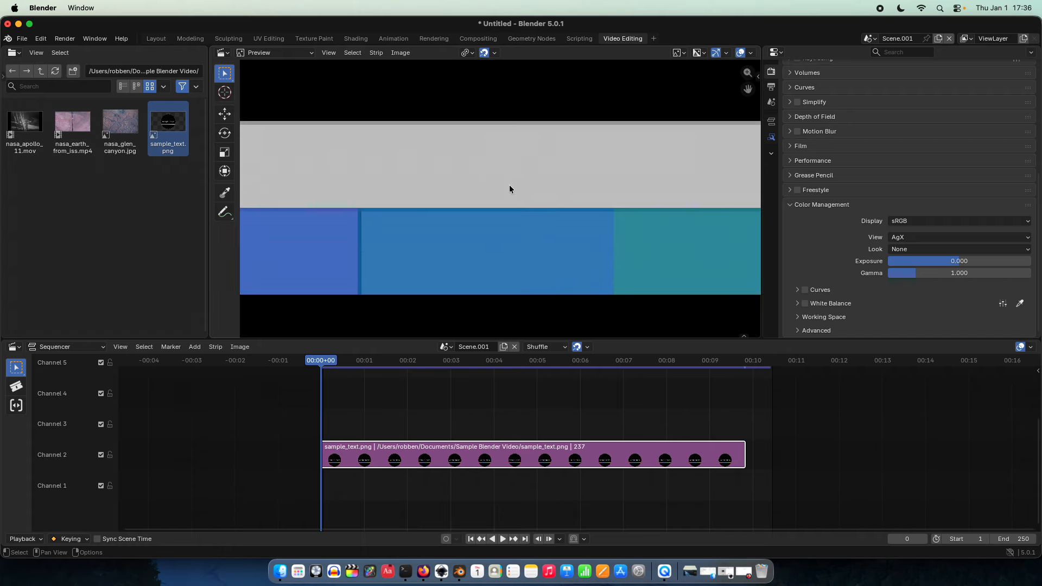
pyautogui.scroll(1, 478, 172)
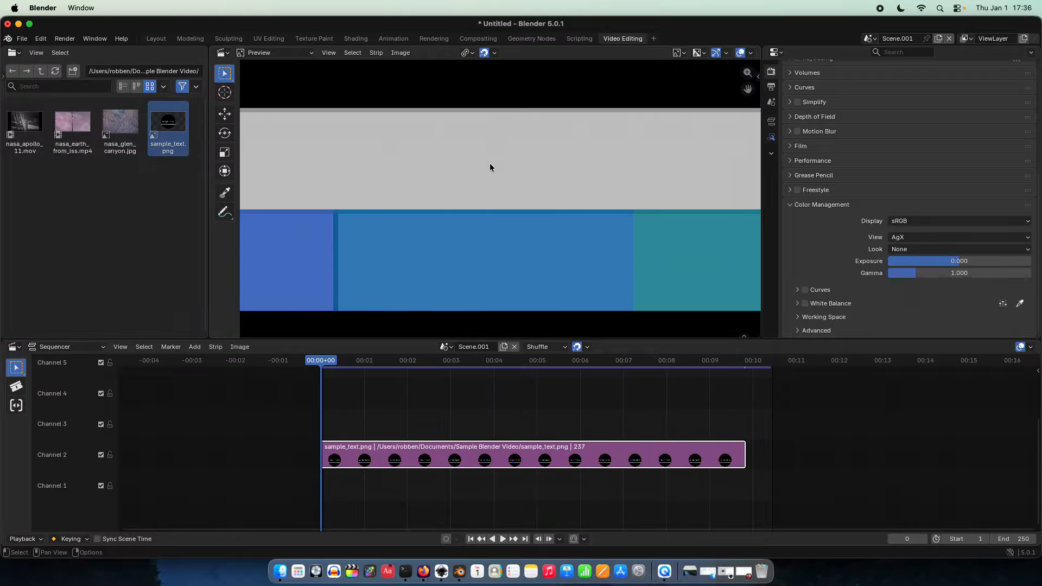
# Step: Try the Filmic view transform for comparison and set the scene's view transform to Standard
pyautogui.click(898, 239)
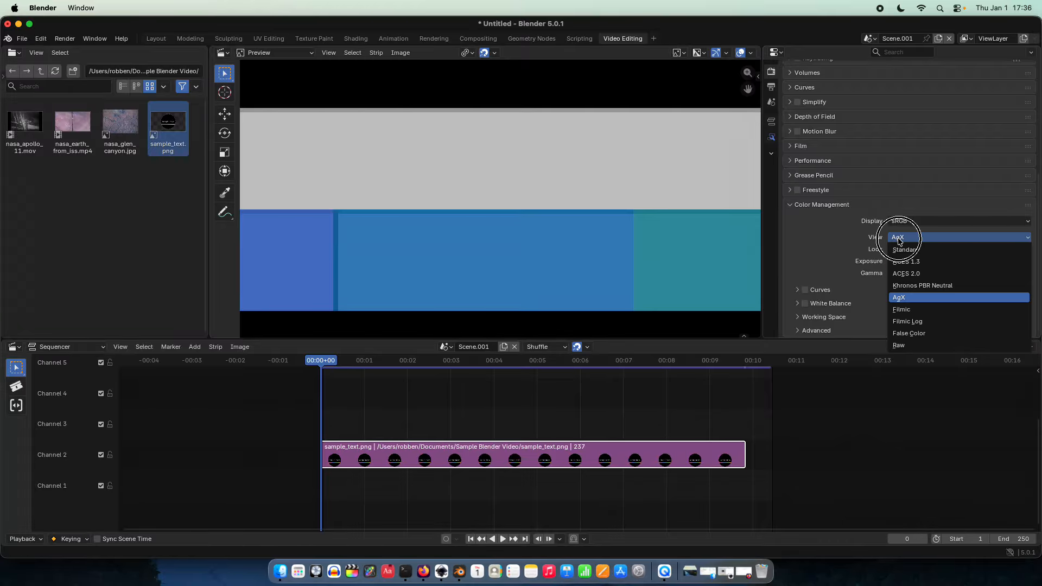
pyautogui.click(903, 311)
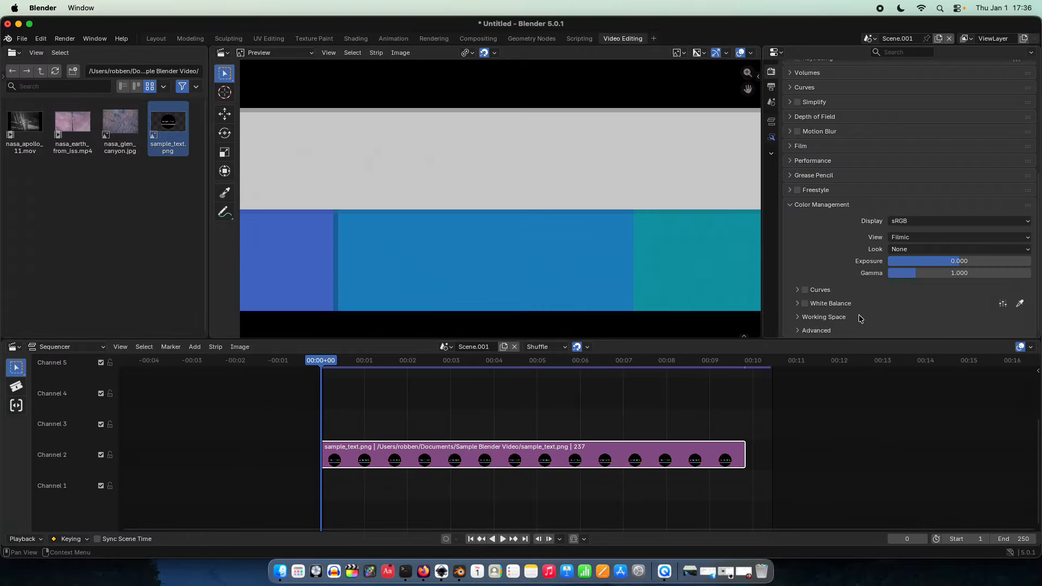
pyautogui.click(913, 235)
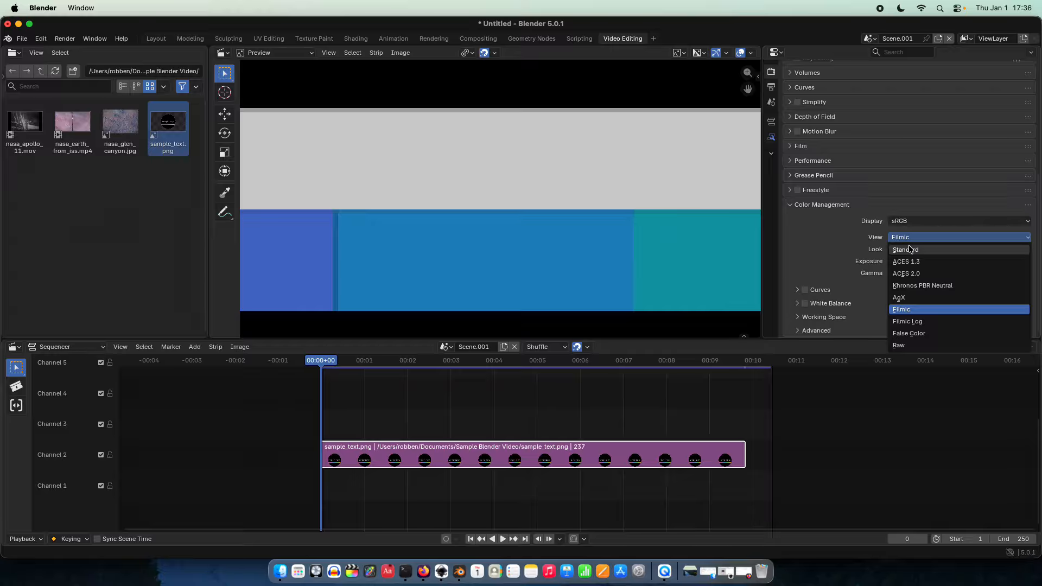
pyautogui.click(910, 249)
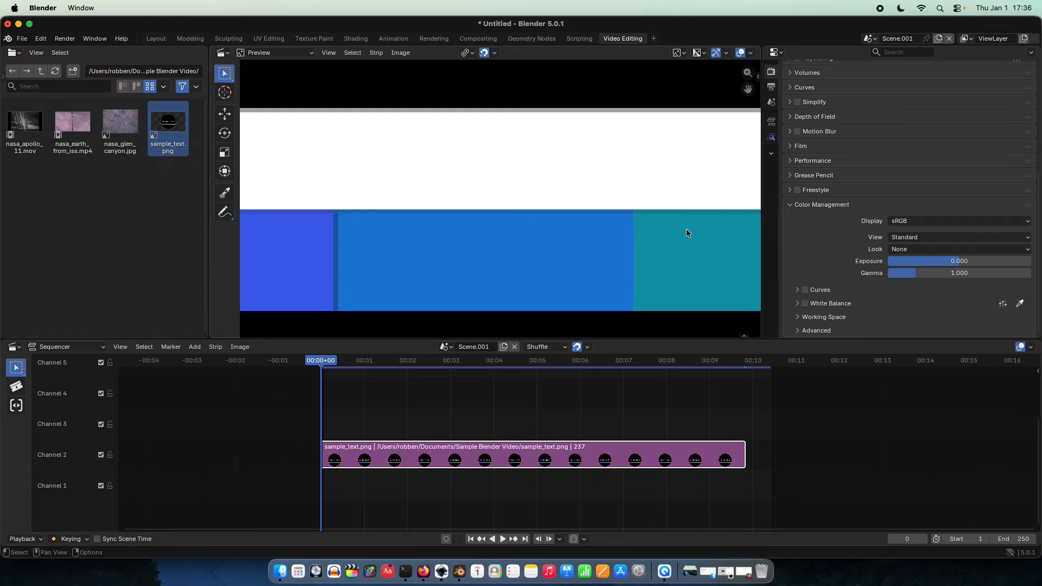
pyautogui.scroll(-1, 686, 233)
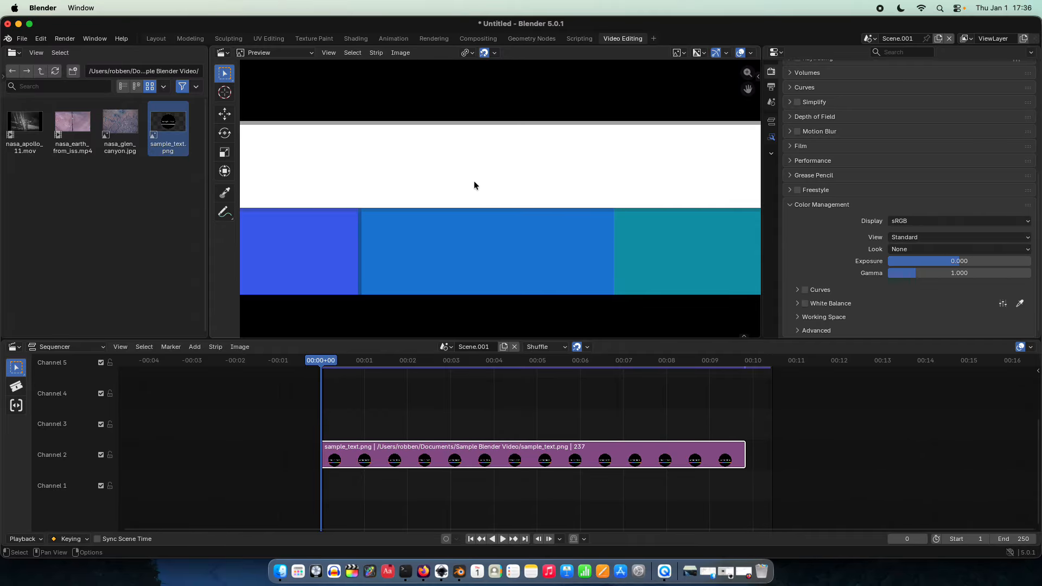
# Step: Bring the whole sample image back into view in the preview and show the scene's output properties
pyautogui.scroll(-5, 475, 186)
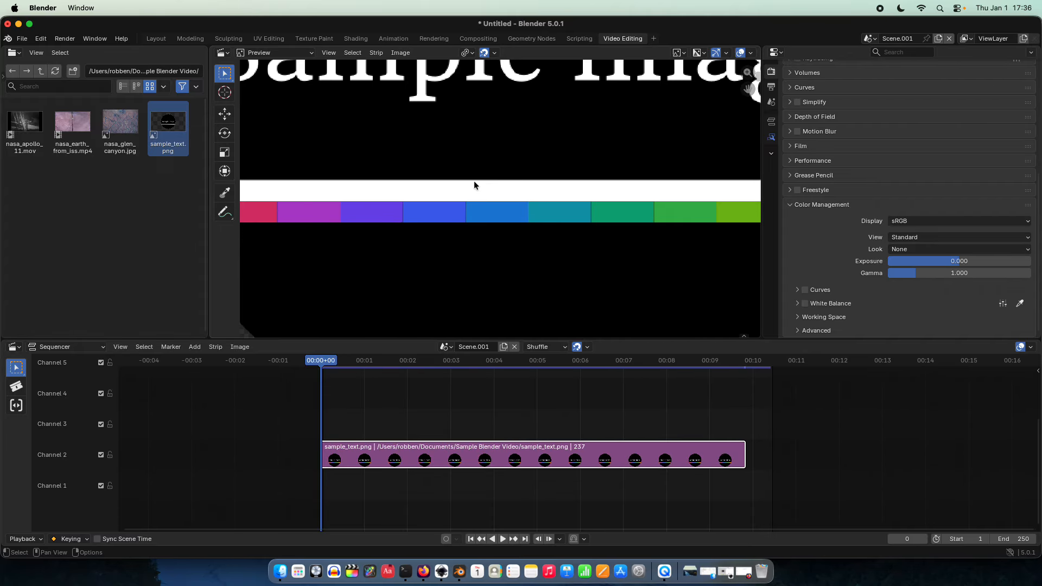
pyautogui.scroll(-6, 473, 185)
pyautogui.scroll(-6, 475, 185)
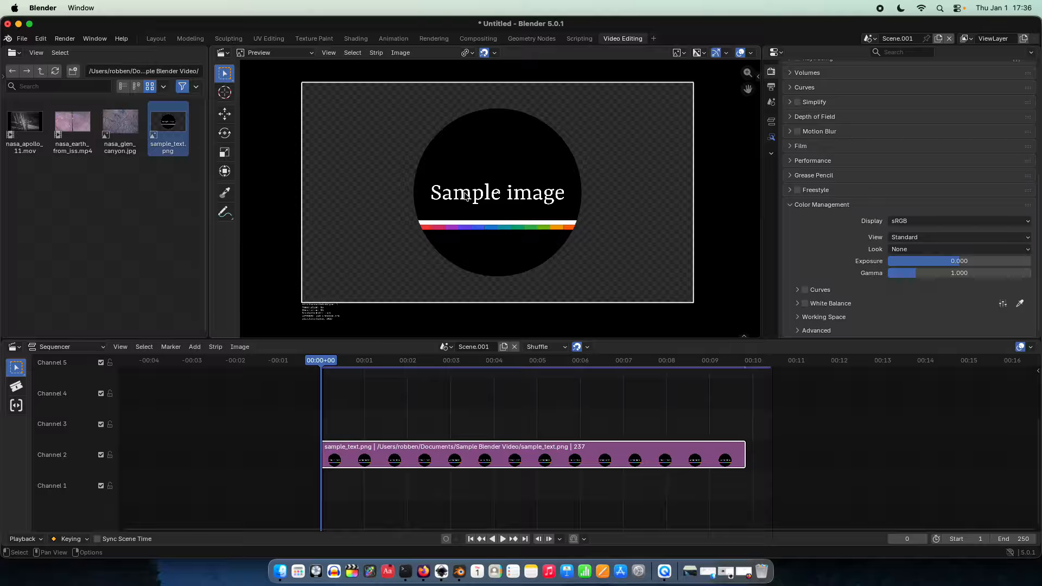
pyautogui.scroll(10, 817, 249)
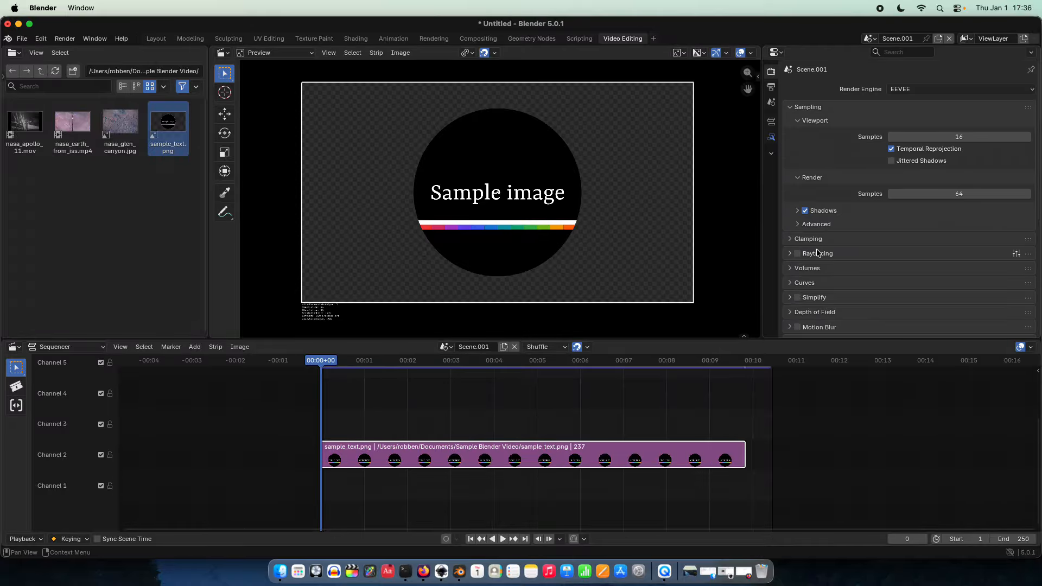
pyautogui.click(773, 93)
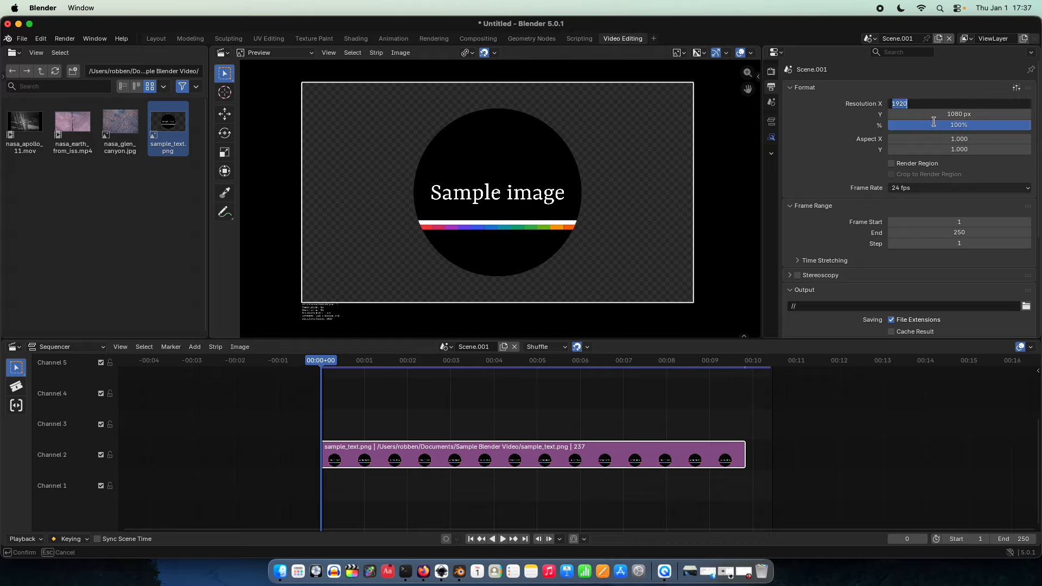
# Step: Try a horizontal resolution of 1080 px for a square frame and set it back to 1920 px
pyautogui.click(933, 115)
pyautogui.click(934, 103)
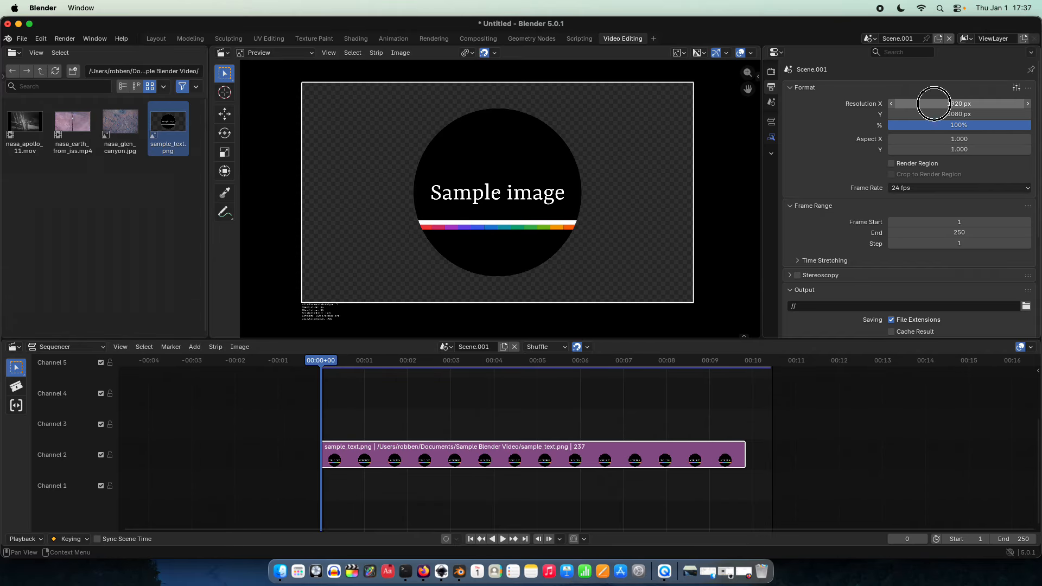
pyautogui.click(934, 103)
pyautogui.write('1080')
pyautogui.press('Return')
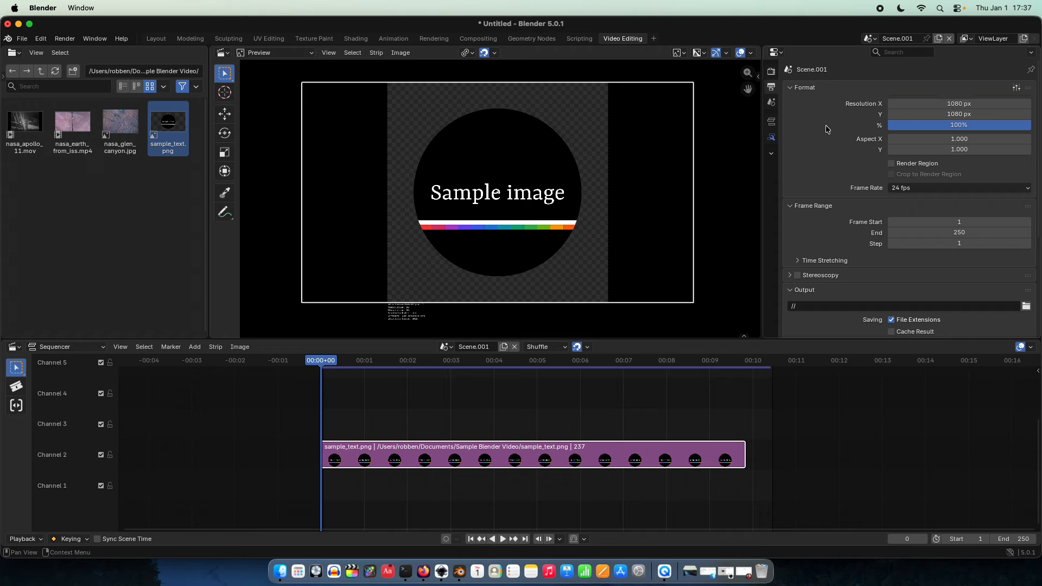
pyautogui.click(941, 103)
pyautogui.write('1920')
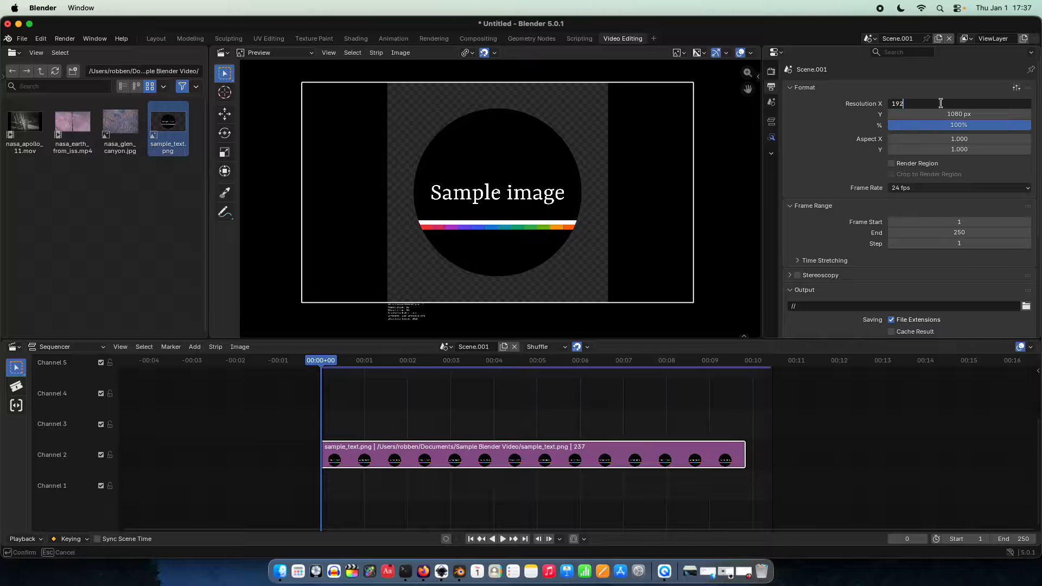
pyautogui.press('Return')
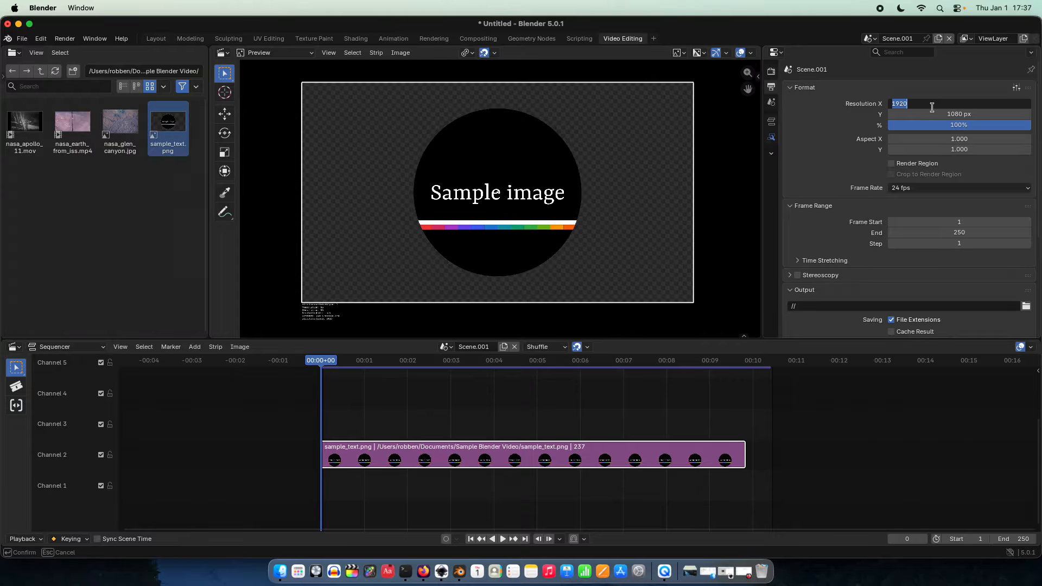
pyautogui.click(933, 105)
pyautogui.press('Escape')
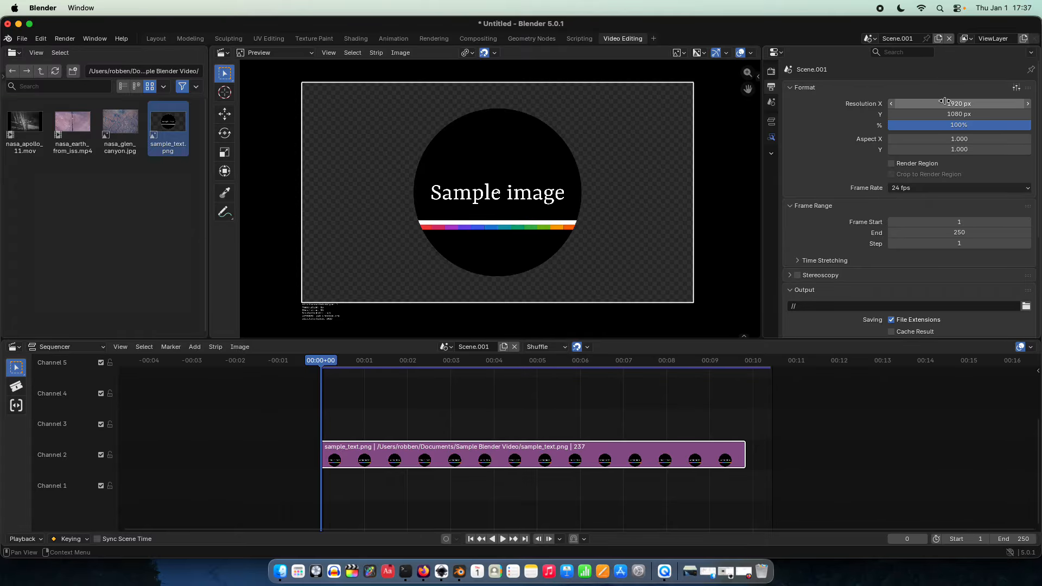
# Step: Set the scene's frame rate to 30 fps
pyautogui.scroll(-1, 807, 110)
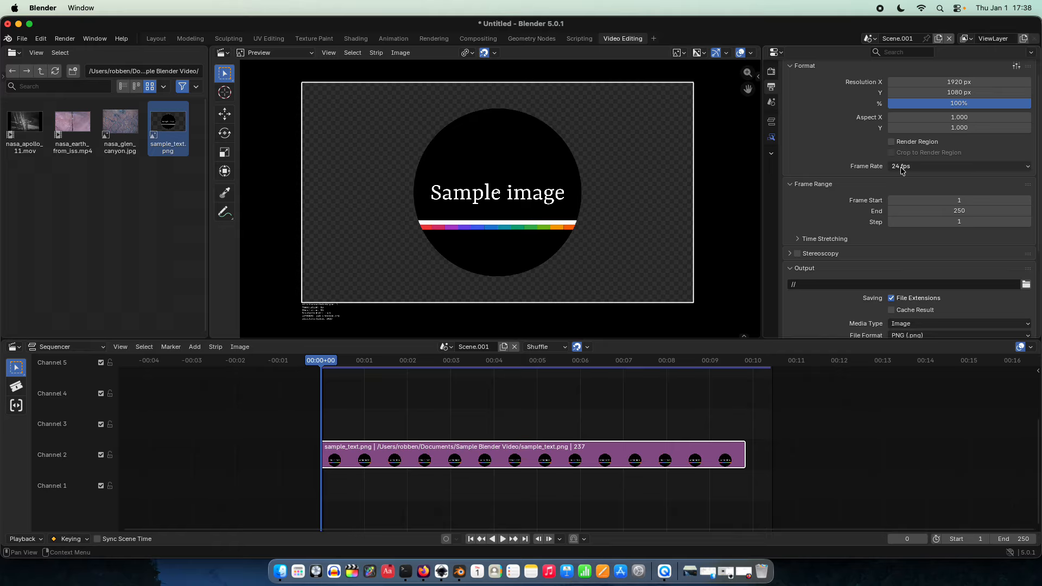
pyautogui.click(900, 167)
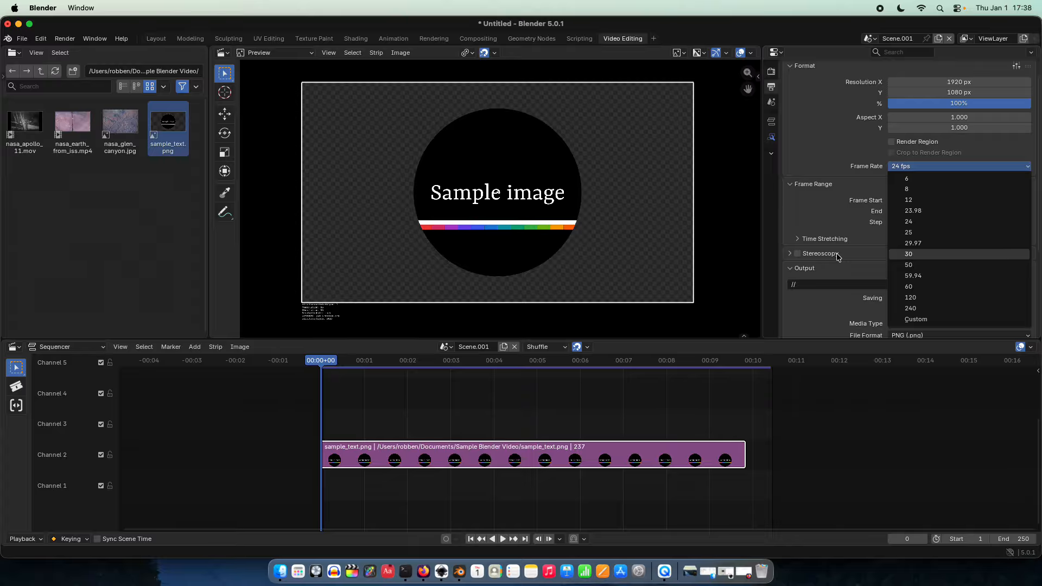
pyautogui.click(910, 255)
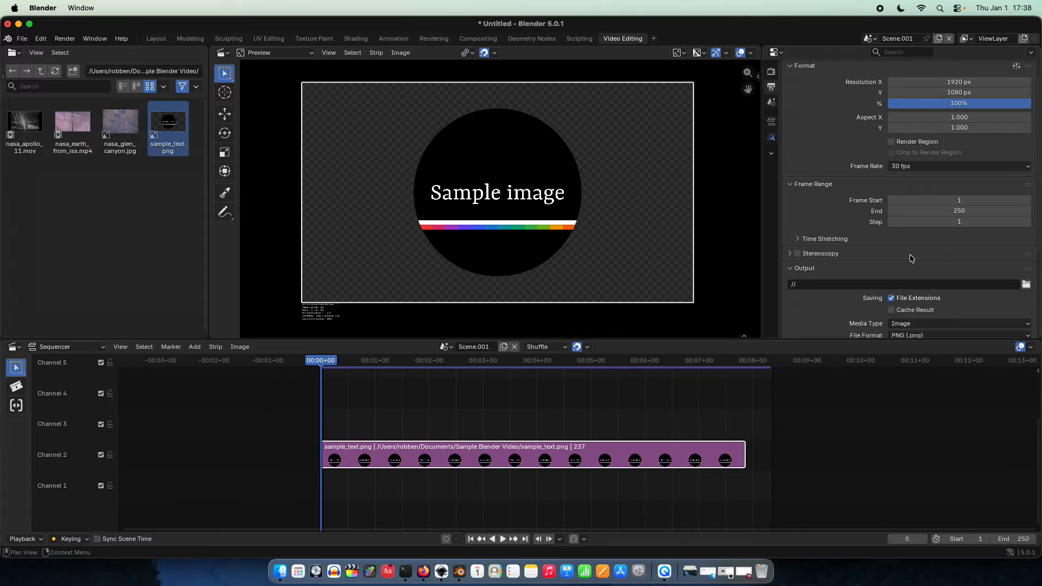
pyautogui.click(905, 165)
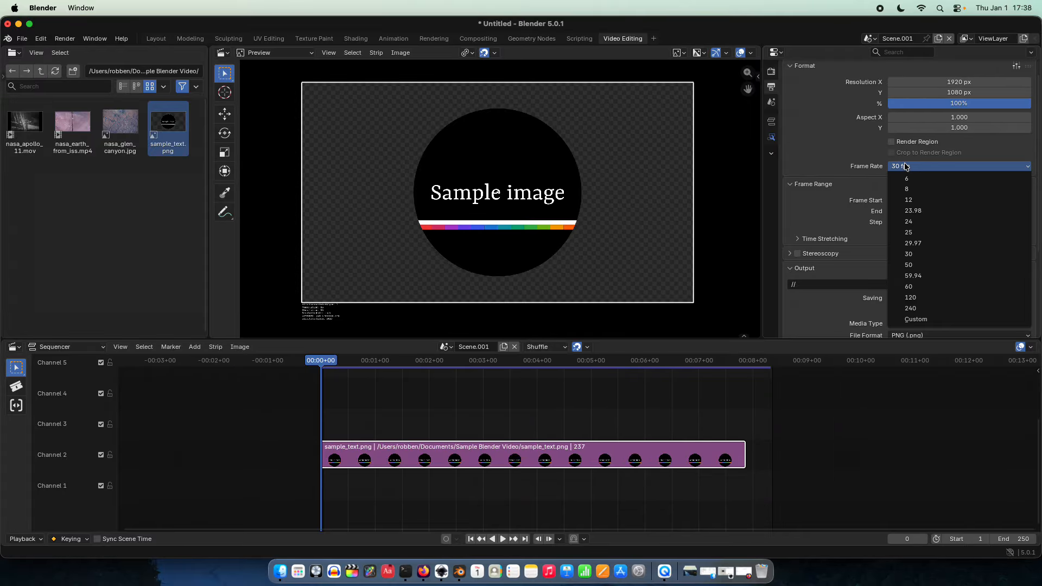
pyautogui.click(811, 166)
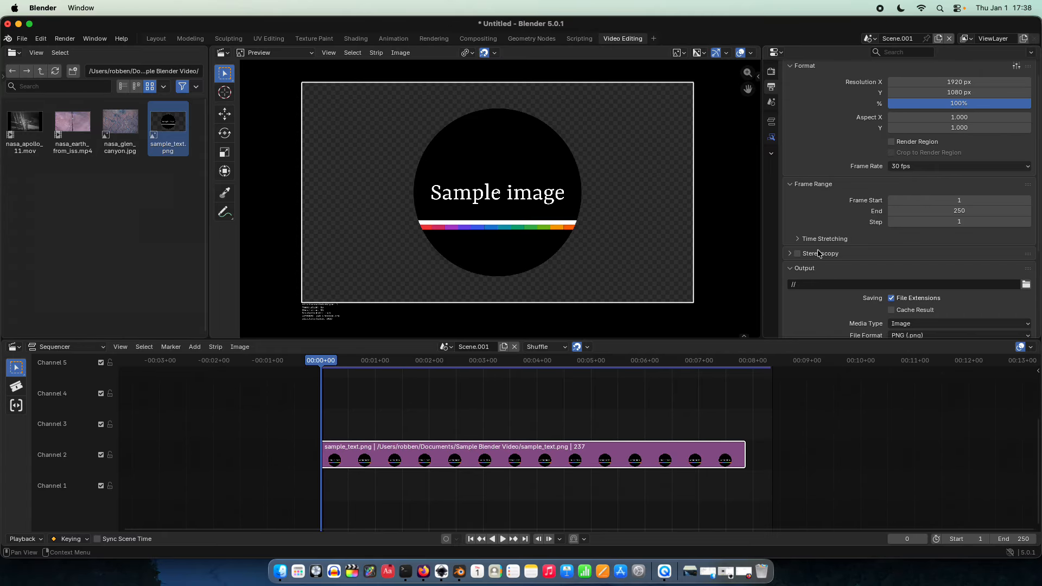
# Step: Examine the scene's playback range on the sequencer timeline and its end frame value
pyautogui.scroll(3, 731, 379)
pyautogui.scroll(-2, 726, 379)
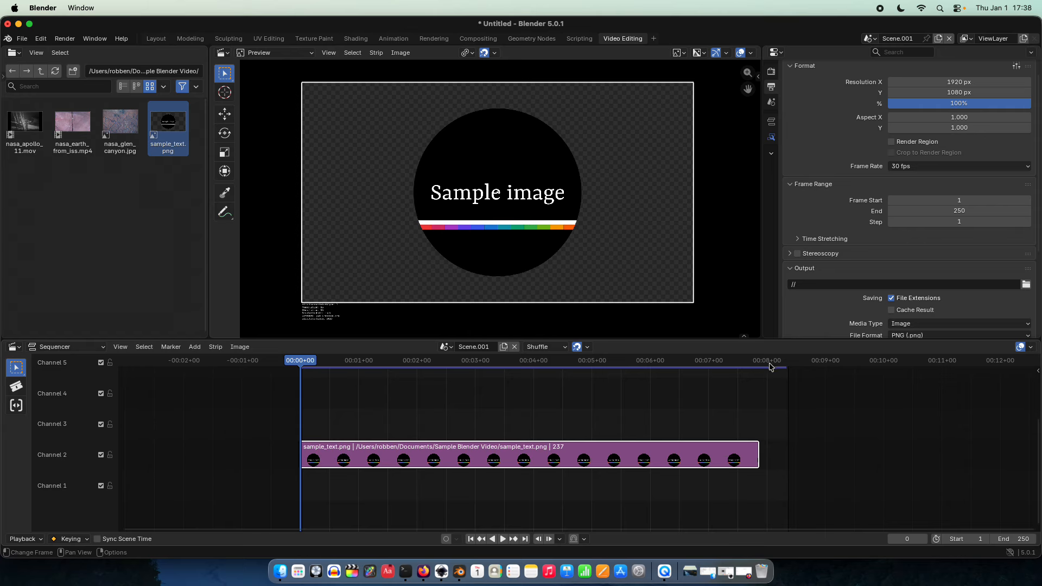
pyautogui.click(789, 418)
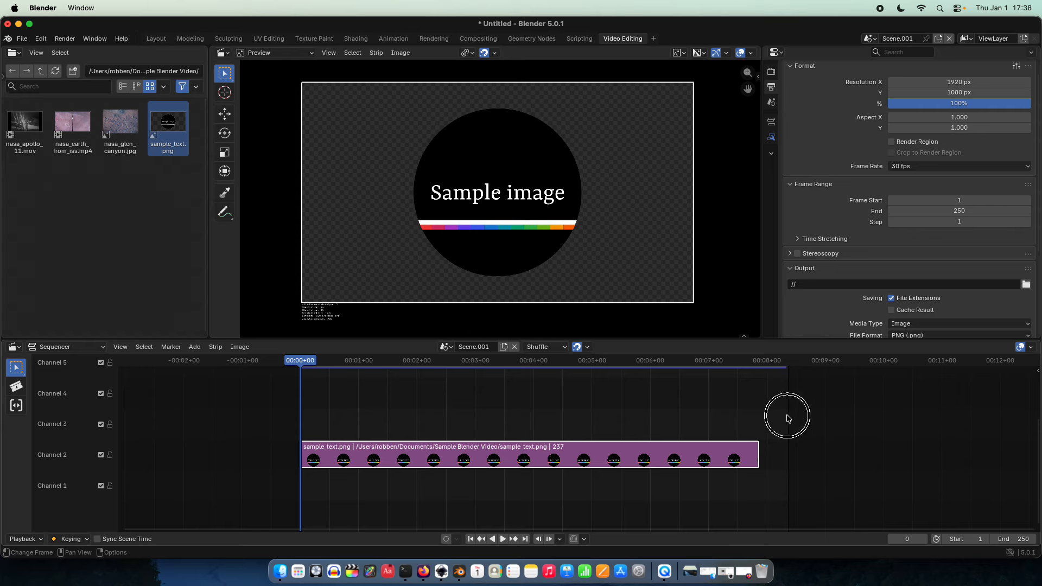
pyautogui.moveTo(789, 418); pyautogui.dragTo(302, 432)
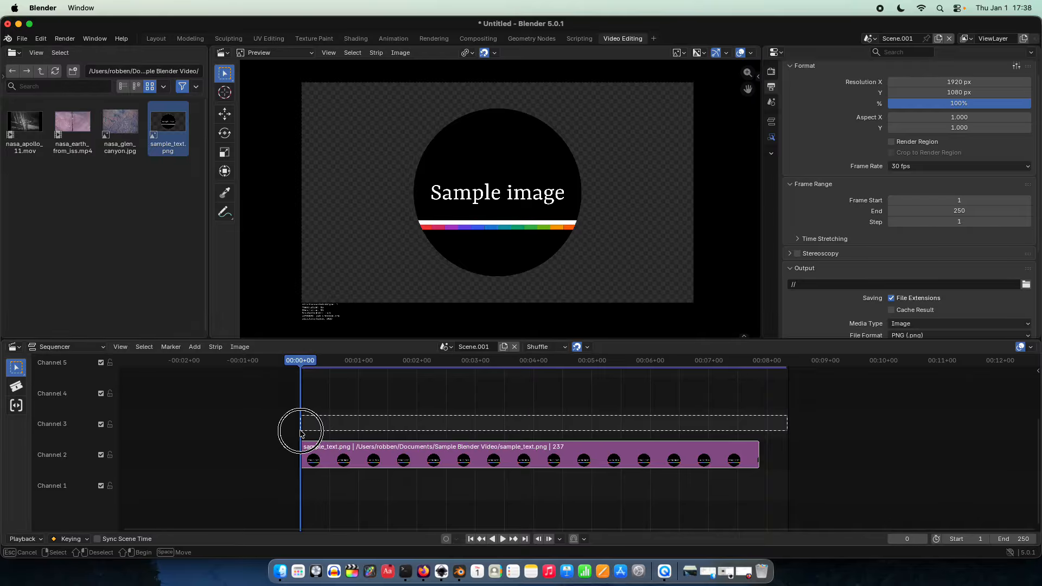
pyautogui.moveTo(302, 432); pyautogui.dragTo(302, 433)
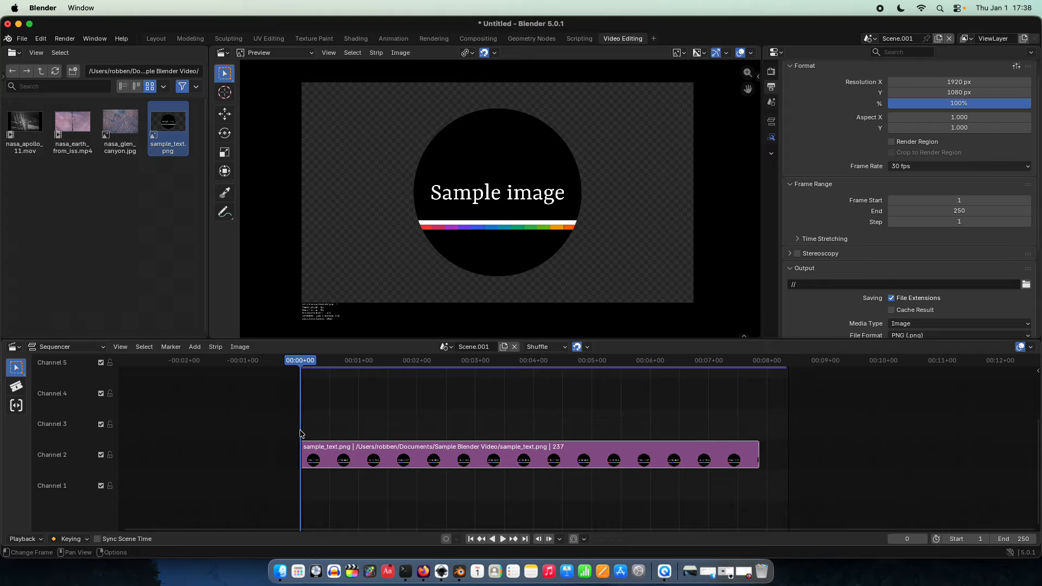
pyautogui.click(1007, 539)
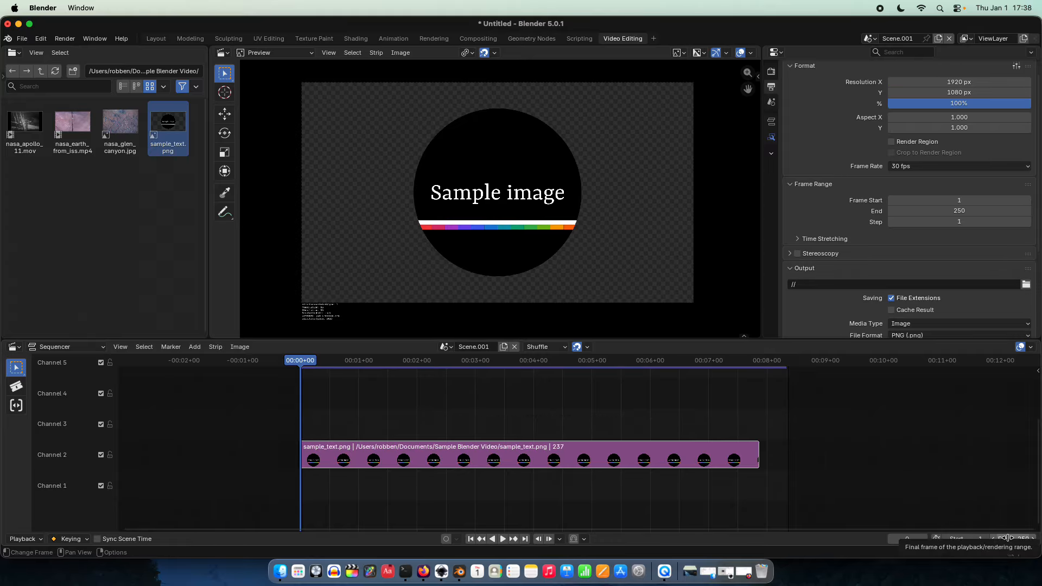
pyautogui.click(1007, 539)
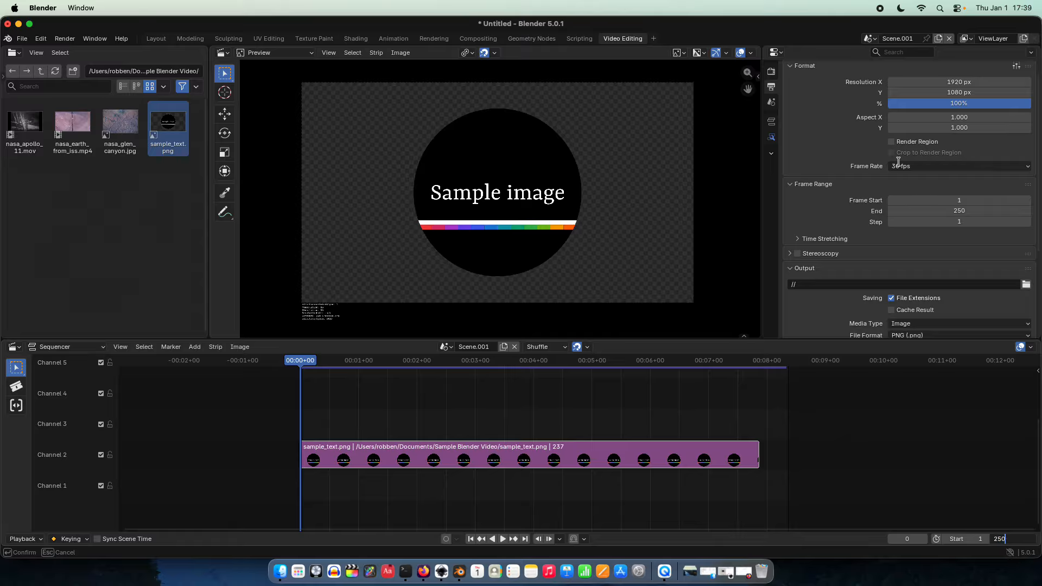
pyautogui.press('Return')
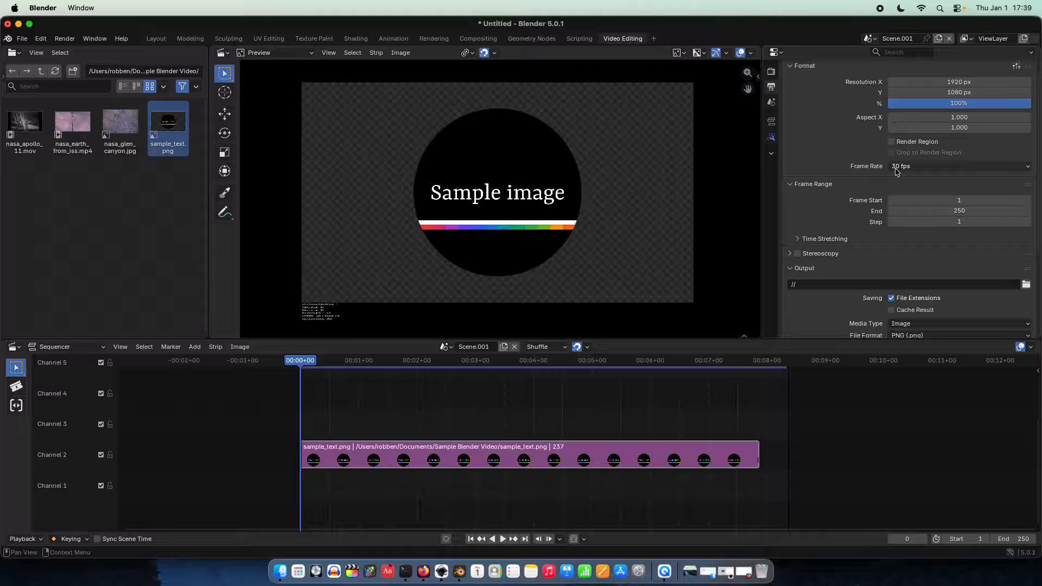
# Step: Try a frame rate of 8 fps while scrubbing the playhead across the frame range, and switch back to 30 fps
pyautogui.click(912, 167)
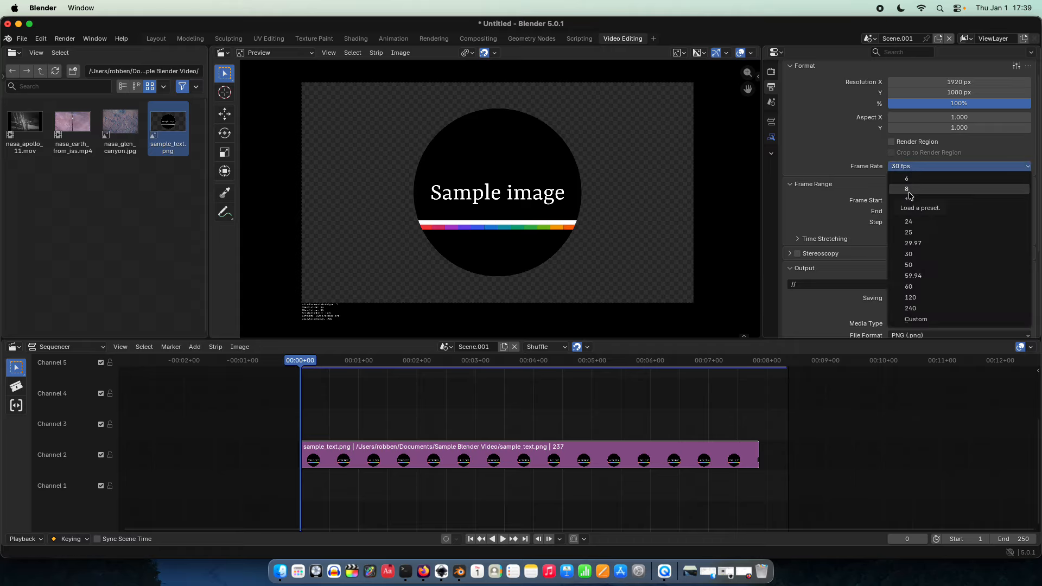
pyautogui.click(910, 190)
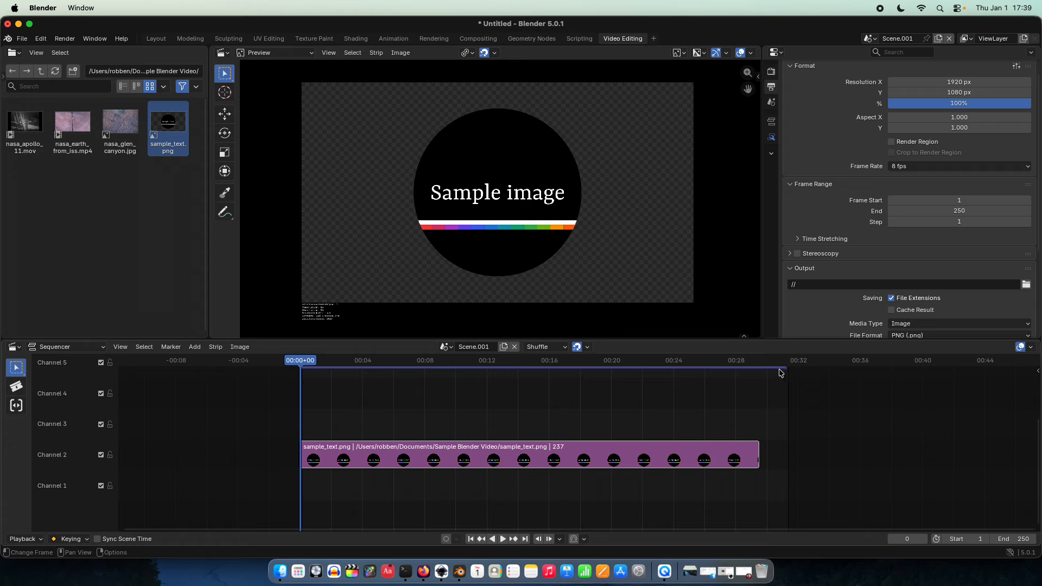
pyautogui.moveTo(781, 373); pyautogui.dragTo(786, 372)
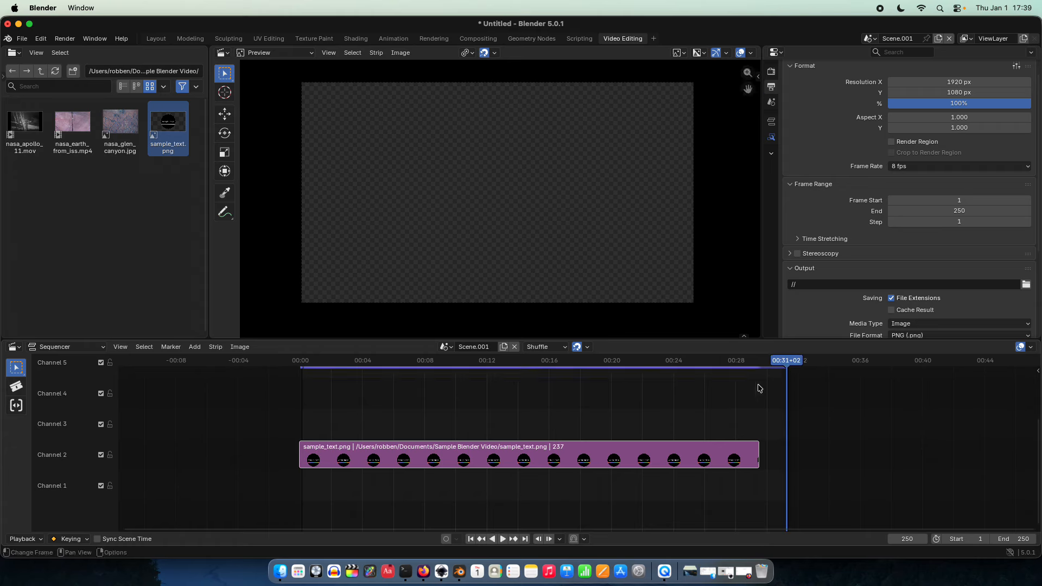
pyautogui.click(582, 369)
pyautogui.moveTo(582, 369); pyautogui.dragTo(300, 369)
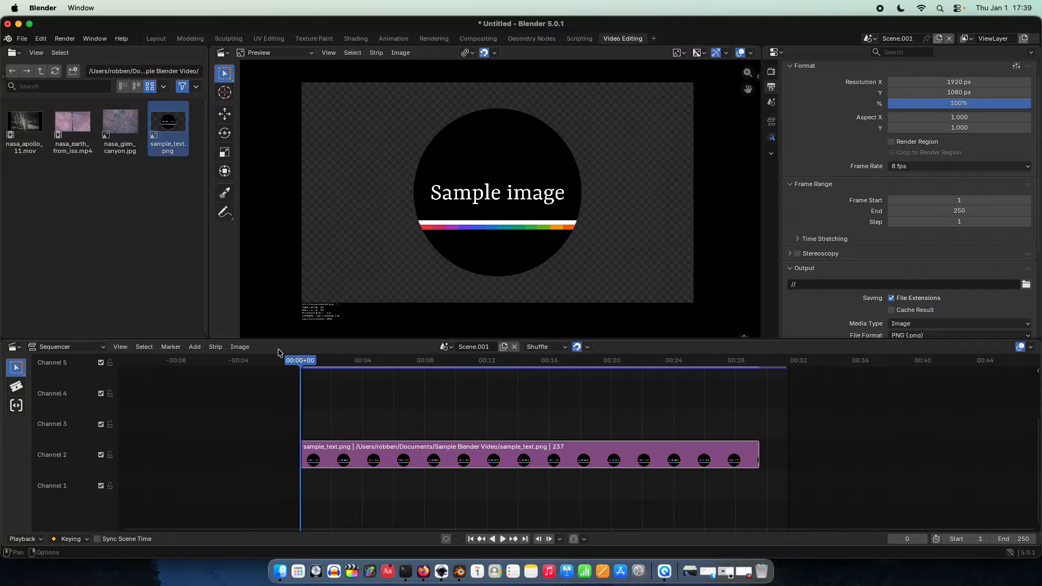
pyautogui.click(633, 457)
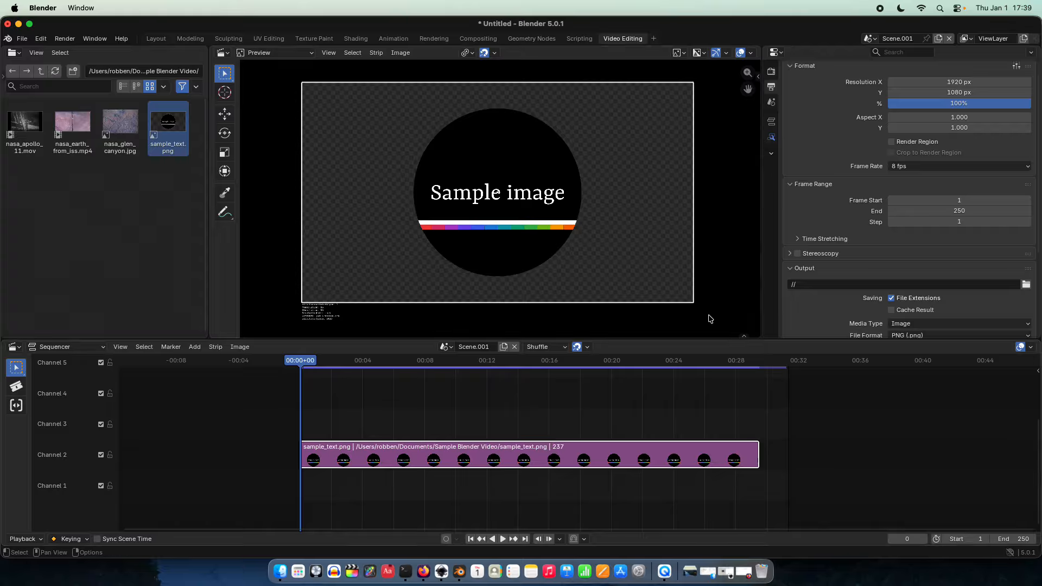
pyautogui.click(958, 166)
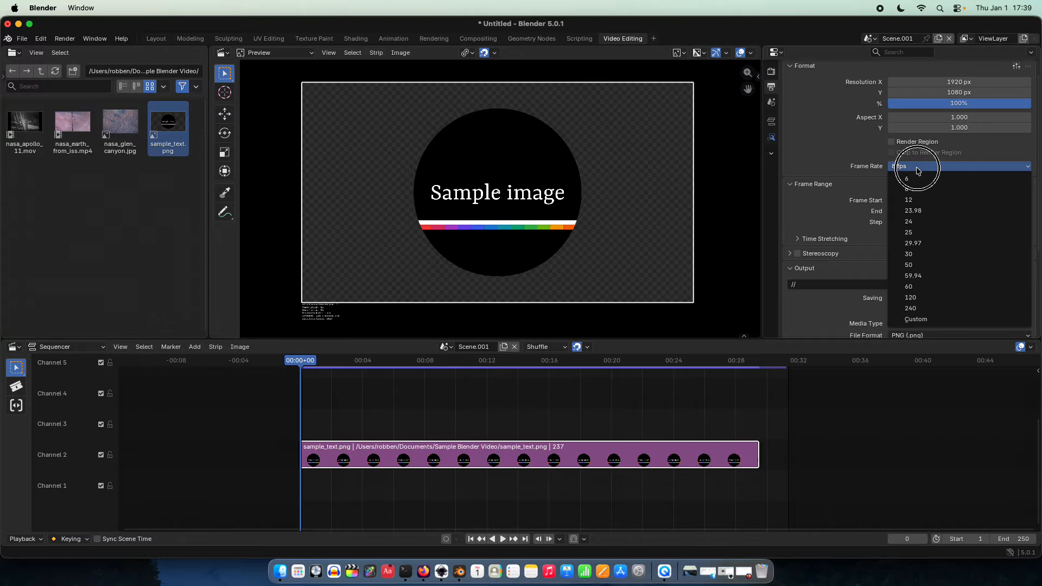
pyautogui.click(923, 256)
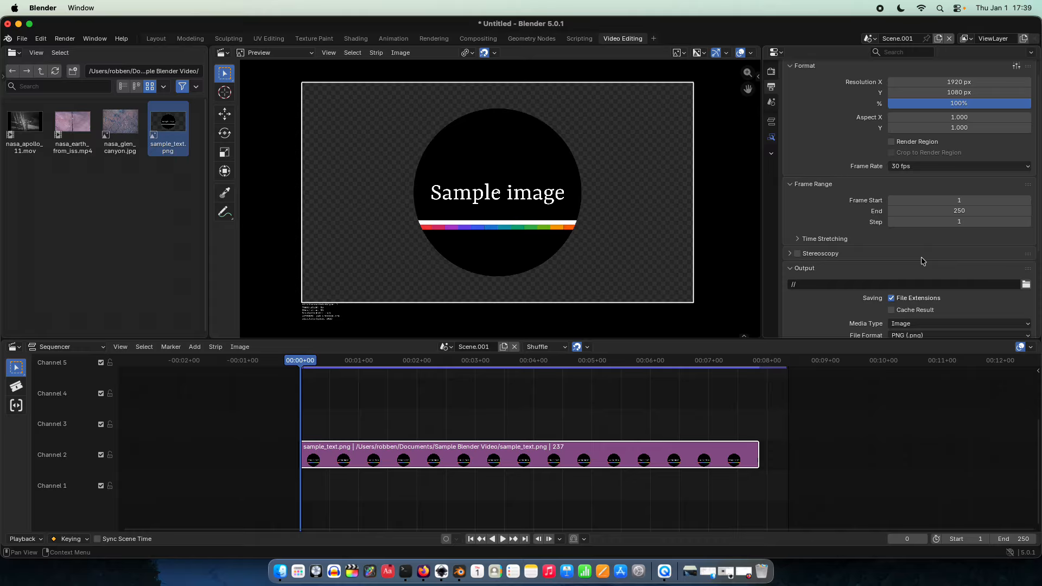
# Step: Set the render output path to the Sample Blender Video folder inside Documents
pyautogui.scroll(-6, 816, 191)
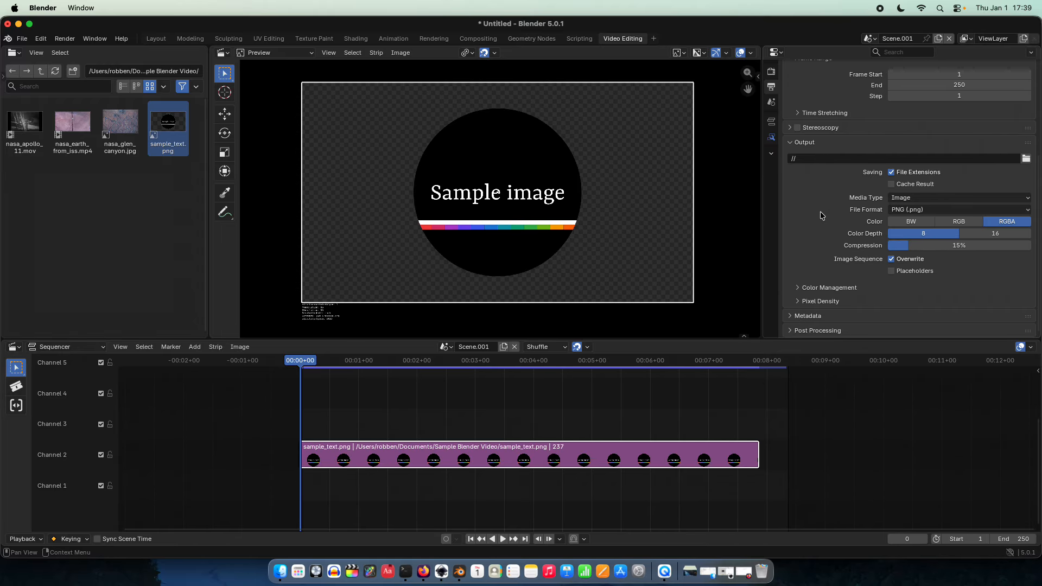
pyautogui.click(790, 142)
pyautogui.click(795, 290)
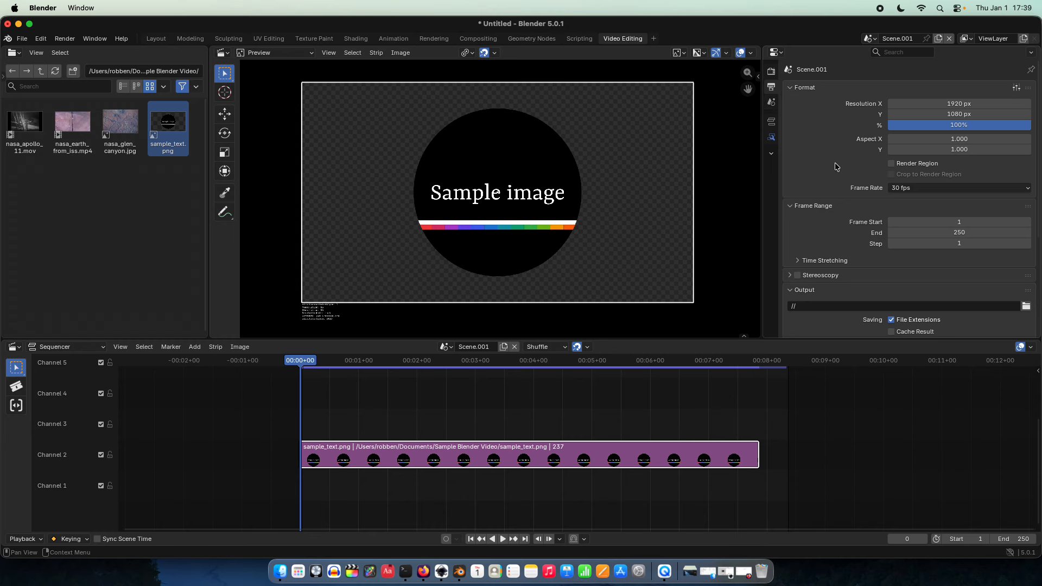
pyautogui.scroll(-5, 835, 161)
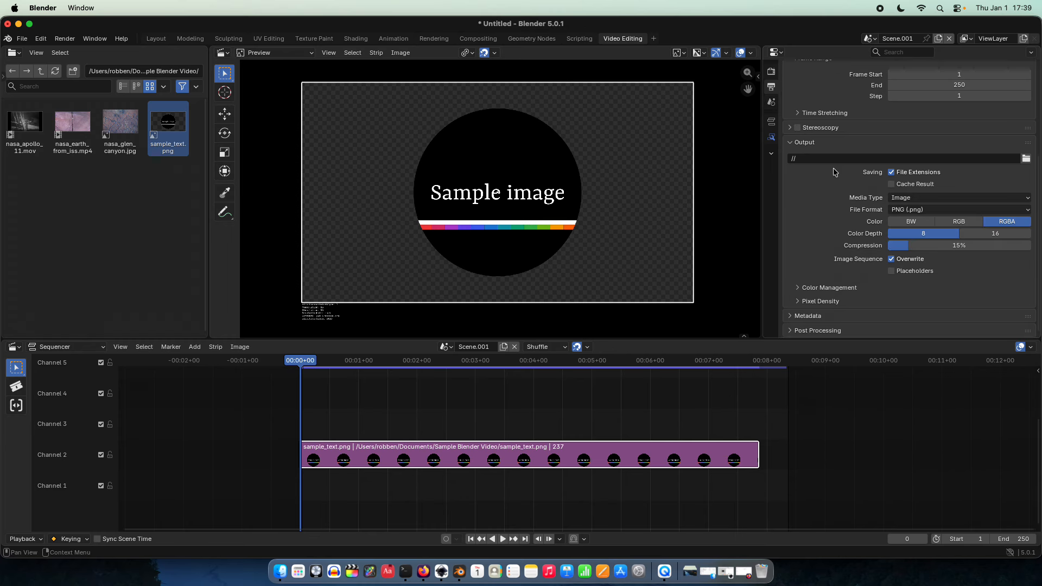
pyautogui.click(1026, 159)
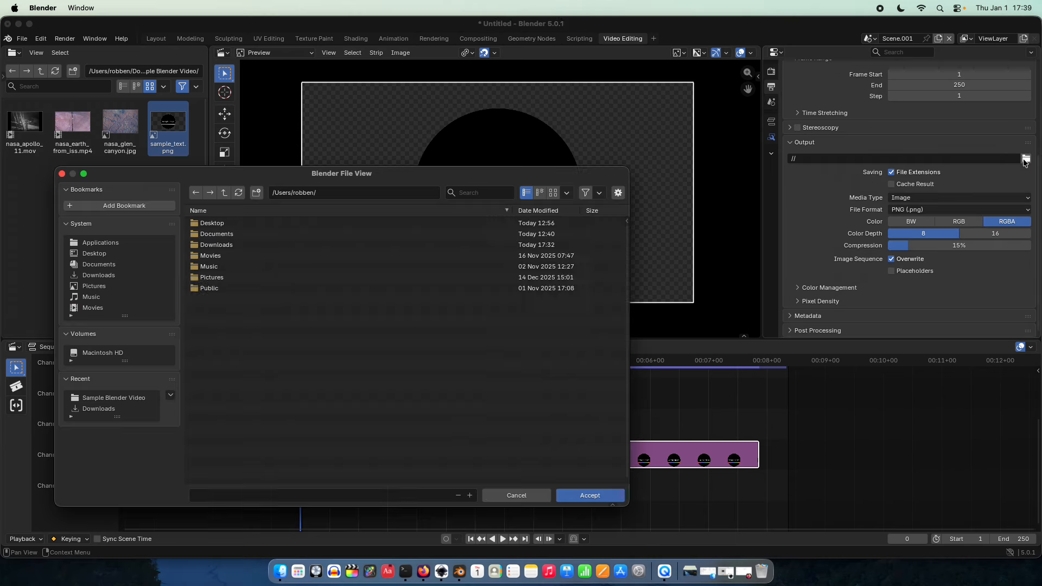
pyautogui.click(454, 236)
pyautogui.click(453, 234)
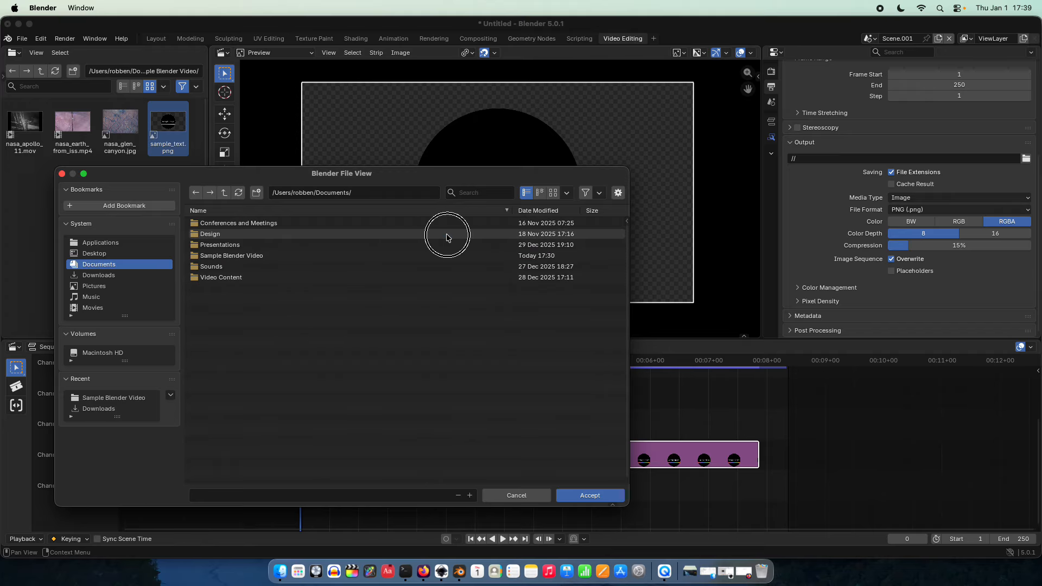
pyautogui.doubleClick(400, 262)
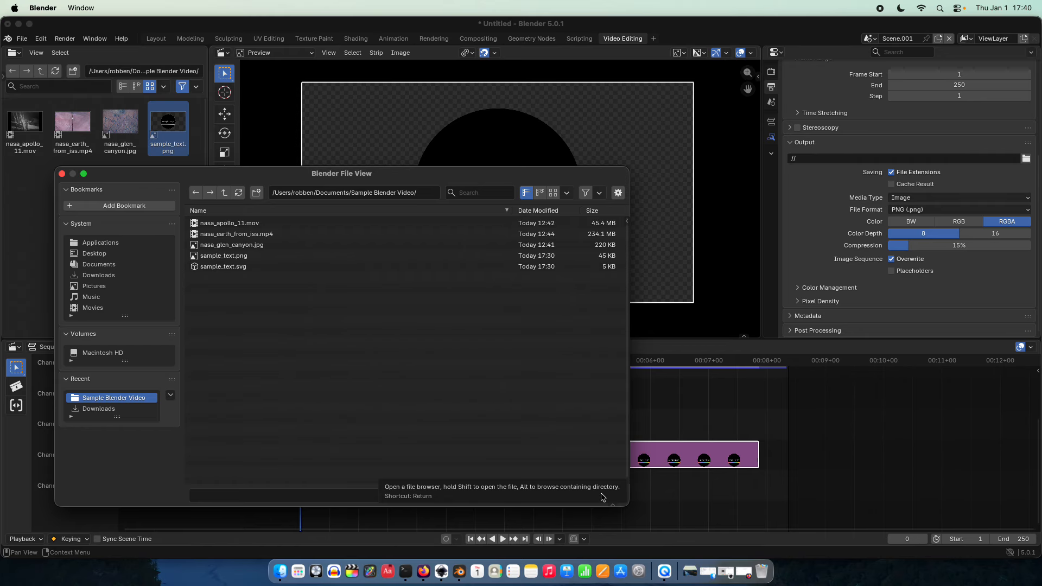
pyautogui.click(601, 497)
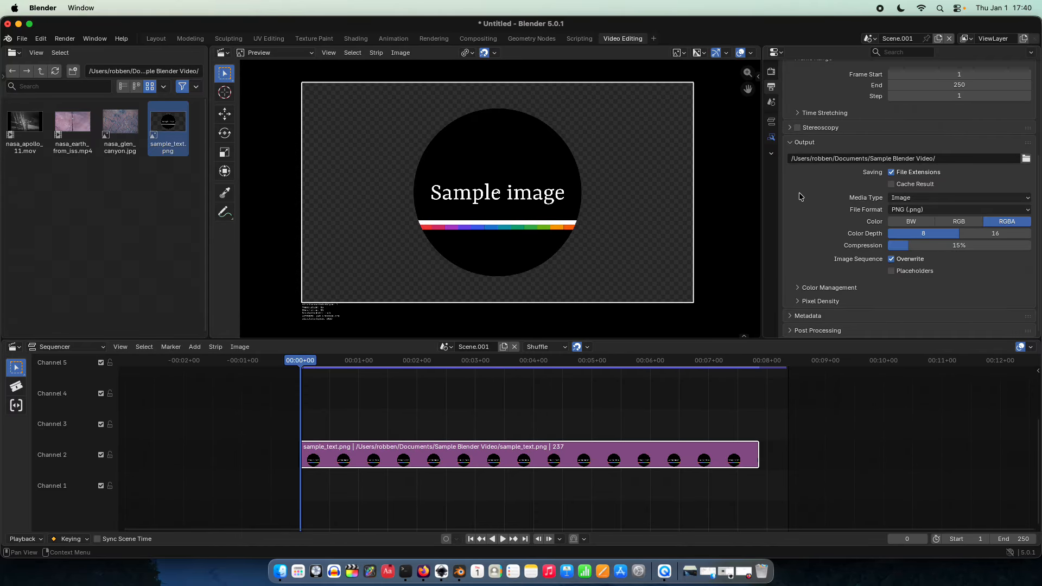
# Step: Check the available image file formats and set the render output's media type to Video
pyautogui.click(904, 200)
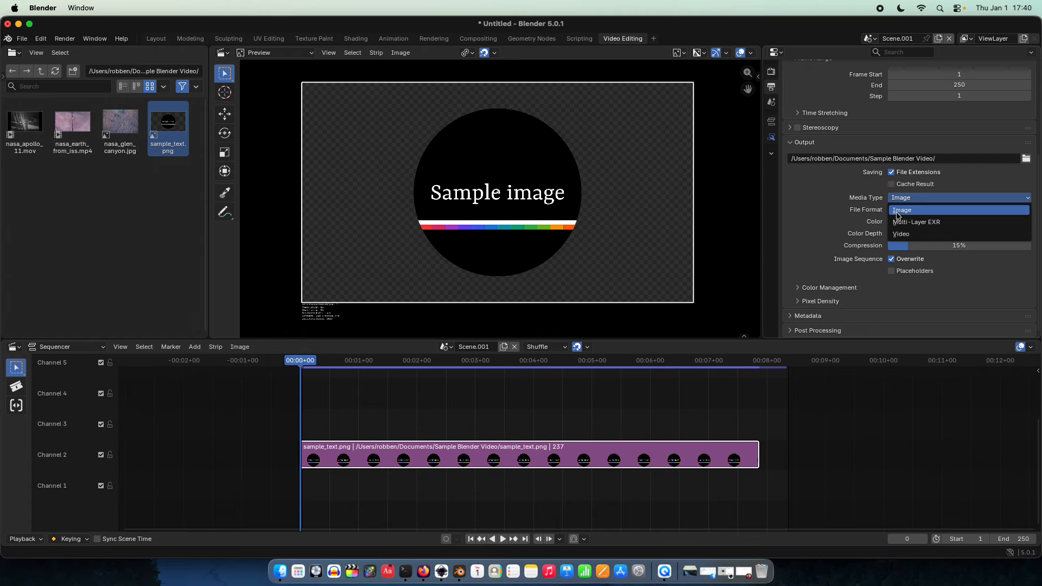
pyautogui.click(898, 215)
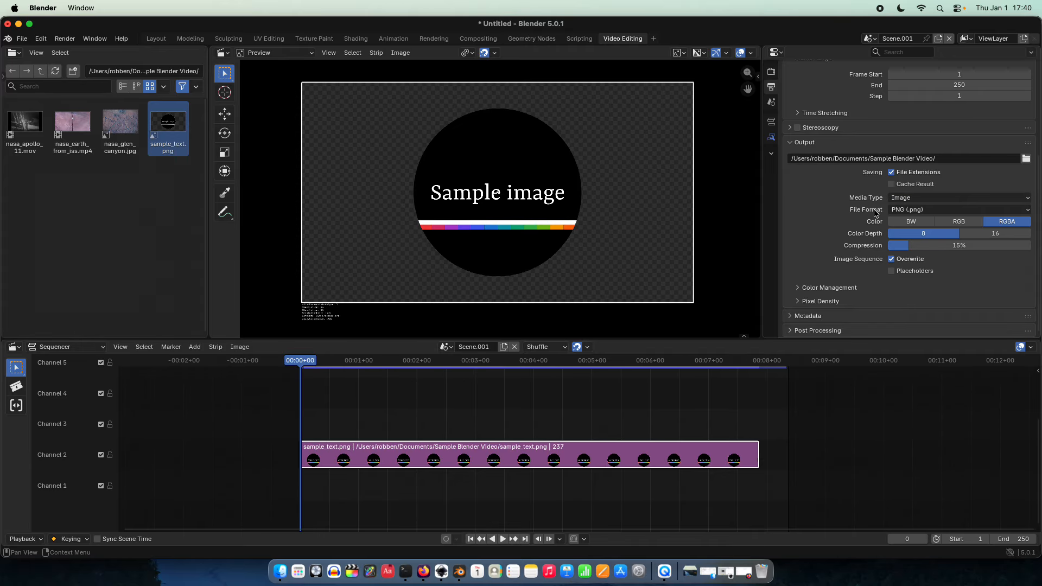
pyautogui.click(901, 211)
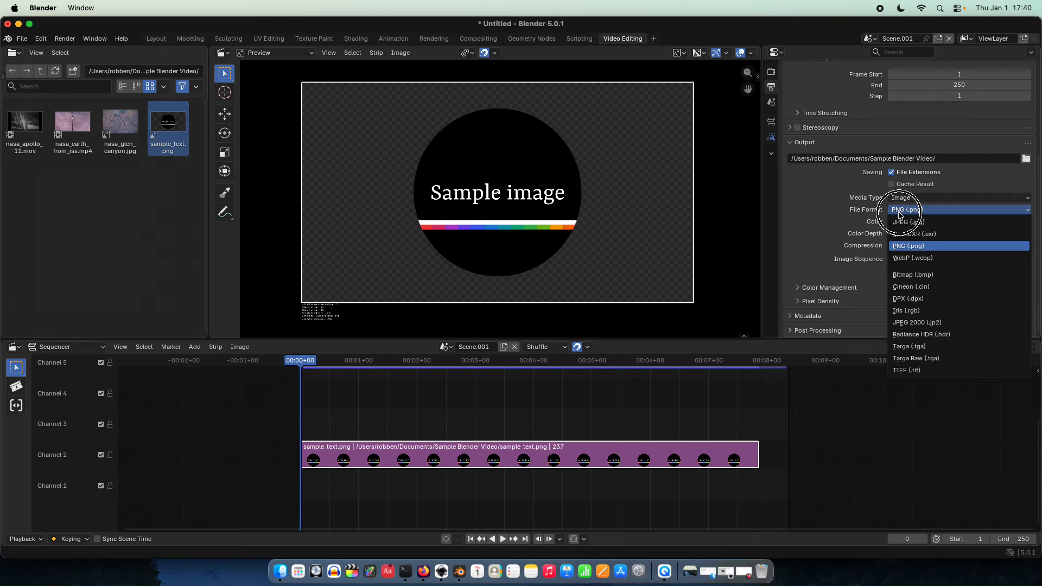
pyautogui.click(922, 198)
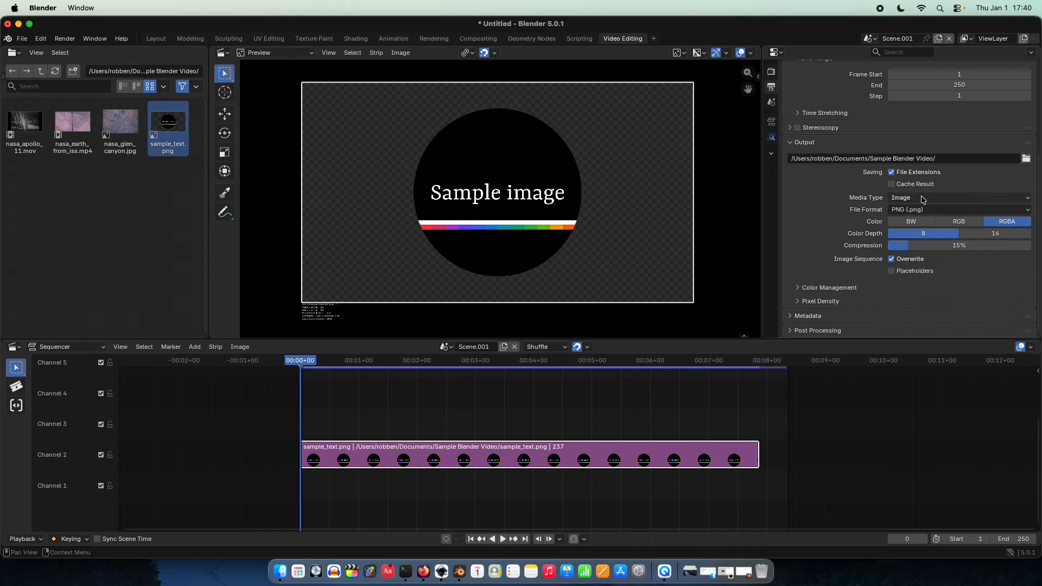
pyautogui.click(922, 199)
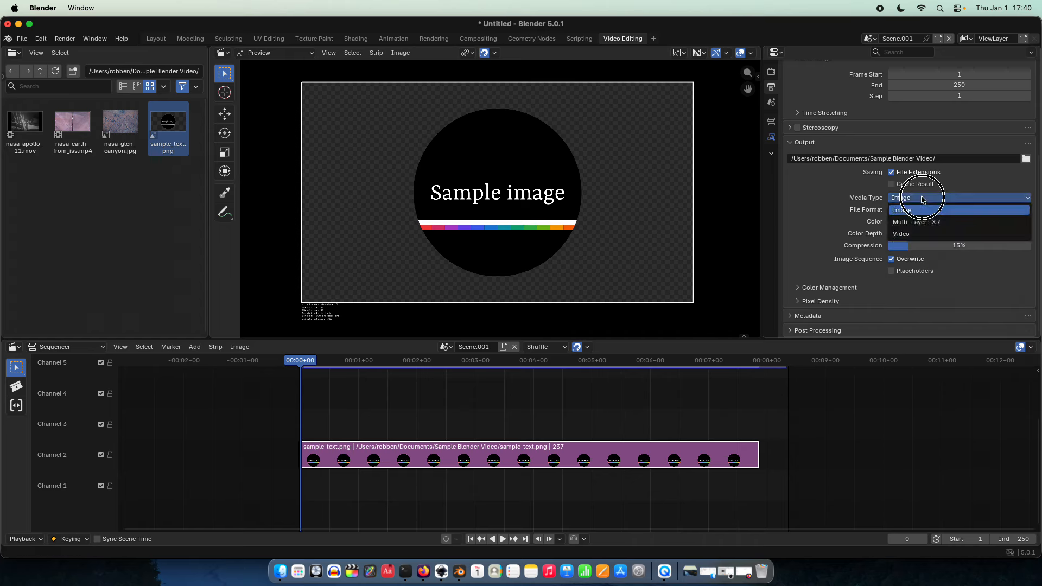
pyautogui.click(911, 235)
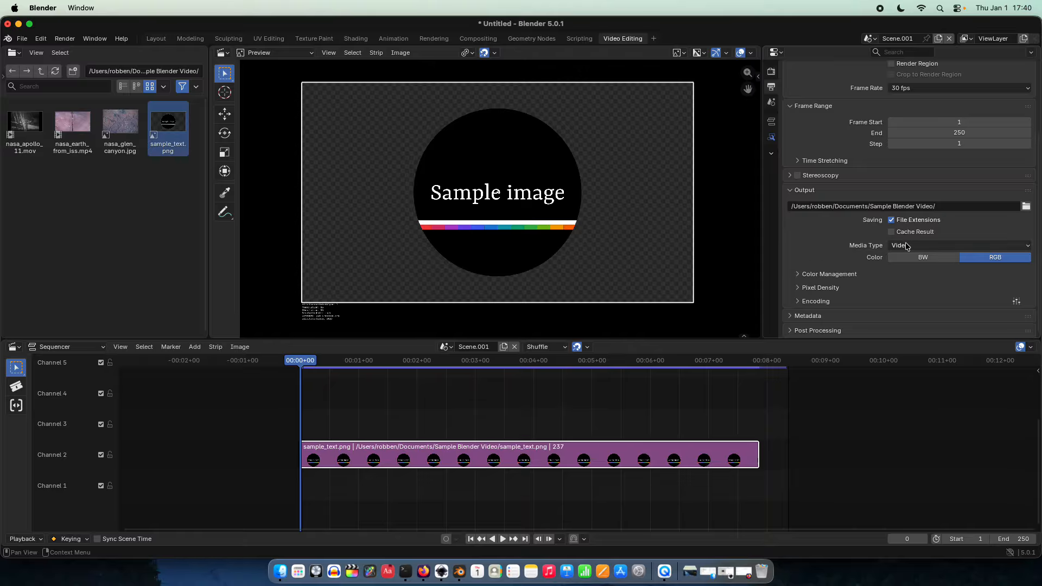
# Step: Expand the encoding settings and set the output container to MPEG-4
pyautogui.click(807, 303)
pyautogui.scroll(-5, 808, 305)
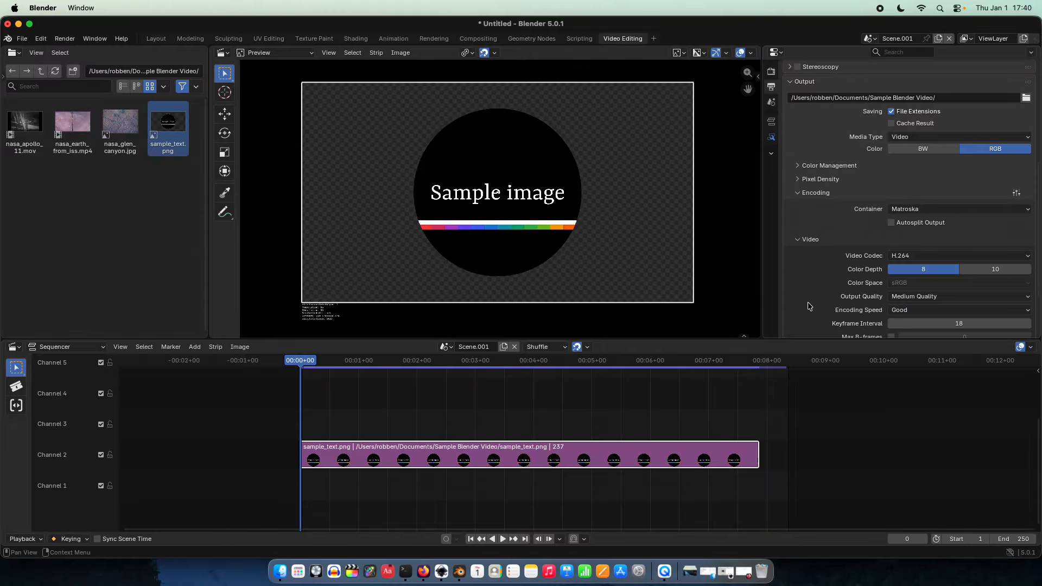
pyautogui.scroll(-3, 809, 229)
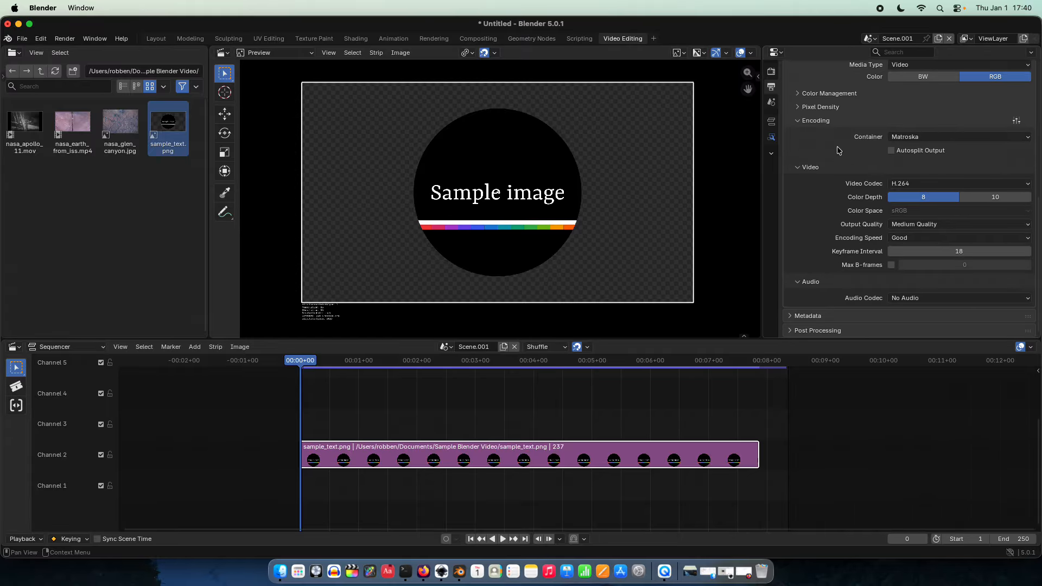
pyautogui.click(904, 139)
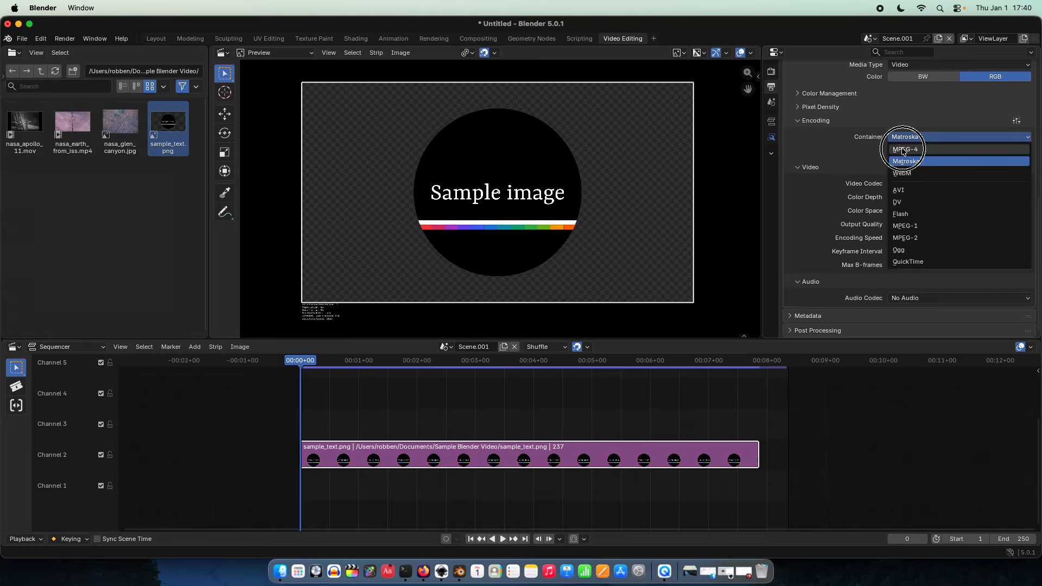
pyautogui.click(903, 149)
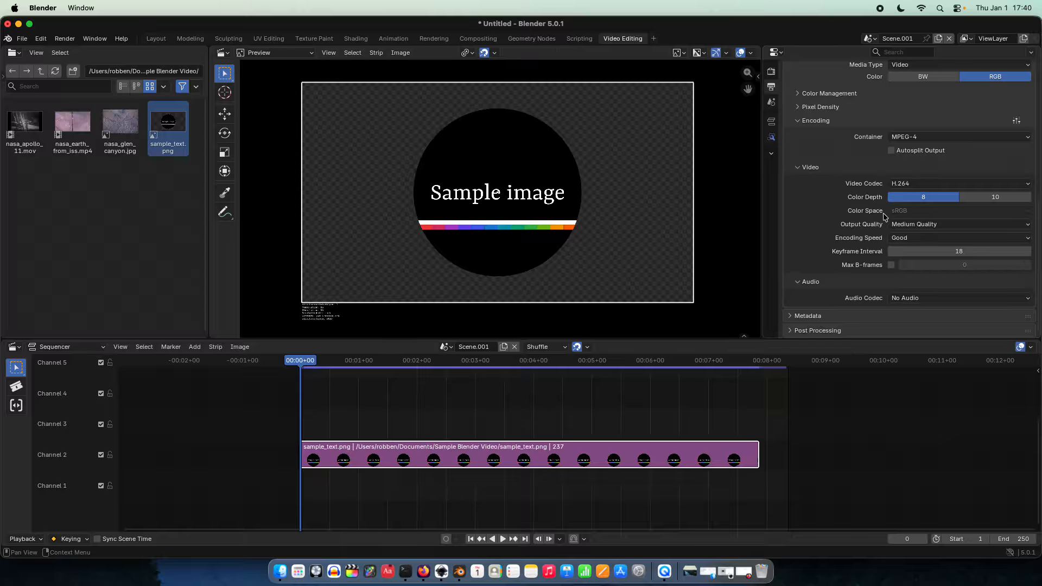
# Step: Set the video output quality to Perceptually Lossless and the audio codec to AAC
pyautogui.click(897, 225)
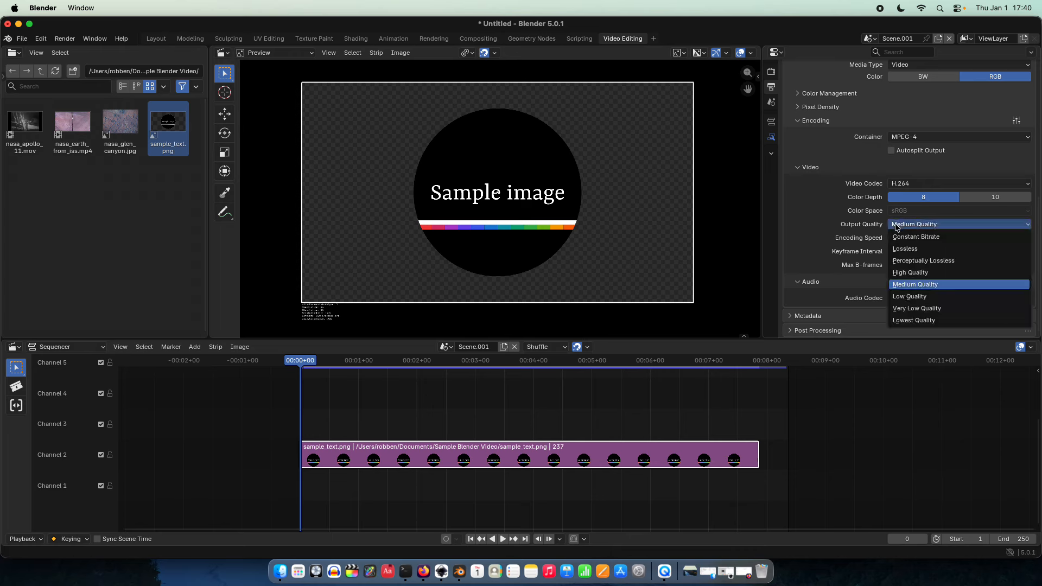
pyautogui.click(901, 257)
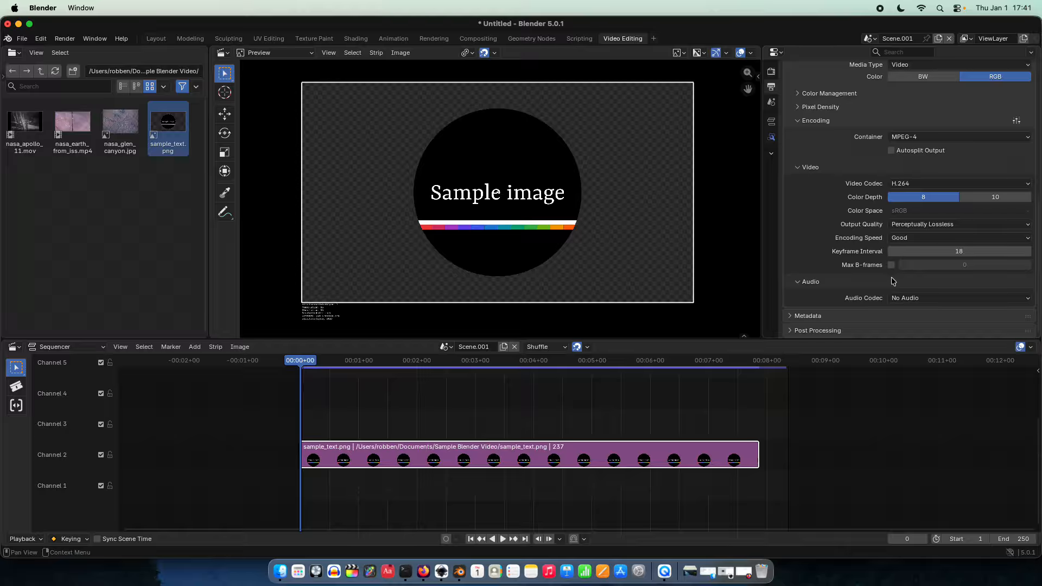
pyautogui.click(916, 300)
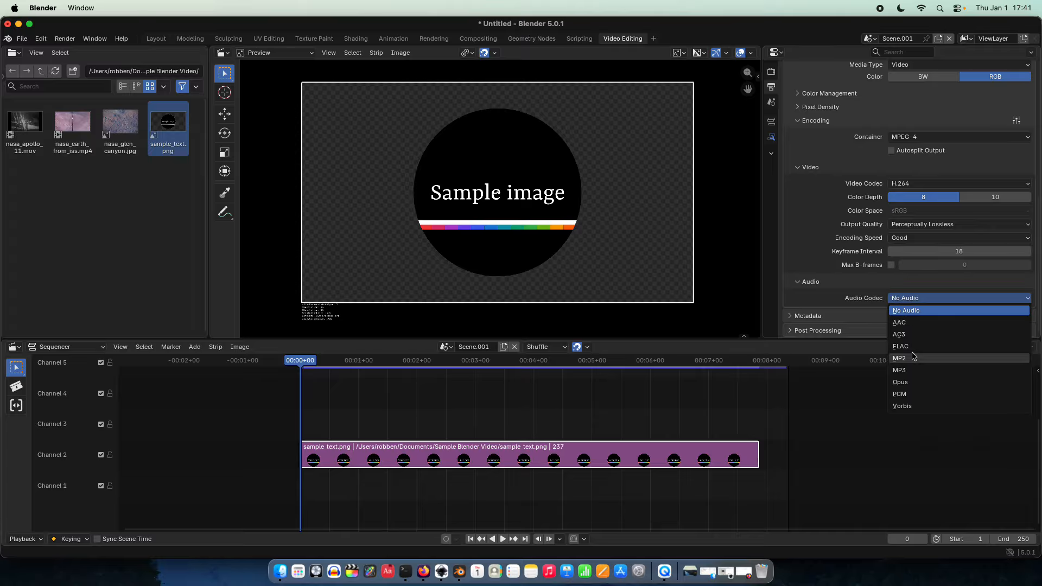
pyautogui.click(906, 323)
pyautogui.scroll(-3, 809, 287)
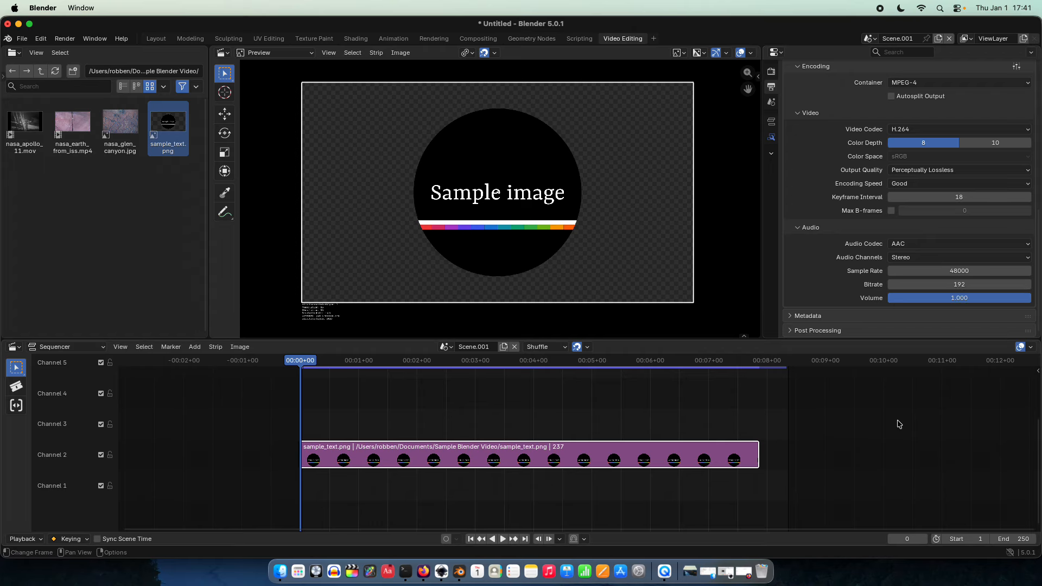
pyautogui.scroll(-3, 691, 427)
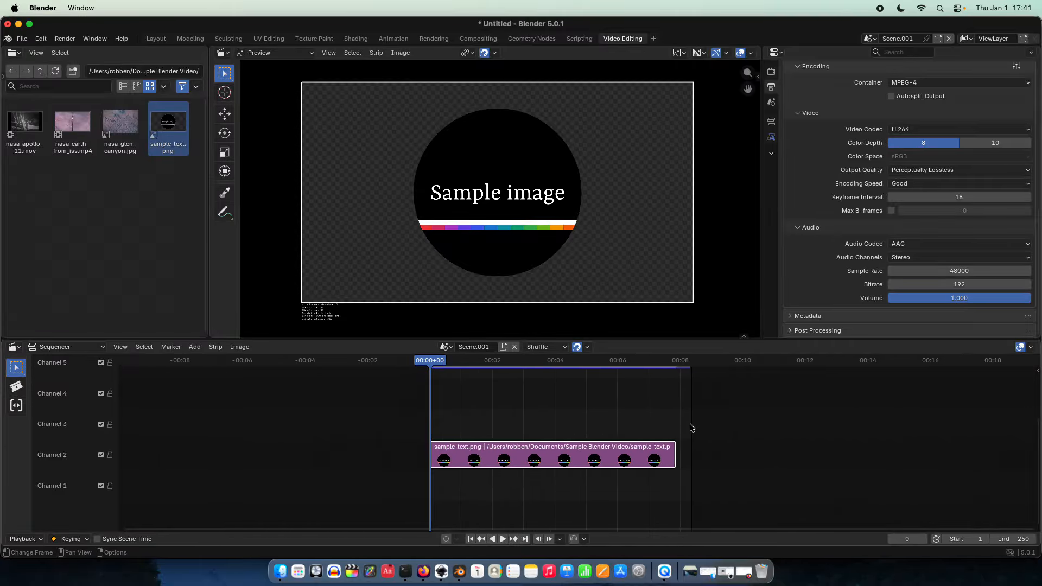
pyautogui.scroll(10, 799, 273)
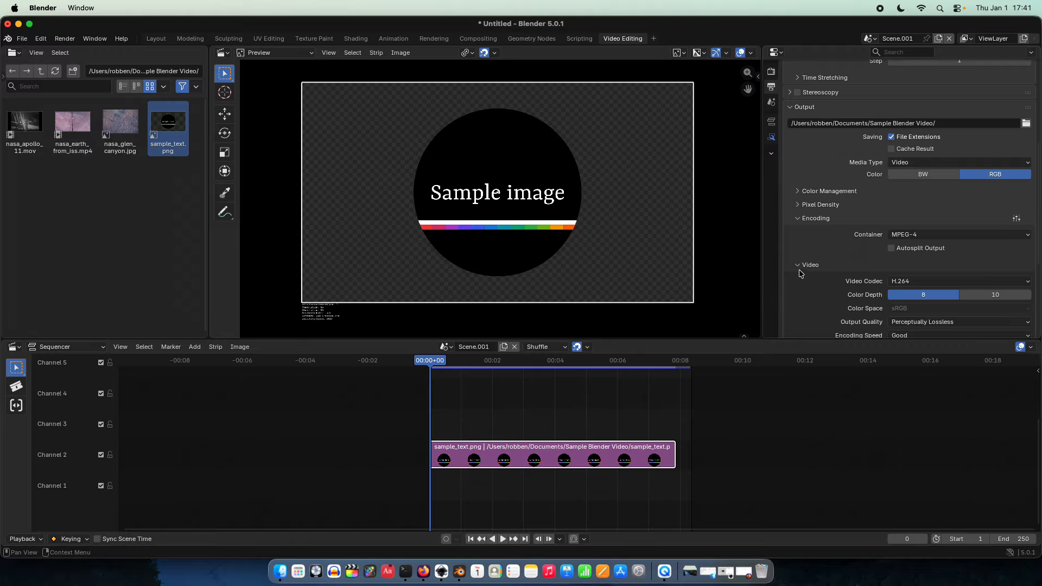
pyautogui.scroll(1, 800, 270)
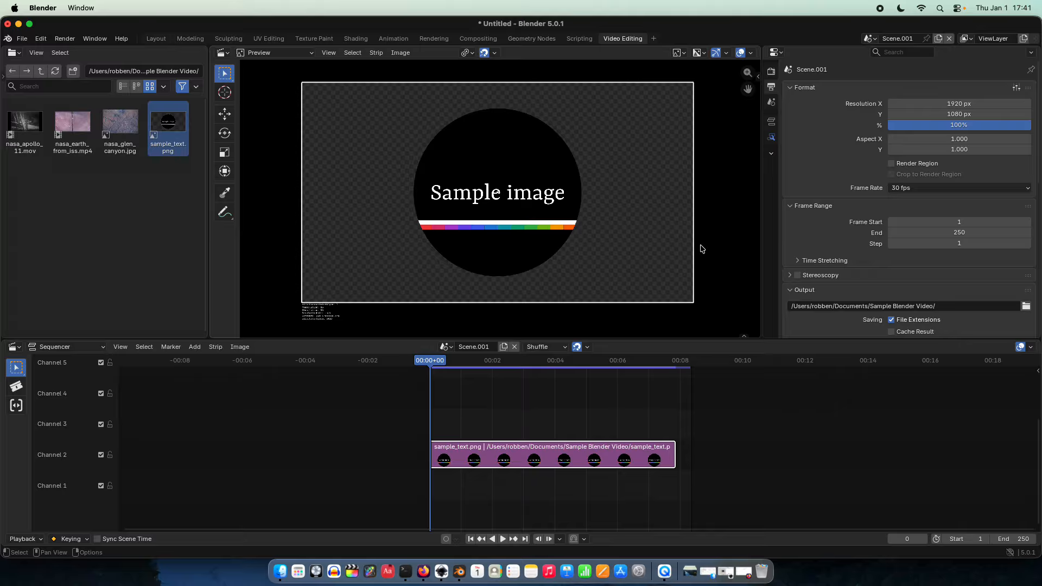
pyautogui.scroll(-12, 825, 259)
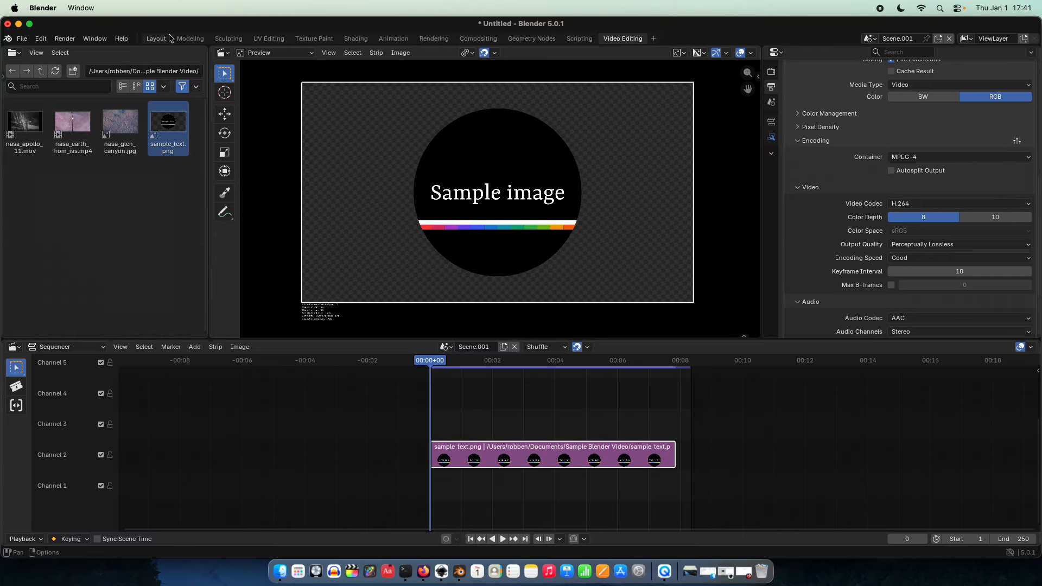
# Step: Save the project as template.blend in the Sample Blender Video folder
pyautogui.click(29, 42)
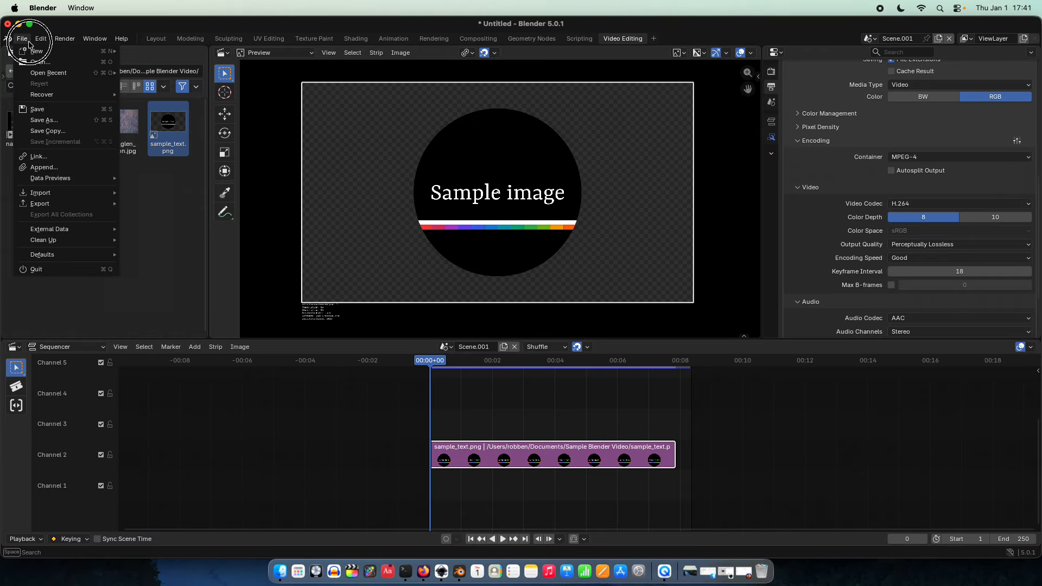
pyautogui.click(44, 120)
pyautogui.moveTo(250, 197); pyautogui.dragTo(338, 193)
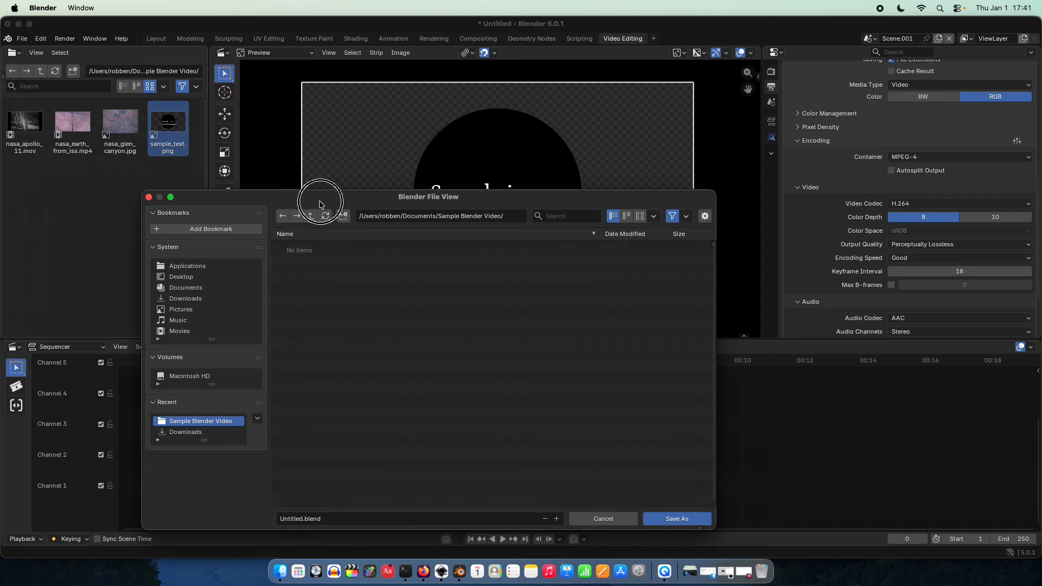
pyautogui.click(293, 519)
pyautogui.doubleClick(295, 518)
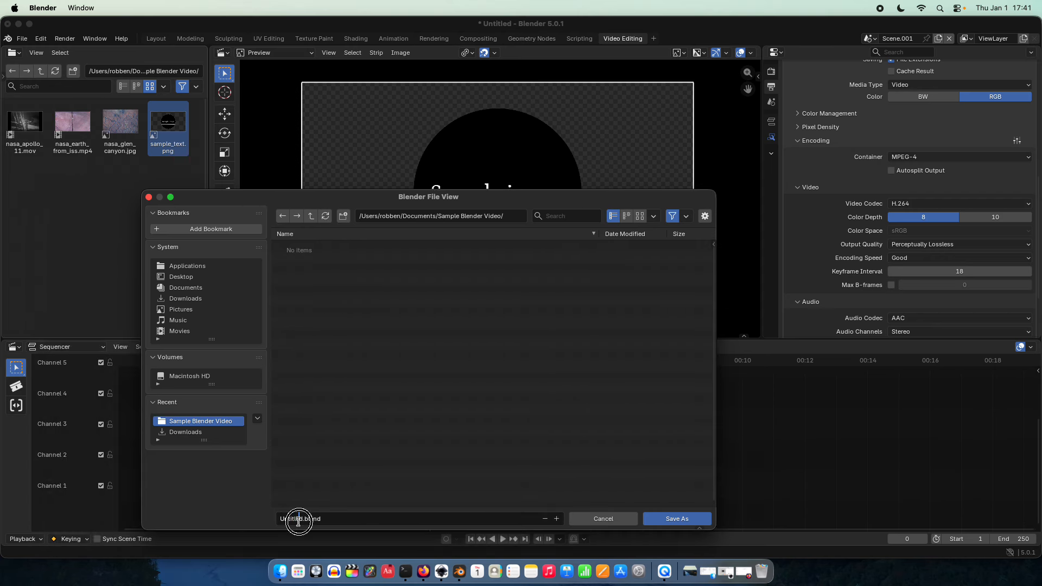
pyautogui.write('template')
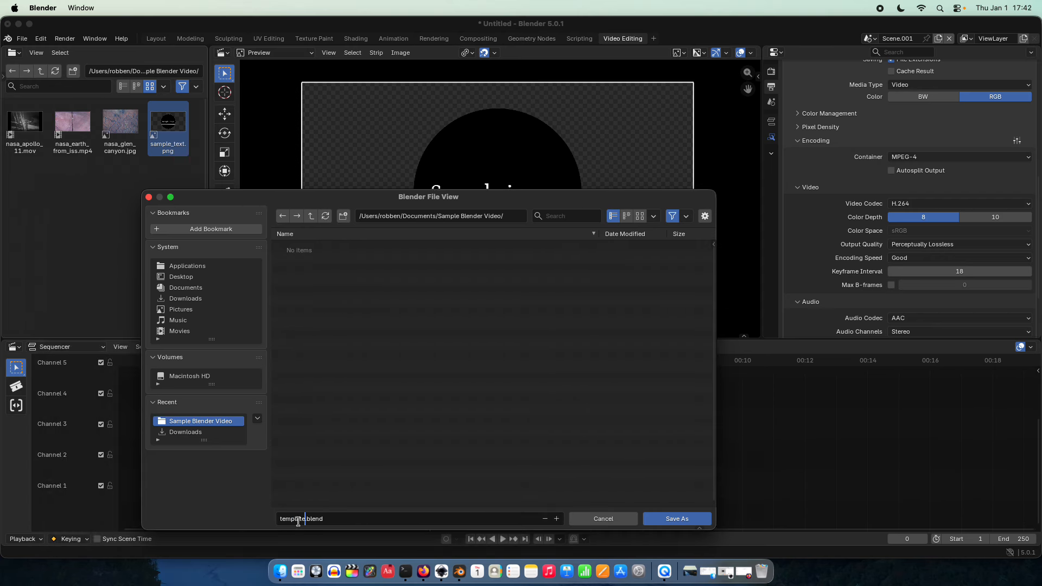
pyautogui.click(664, 519)
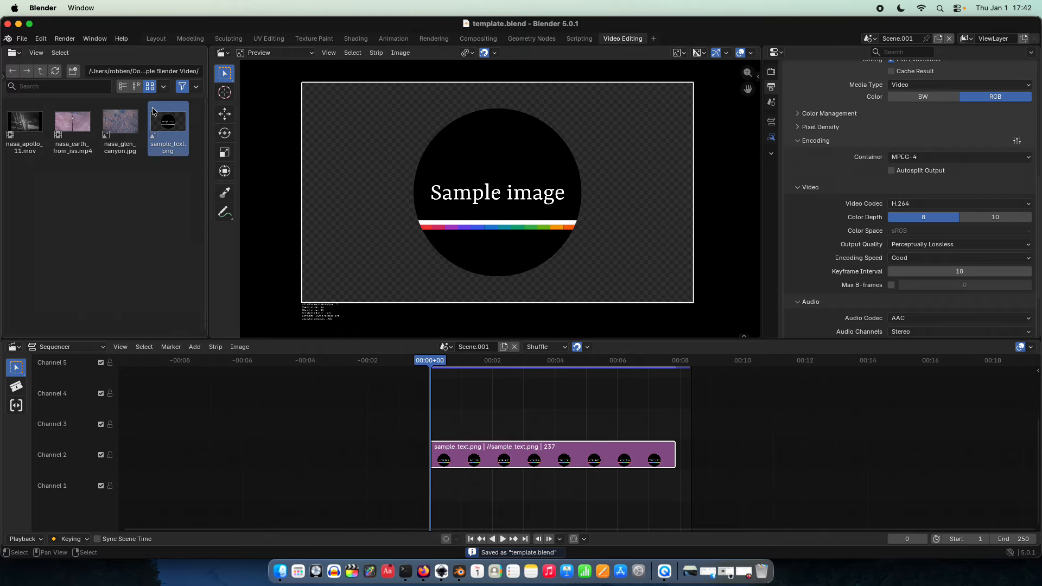
# Step: Save the project under the new name sample_video.blend in the same folder
pyautogui.click(25, 40)
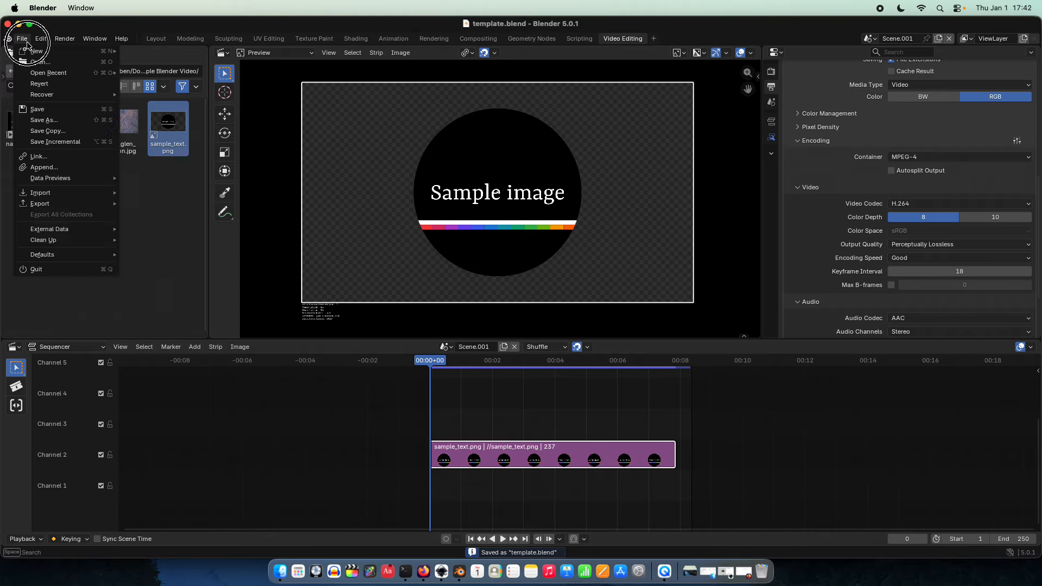
pyautogui.click(43, 121)
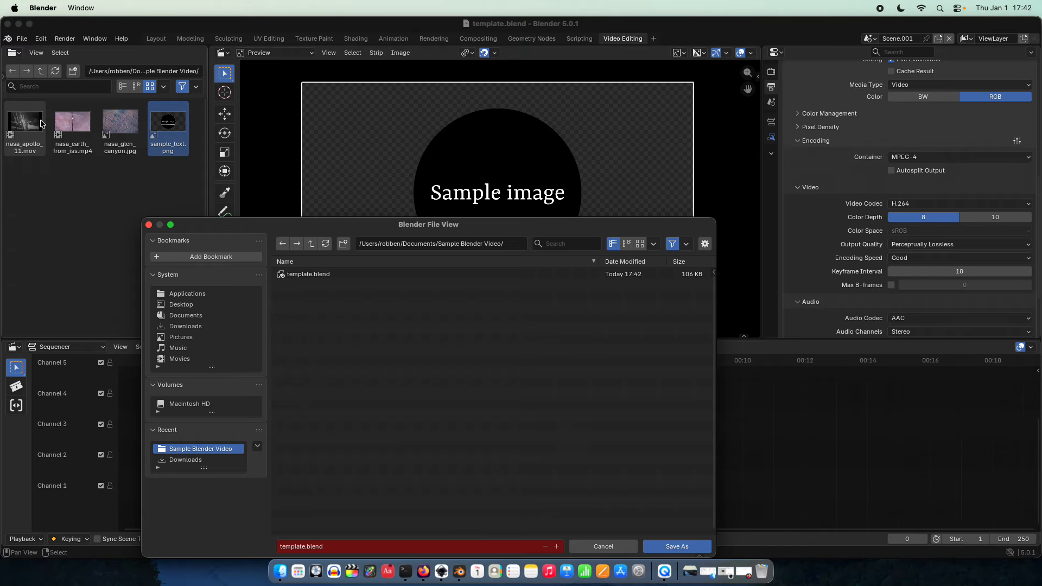
pyautogui.click(288, 546)
pyautogui.click(301, 550)
pyautogui.doubleClick(301, 547)
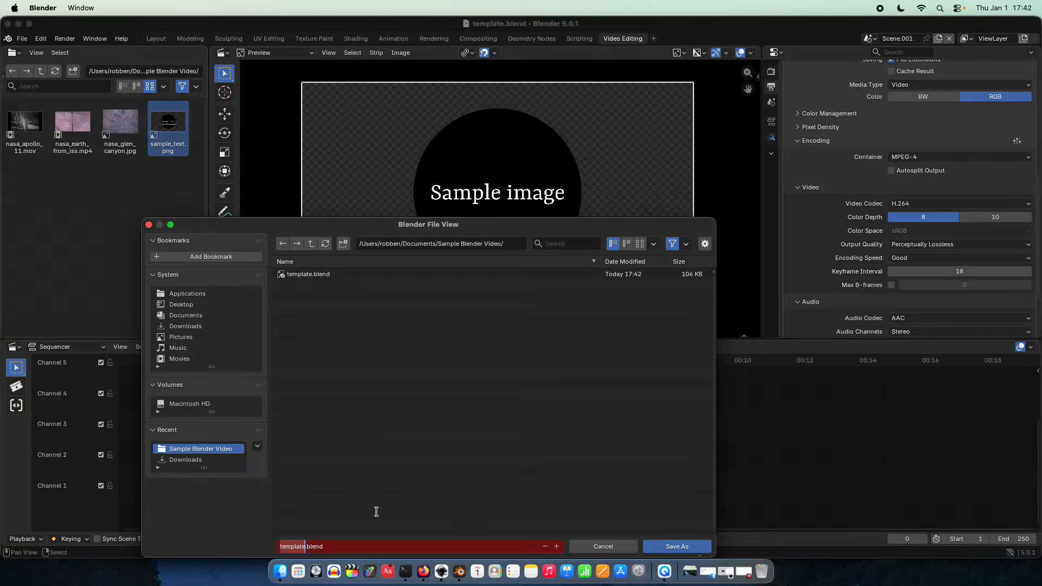
pyautogui.write('sample_video')
pyautogui.press('Return')
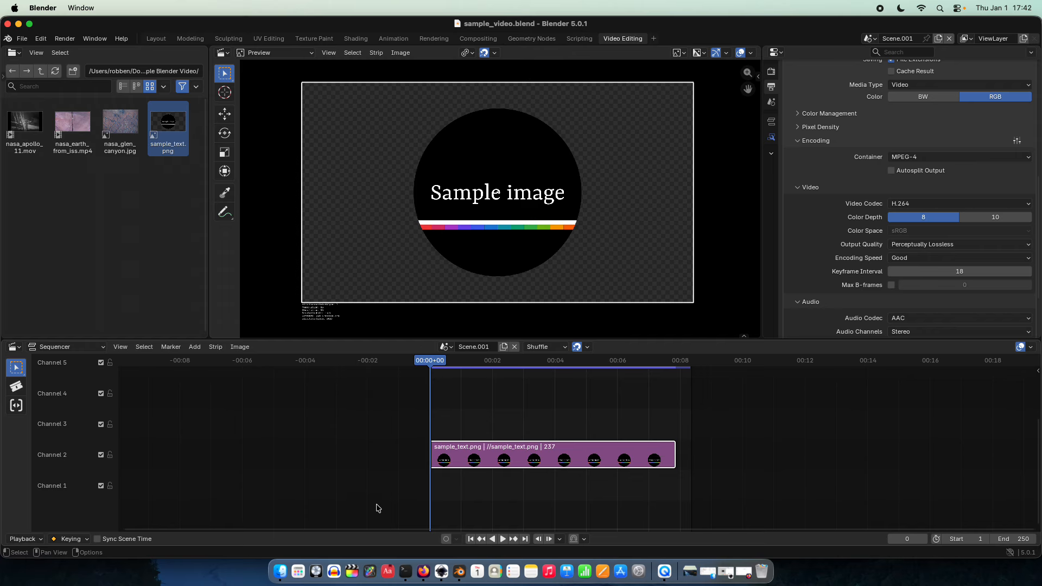
# Step: Move the sample_text.png strip slightly earlier on channel 2 so it starts just before 00:00+00, and deselect it
pyautogui.click(378, 496)
pyautogui.press('Home')
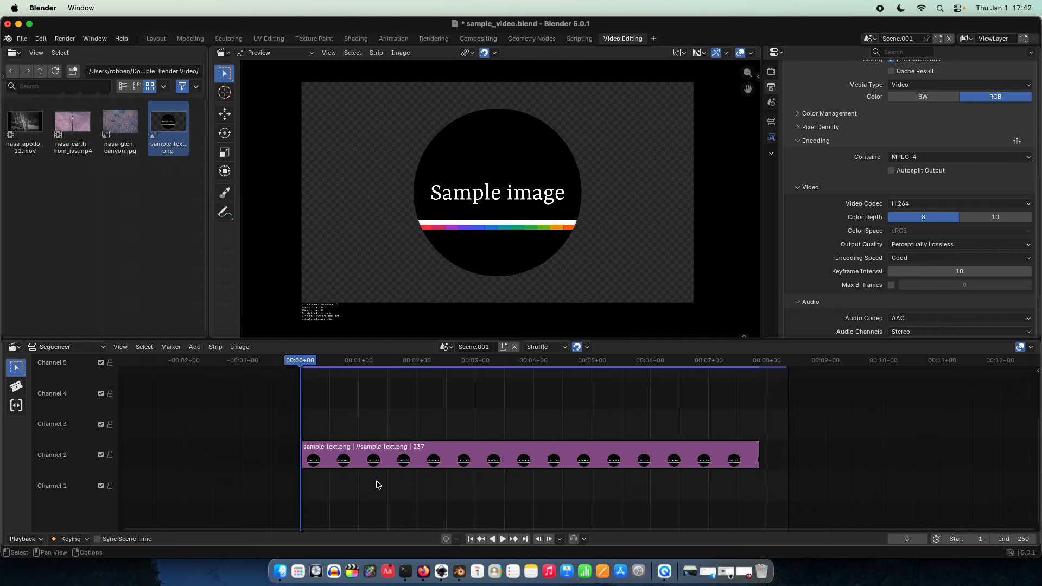
pyautogui.click(379, 455)
pyautogui.moveTo(378, 454)
pyautogui.mouseDown()
pyautogui.moveTo(363, 456)
pyautogui.moveTo(380, 456)
pyautogui.moveTo(370, 451)
pyautogui.mouseUp()
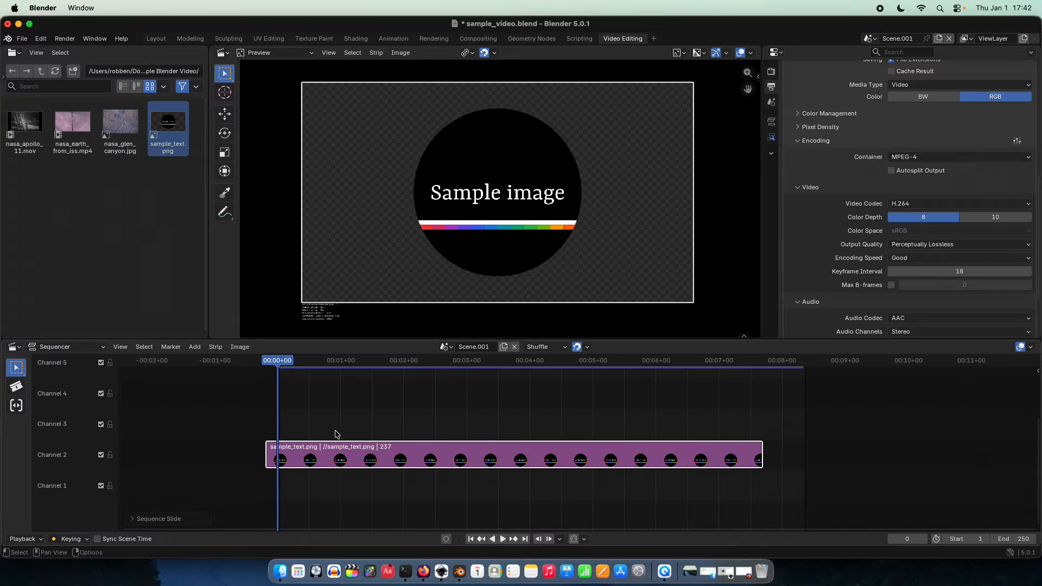
pyautogui.click(337, 433)
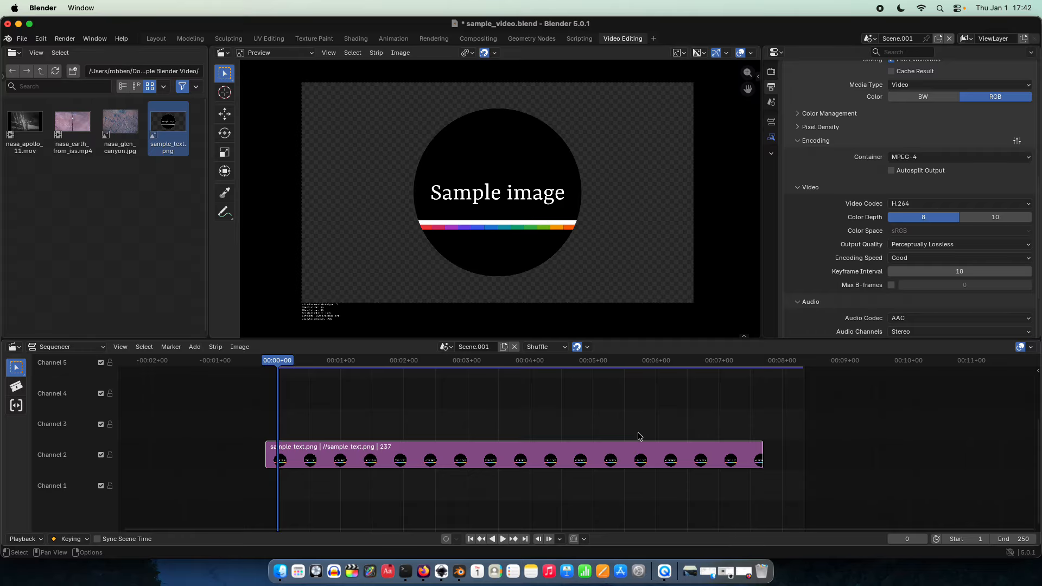
pyautogui.scroll(2, 505, 423)
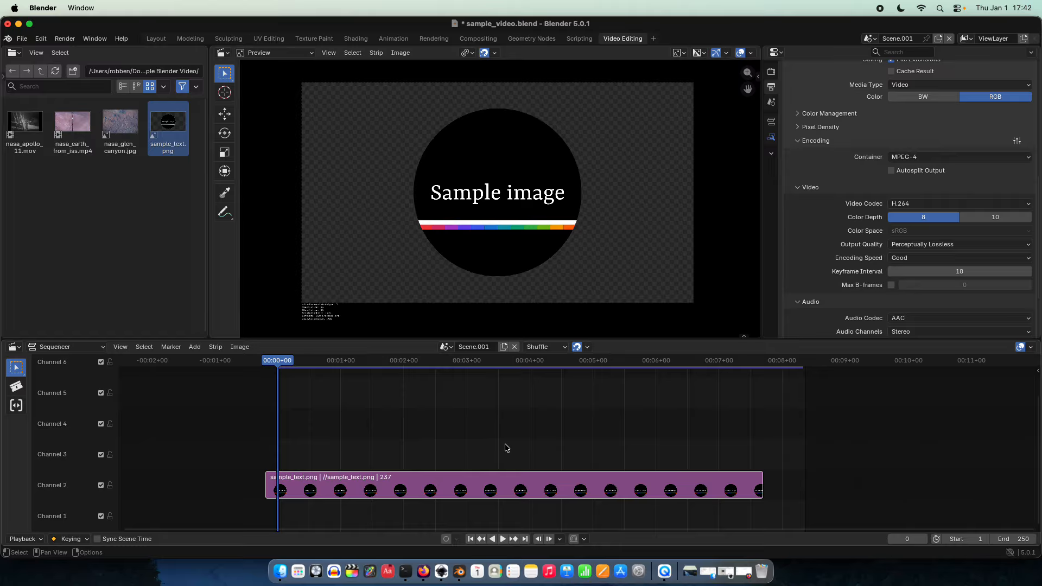
# Step: Add nasa_apollo_11.mov from the media folder near the timeline start, with its sound on channel 3 and its picture on channel 4
pyautogui.click(195, 347)
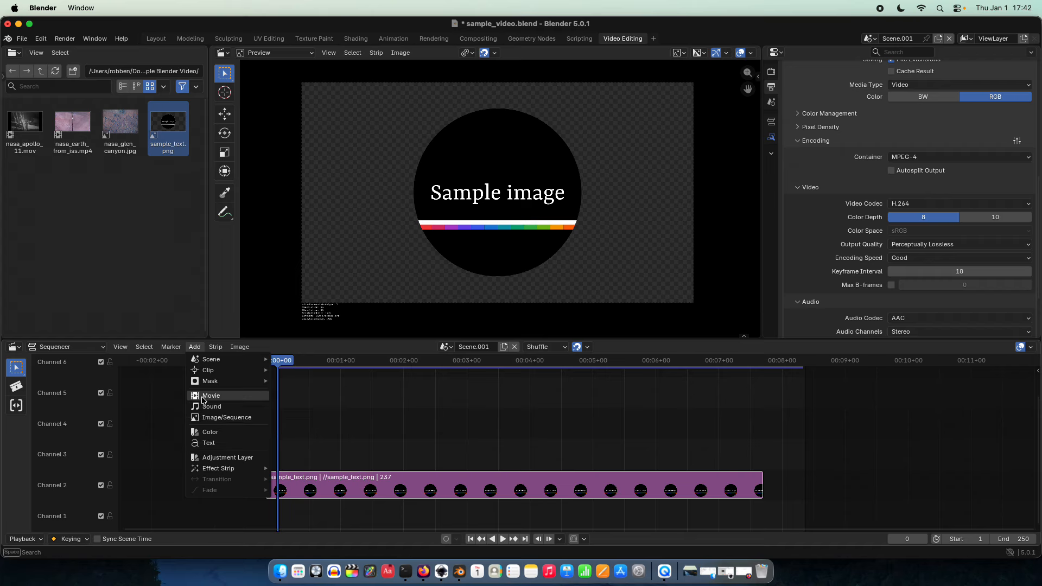
pyautogui.click(159, 264)
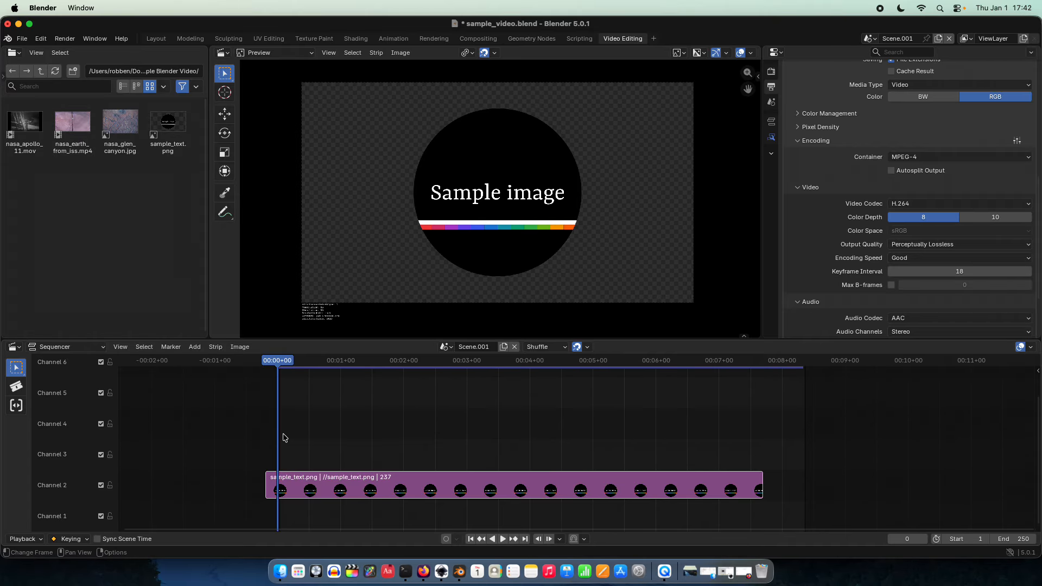
pyautogui.moveTo(317, 487)
pyautogui.mouseDown()
pyautogui.moveTo(331, 487)
pyautogui.moveTo(321, 487)
pyautogui.mouseUp()
pyautogui.click(329, 426)
pyautogui.scroll(-1, 329, 426)
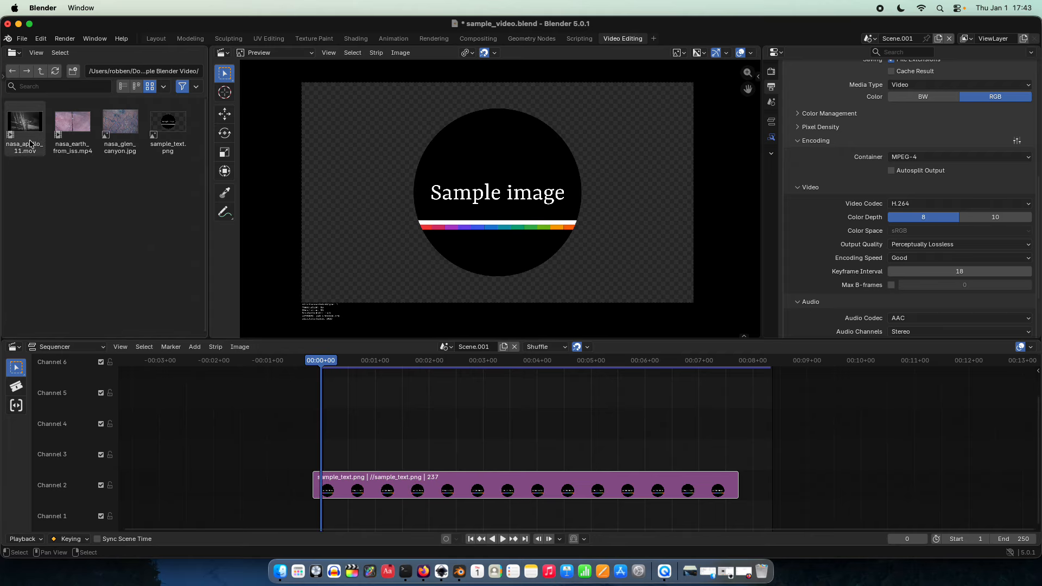
pyautogui.moveTo(25, 123); pyautogui.dragTo(325, 439)
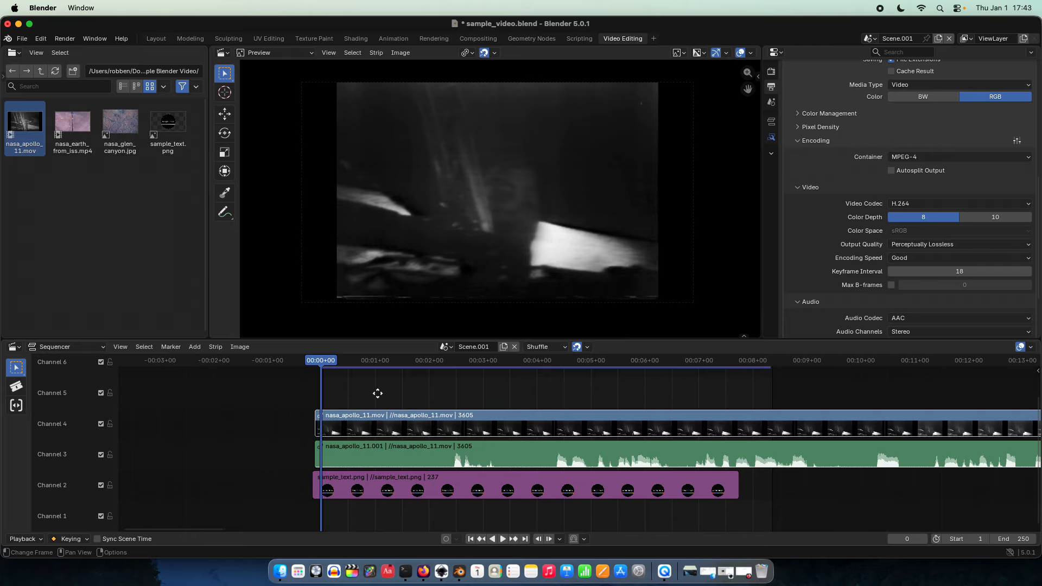
# Step: Select the nasa_apollo_11 picture strip and its sound strip in turn to check how the two are linked
pyautogui.moveTo(377, 396); pyautogui.dragTo(345, 427, button='middle')
pyautogui.moveTo(446, 422); pyautogui.dragTo(409, 394, button='middle')
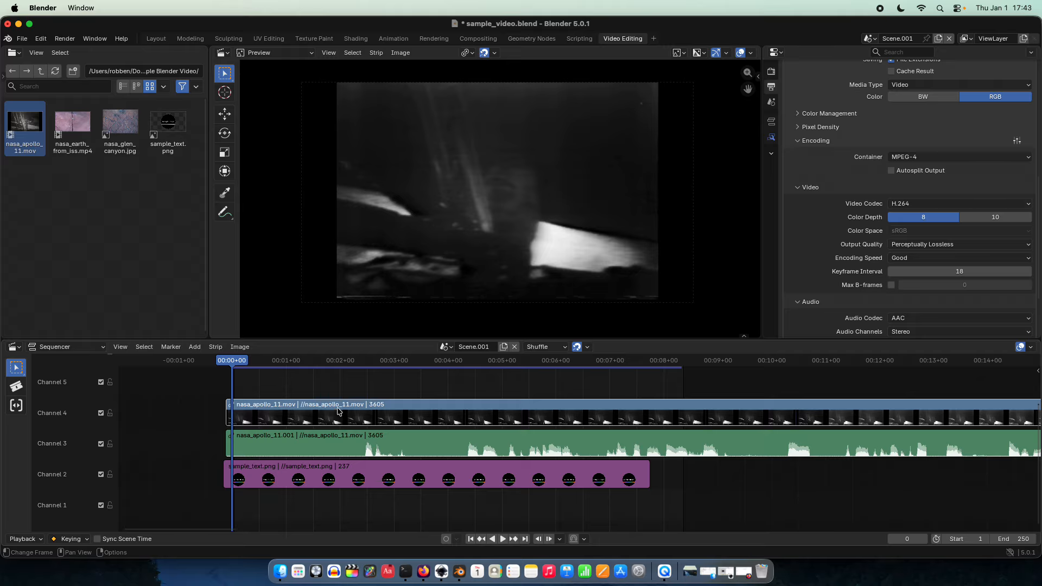
pyautogui.click(277, 408)
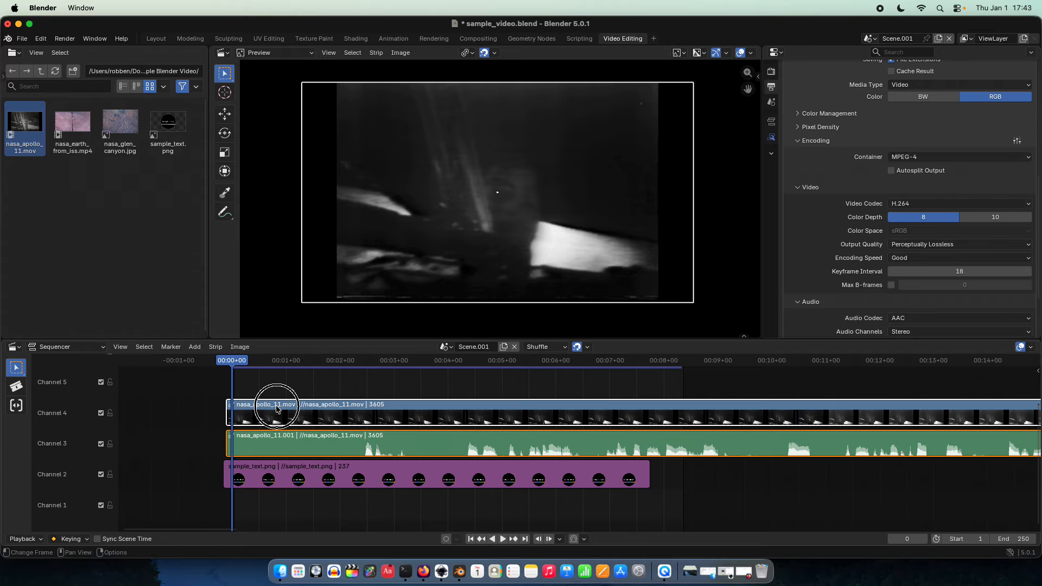
pyautogui.click(277, 437)
pyautogui.click(276, 413)
pyautogui.click(276, 447)
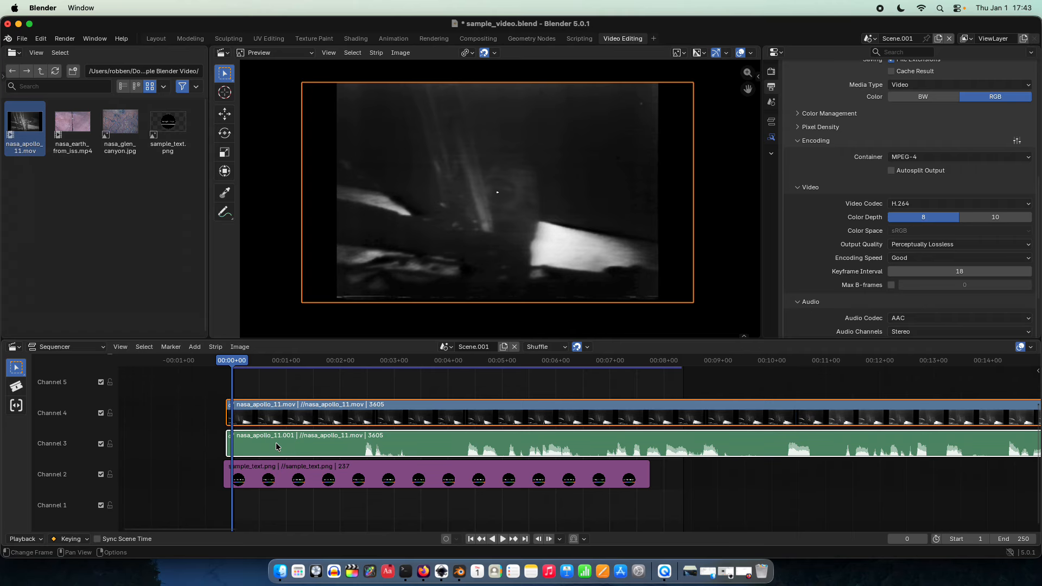
pyautogui.click(277, 412)
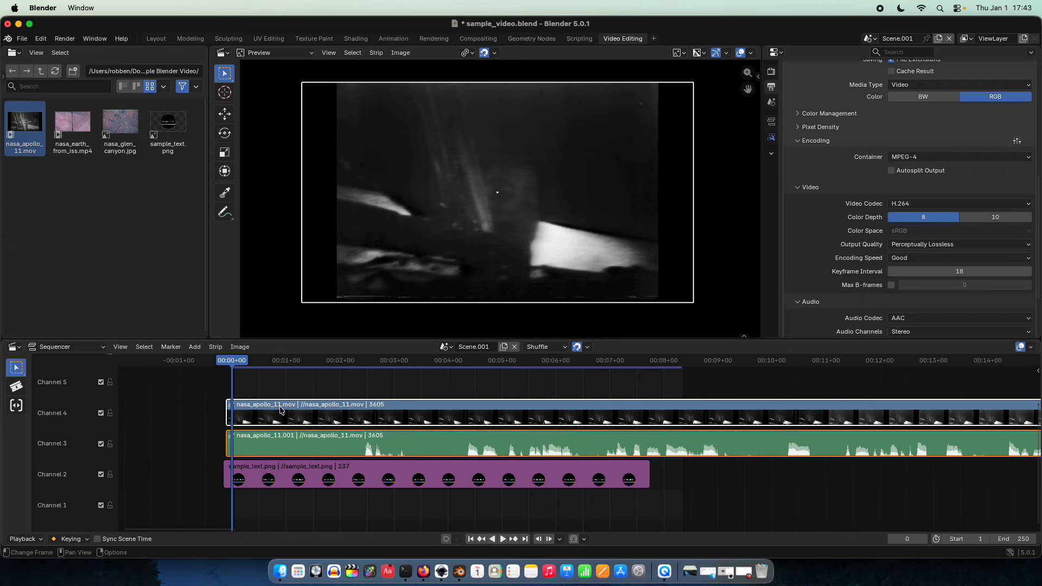
pyautogui.click(280, 442)
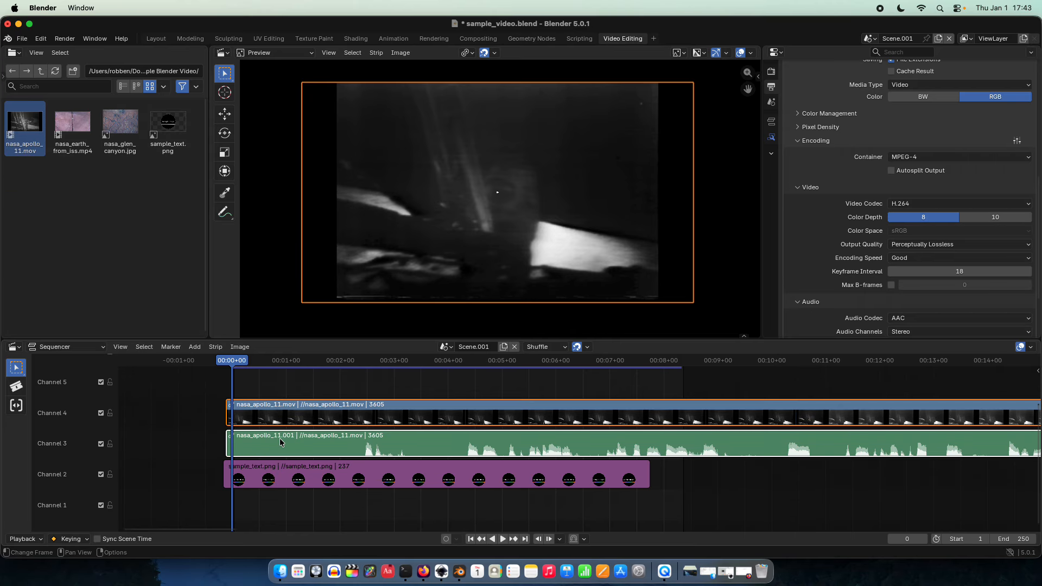
# Step: Move the linked nasa_apollo_11 picture and sound strips together to start about half a second into the timeline, and deselect them
pyautogui.moveTo(279, 418); pyautogui.dragTo(313, 417)
pyautogui.click(329, 396)
pyautogui.click(321, 405)
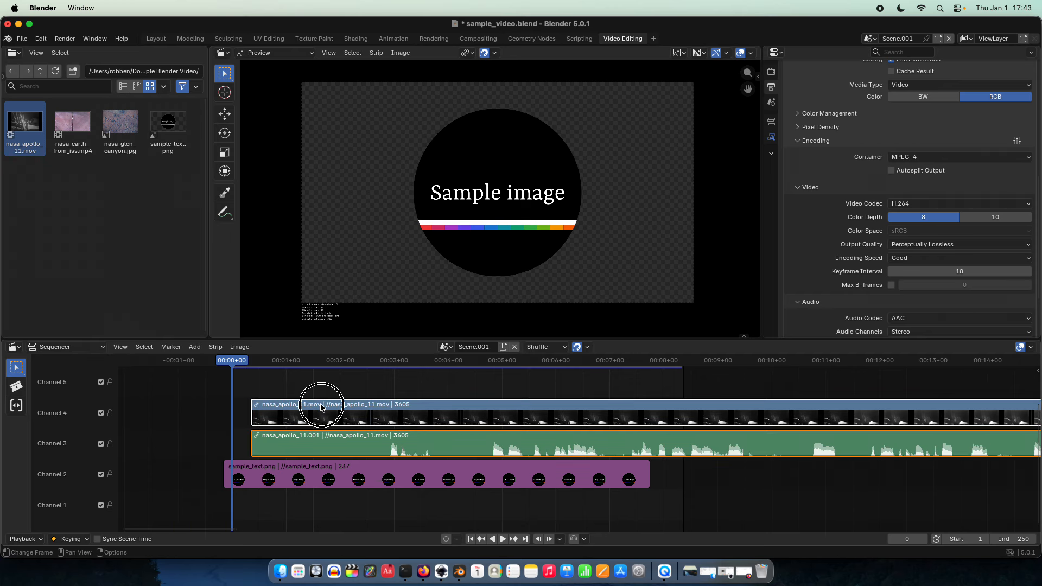
pyautogui.click(327, 380)
pyautogui.click(326, 421)
pyautogui.click(319, 382)
pyautogui.click(326, 416)
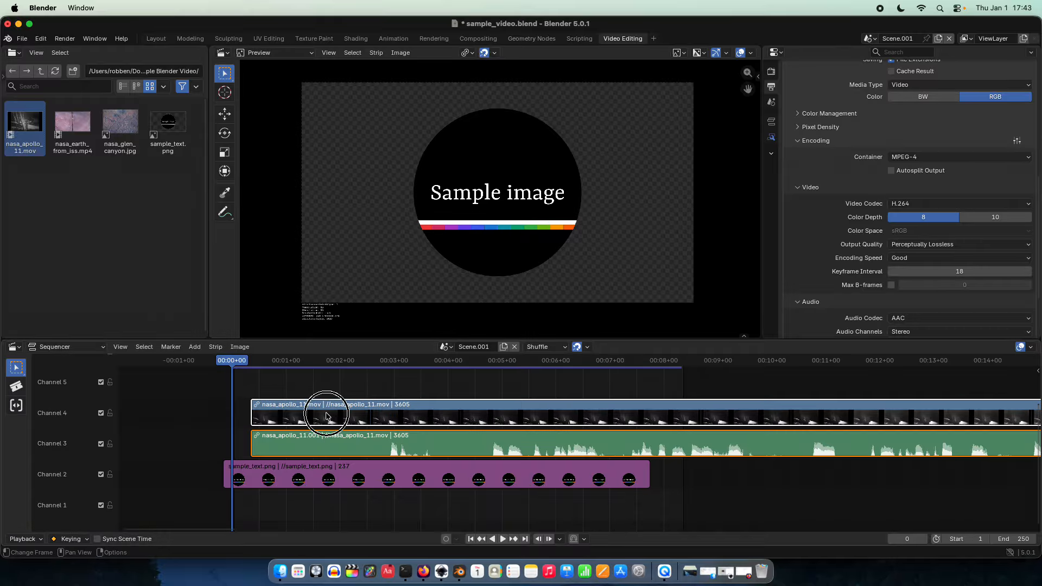
pyautogui.moveTo(321, 416); pyautogui.dragTo(345, 414)
pyautogui.click(333, 386)
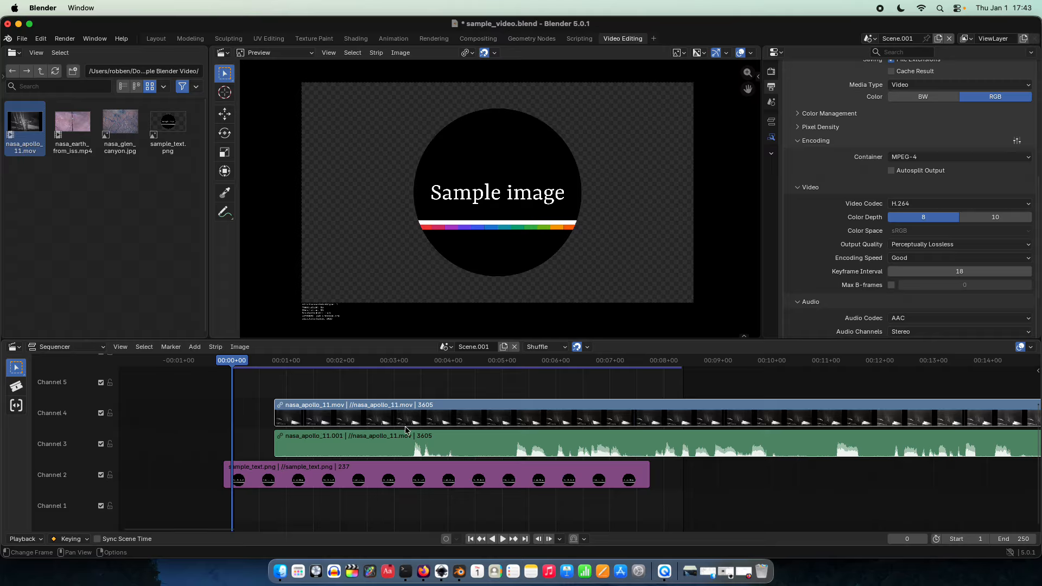
pyautogui.moveTo(408, 429)
pyautogui.mouseDown()
pyautogui.moveTo(418, 431)
pyautogui.moveTo(390, 427)
pyautogui.mouseUp()
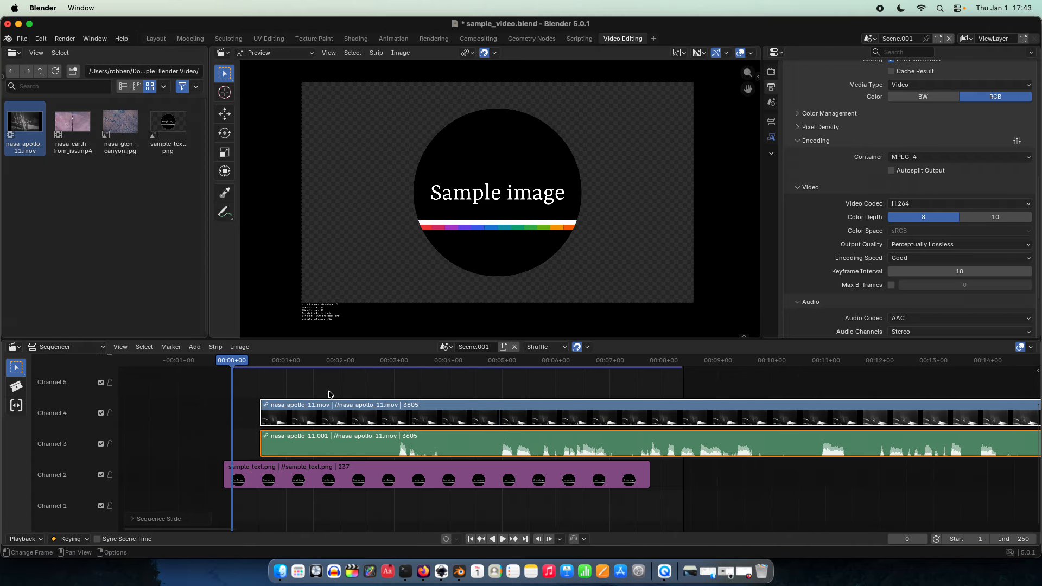
pyautogui.click(330, 393)
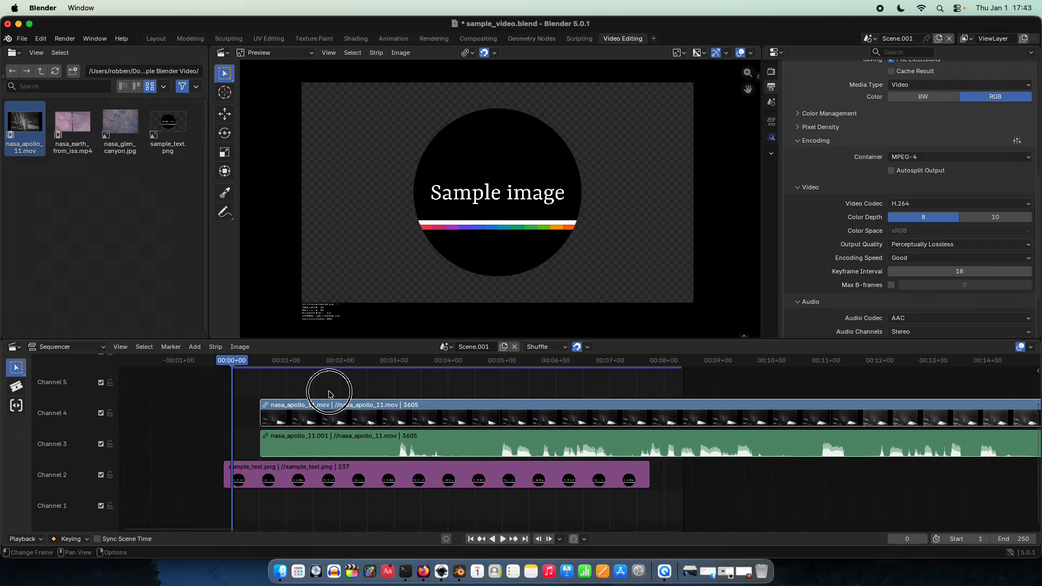
# Step: Try disconnecting the nasa_apollo_11 picture strip from its sound strip, and undo the disconnection
pyautogui.click(278, 413)
pyautogui.rightClick(278, 413)
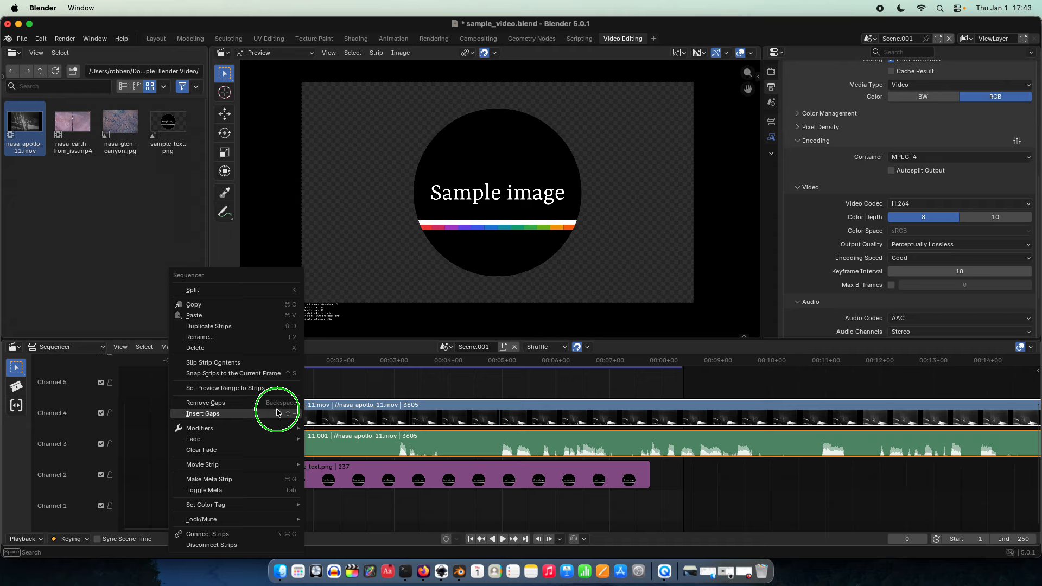
pyautogui.click(236, 546)
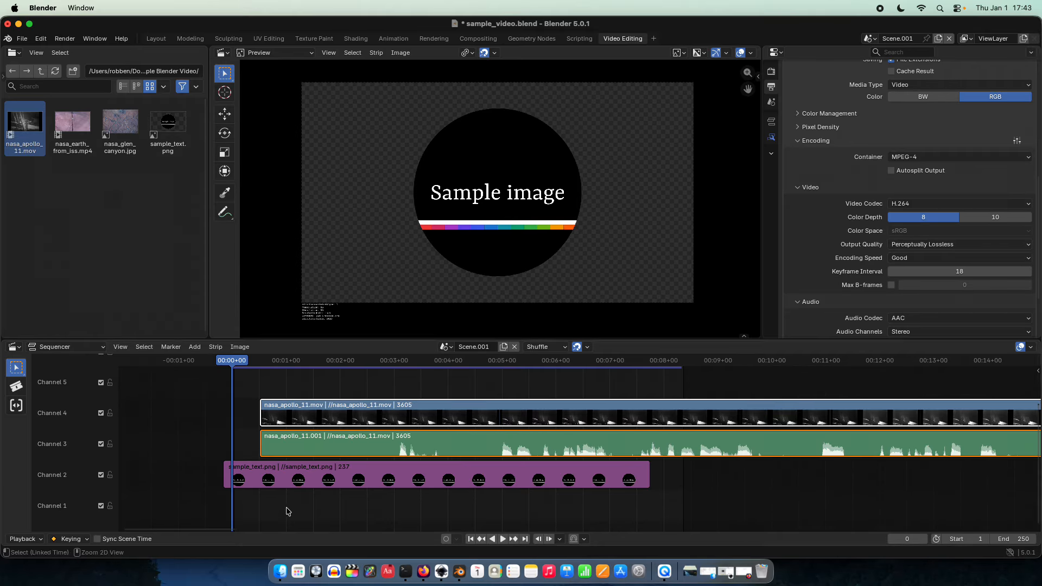
pyautogui.hotkey('ctrl', 'z')
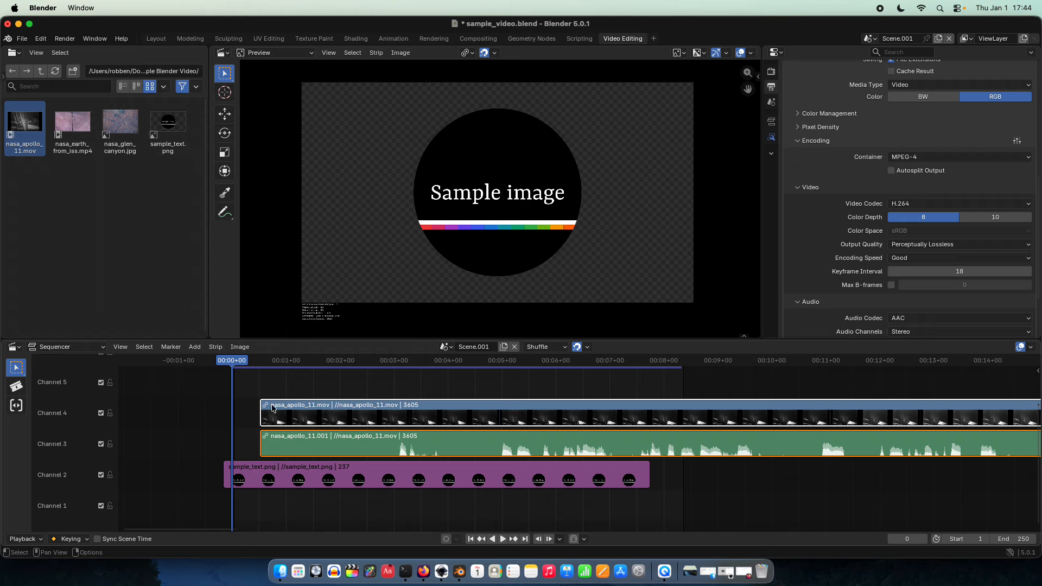
# Step: Disconnect the nasa_apollo_11 picture and sound strips from each other, and deselect both
pyautogui.rightClick(300, 427)
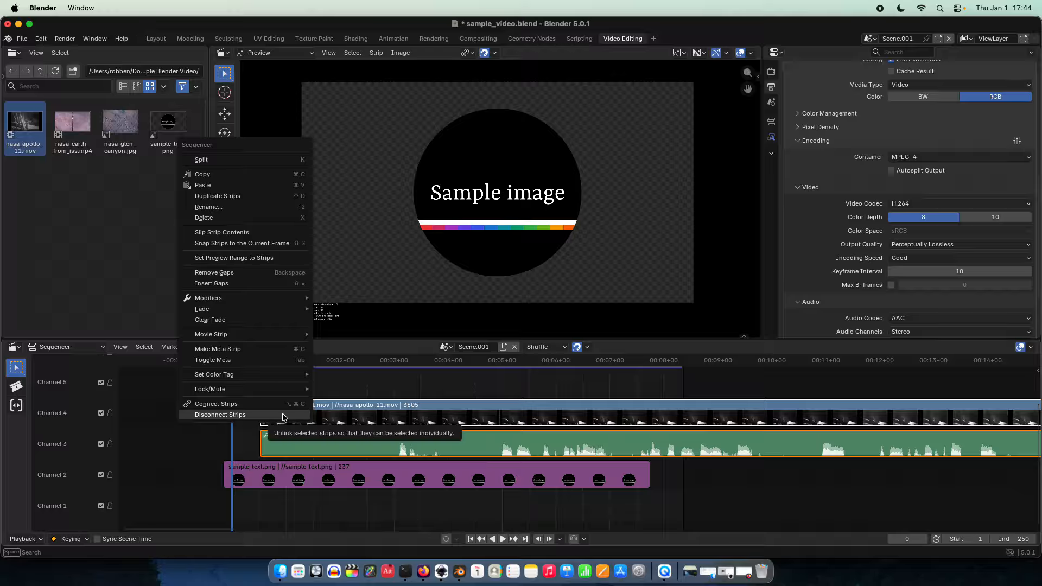
pyautogui.click(276, 410)
pyautogui.click(304, 397)
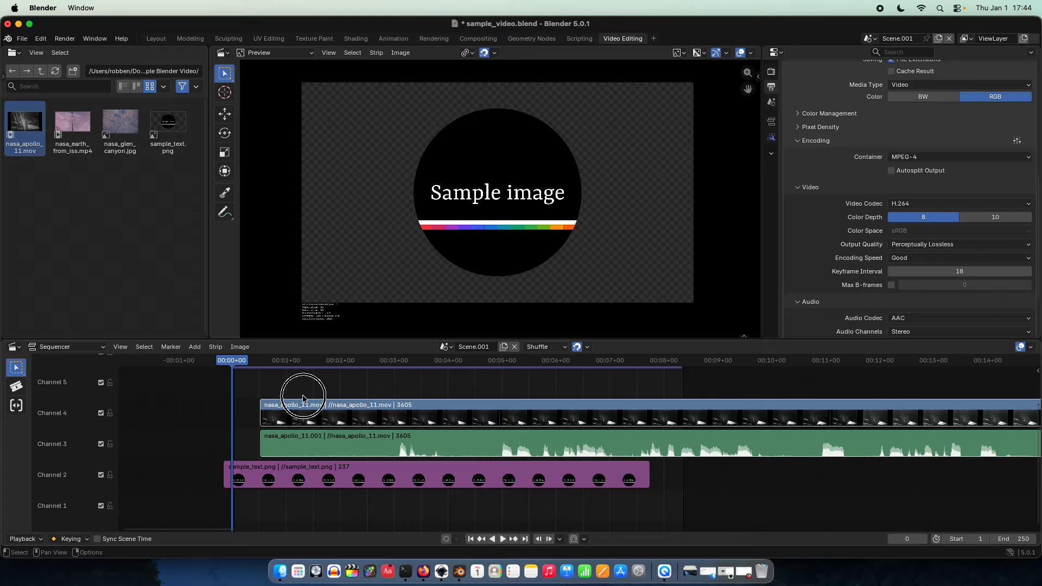
pyautogui.moveTo(302, 406)
pyautogui.mouseDown()
pyautogui.moveTo(354, 402)
pyautogui.moveTo(272, 404)
pyautogui.moveTo(349, 412)
pyautogui.moveTo(303, 405)
pyautogui.mouseUp()
pyautogui.click(302, 389)
pyautogui.moveTo(303, 389); pyautogui.dragTo(261, 422, button='middle')
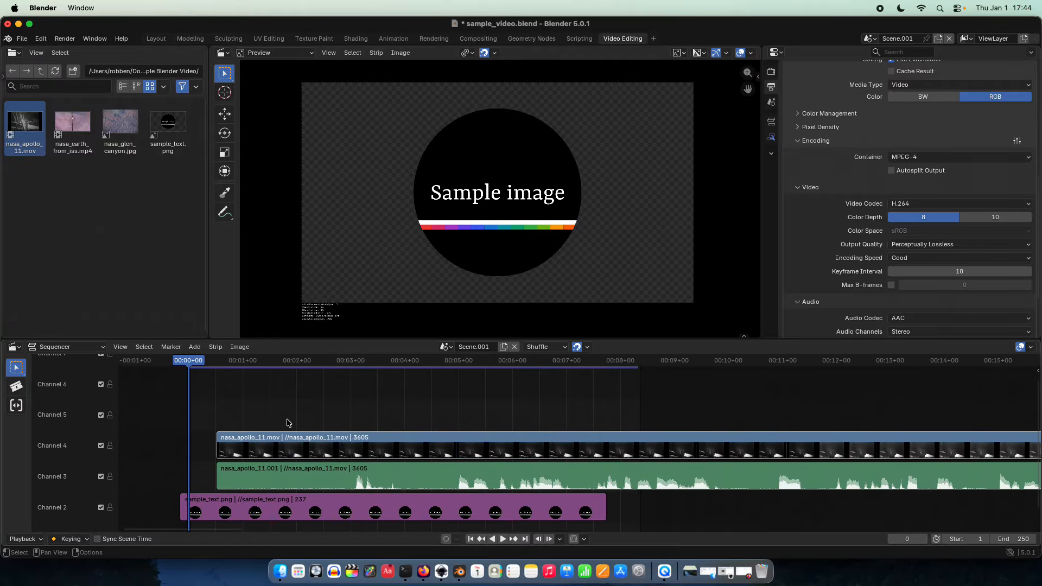
# Step: Delete only the nasa_apollo_11 sound strip on channel 3, undo the deletion, and deselect the strip
pyautogui.click(307, 474)
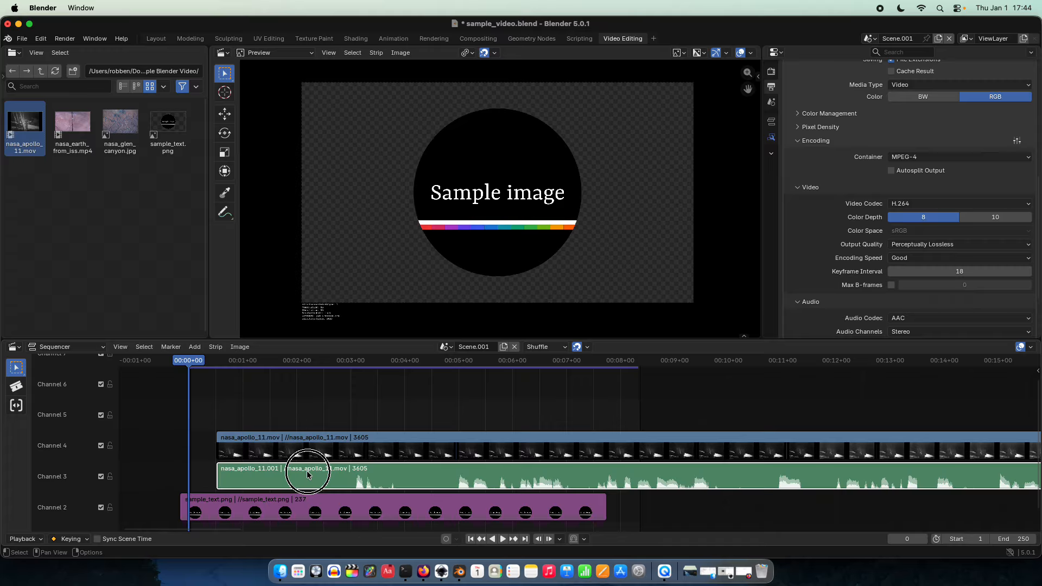
pyautogui.click(319, 424)
pyautogui.click(317, 473)
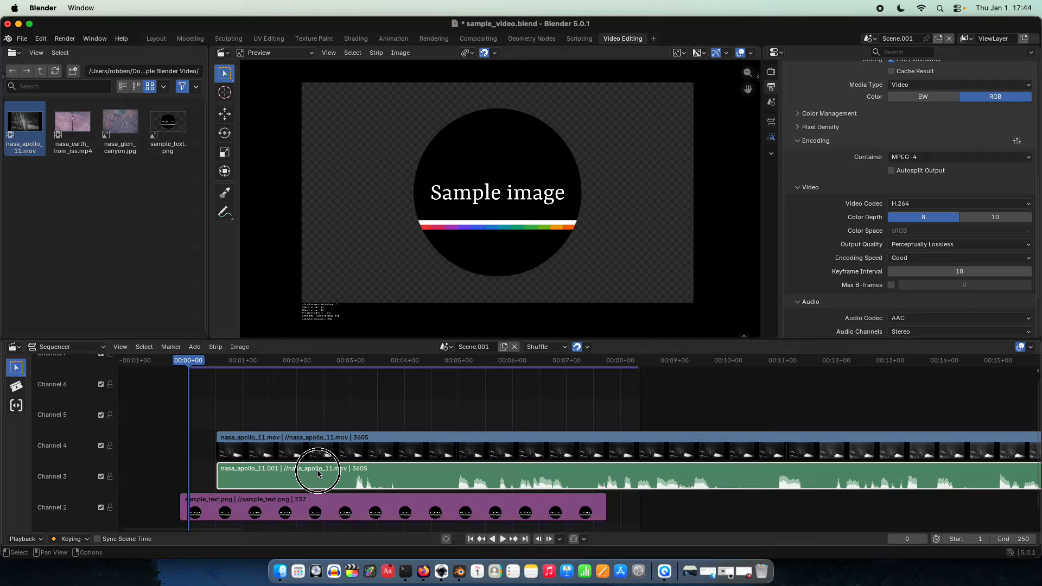
pyautogui.press('Delete')
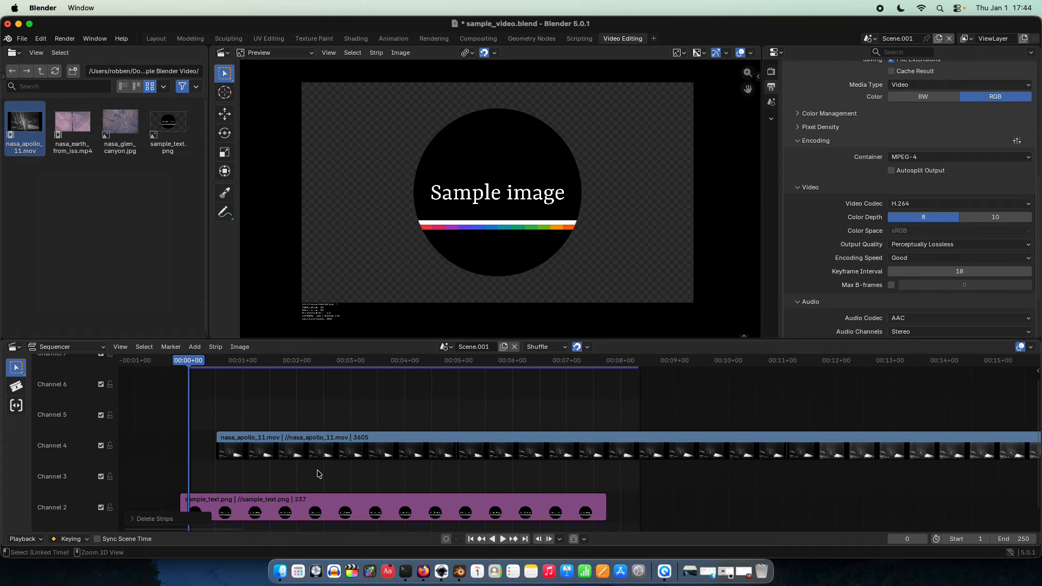
pyautogui.press('super+z')
pyautogui.click(322, 411)
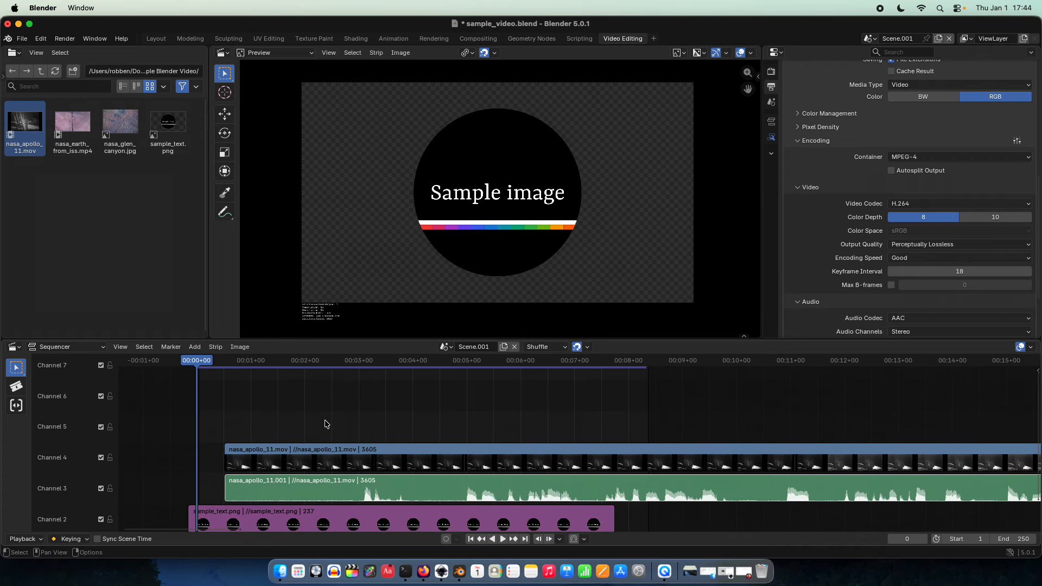
# Step: Add nasa_earth_from_iss.mp4 from the media folder at about 00:01, with its sound on channel 5 and its picture on channel 6
pyautogui.click(79, 136)
pyautogui.moveTo(79, 136); pyautogui.dragTo(244, 419)
pyautogui.scroll(-5, 491, 444)
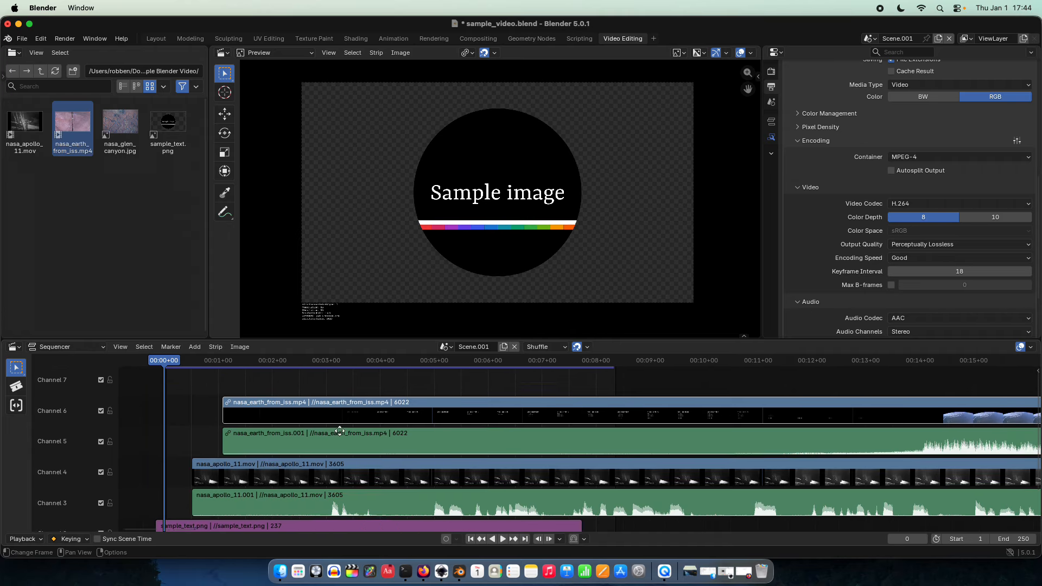
pyautogui.moveTo(491, 444); pyautogui.dragTo(241, 451, button='middle')
pyautogui.scroll(-1, 244, 450)
pyautogui.scroll(-8, 199, 363)
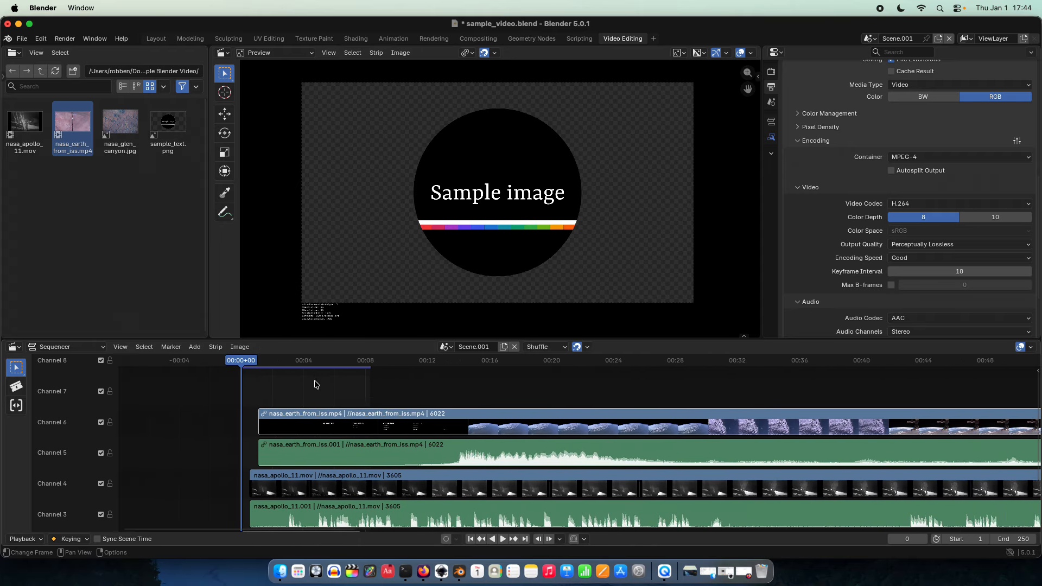
pyautogui.moveTo(619, 460); pyautogui.dragTo(431, 468, button='middle')
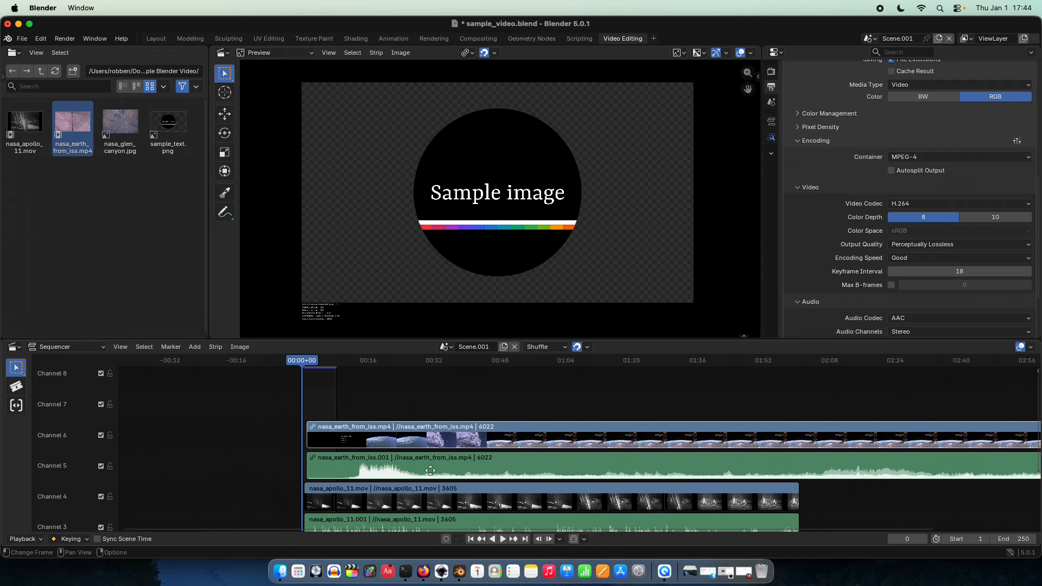
pyautogui.scroll(-3, 940, 502)
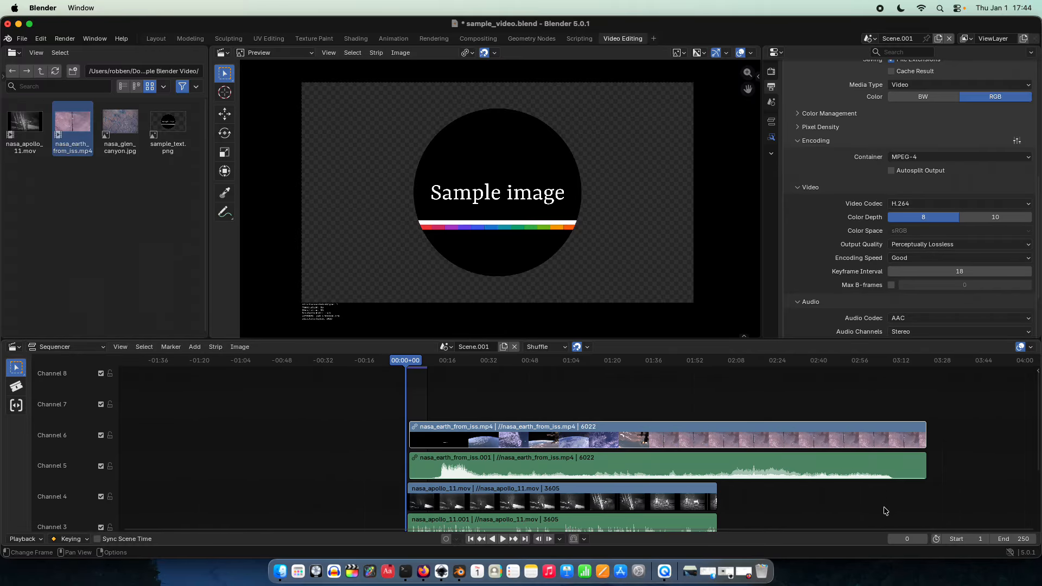
pyautogui.click(1012, 538)
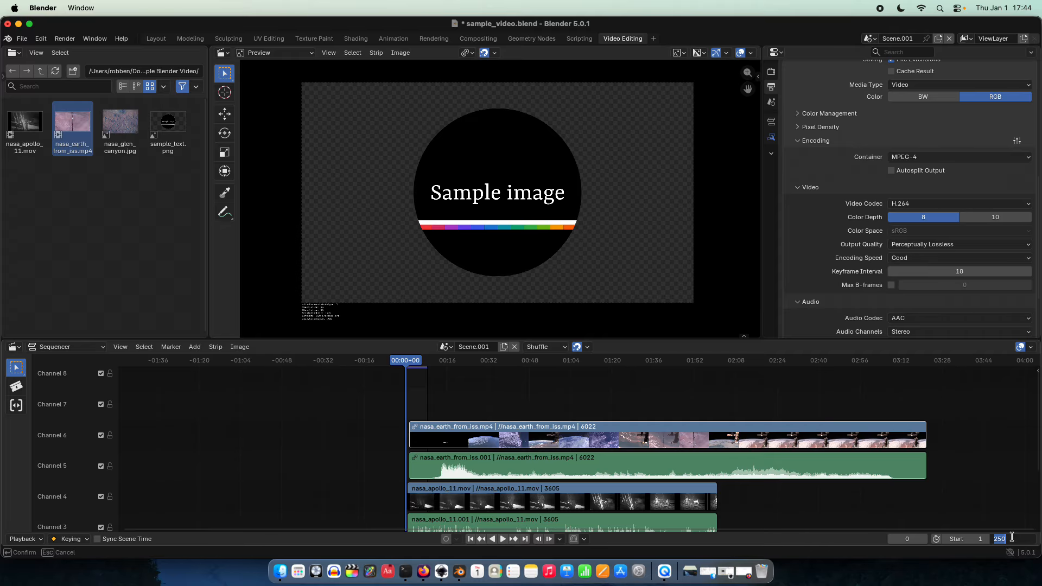
pyautogui.click(1001, 517)
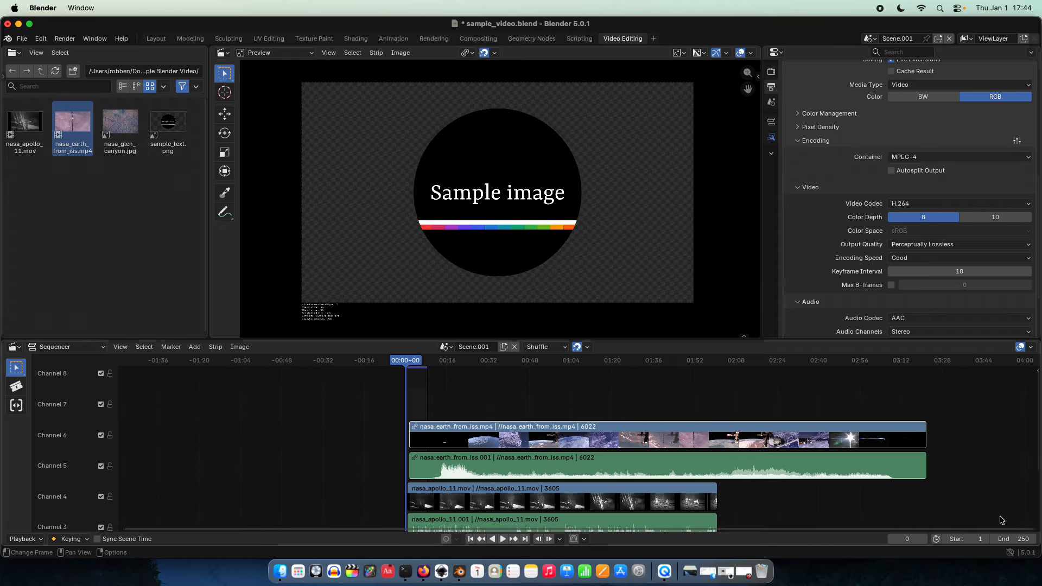
pyautogui.scroll(4, 477, 432)
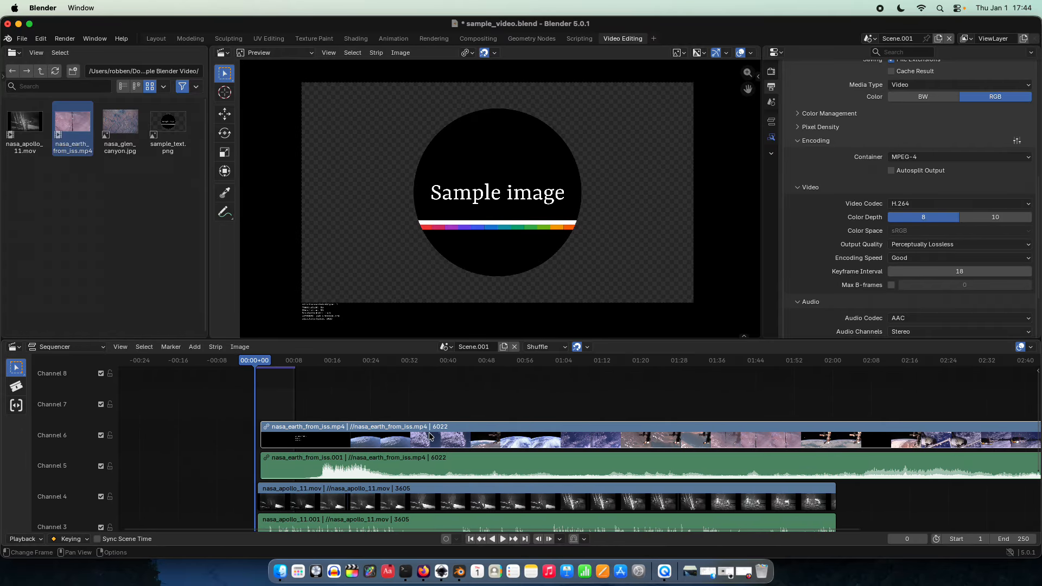
# Step: Scrub the playhead through the Earth clip to 00:10+02 and on to 00:24+12 to preview its footage, selecting its linked strips
pyautogui.moveTo(257, 360); pyautogui.dragTo(304, 398)
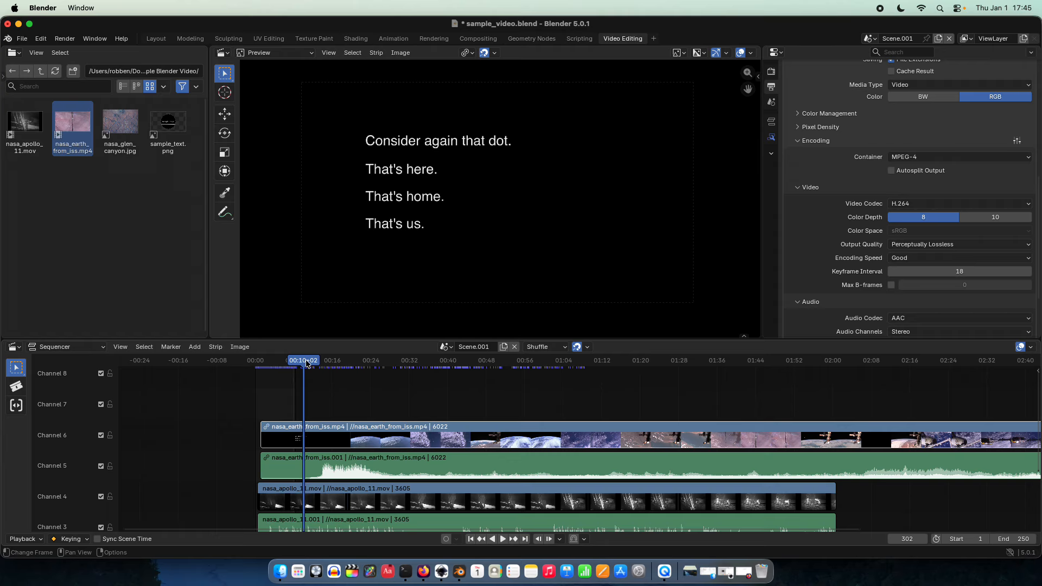
pyautogui.click(356, 468)
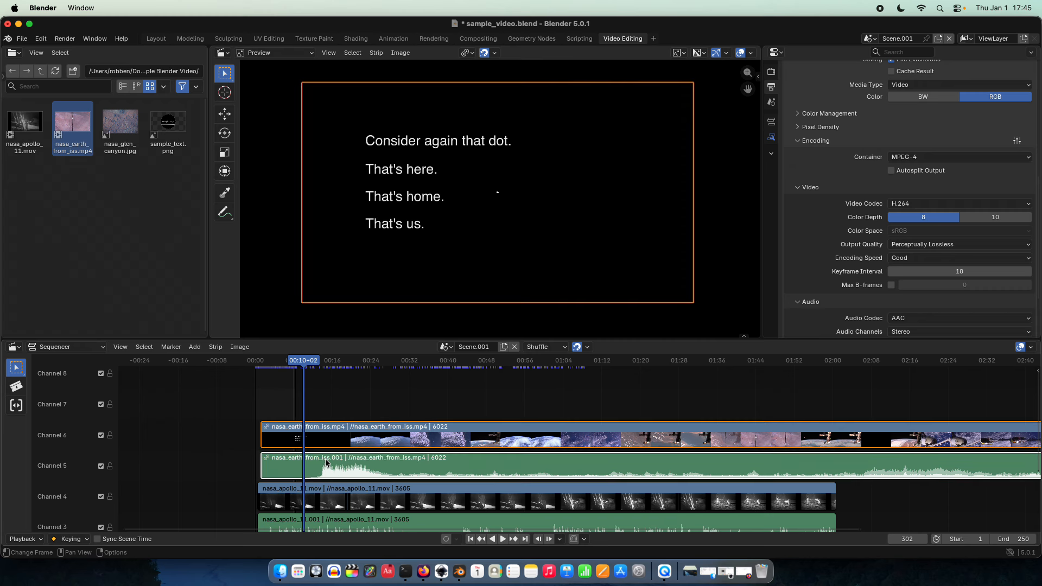
pyautogui.moveTo(309, 362); pyautogui.dragTo(373, 367)
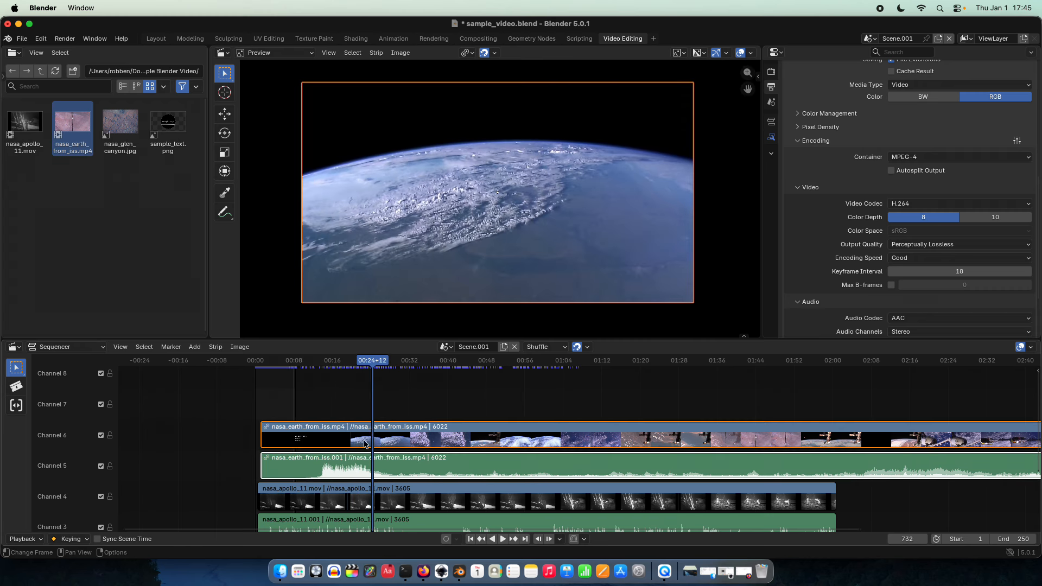
# Step: Disconnect the nasa_earth_from_iss picture and sound strips, and delete the sound strip on channel 5
pyautogui.rightClick(365, 444)
pyautogui.click(359, 441)
pyautogui.click(334, 420)
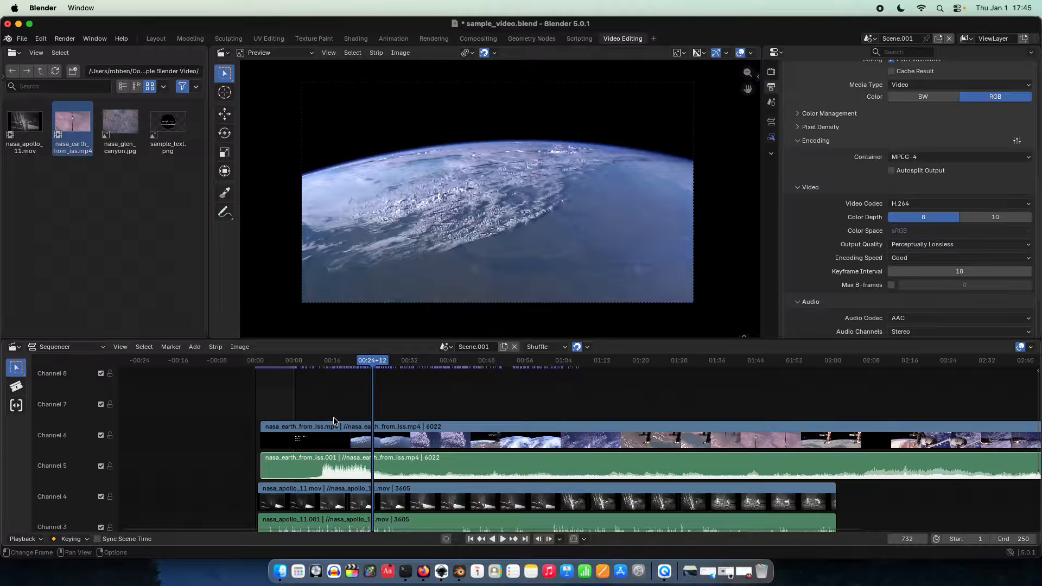
pyautogui.click(327, 465)
pyautogui.press('Delete')
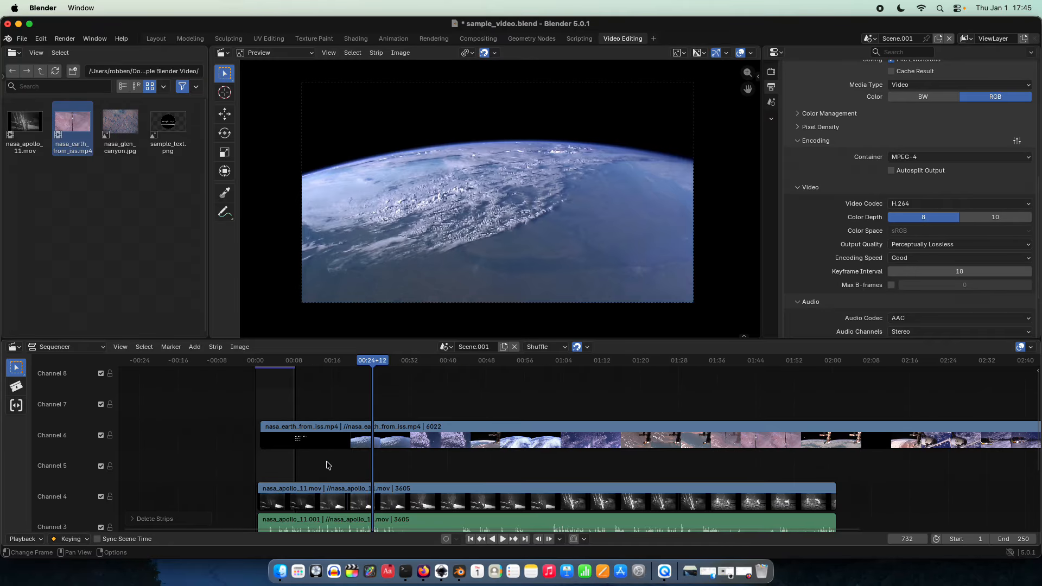
# Step: Move the nasa_earth_from_iss.mp4 picture strip down to channel 5, starting about 3 seconds into the timeline, and deselect it
pyautogui.moveTo(321, 443); pyautogui.dragTo(329, 459)
pyautogui.click(314, 424)
pyautogui.scroll(11, 310, 419)
pyautogui.moveTo(265, 411); pyautogui.dragTo(475, 403, button='middle')
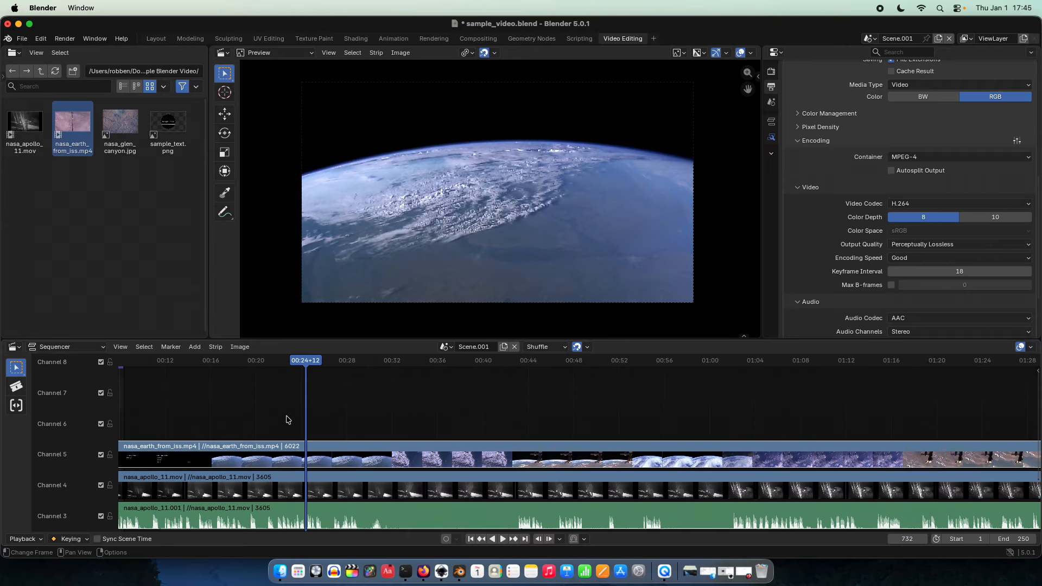
pyautogui.moveTo(185, 424); pyautogui.dragTo(481, 415, button='middle')
pyautogui.scroll(3, 328, 449)
pyautogui.moveTo(328, 449); pyautogui.dragTo(444, 432, button='middle')
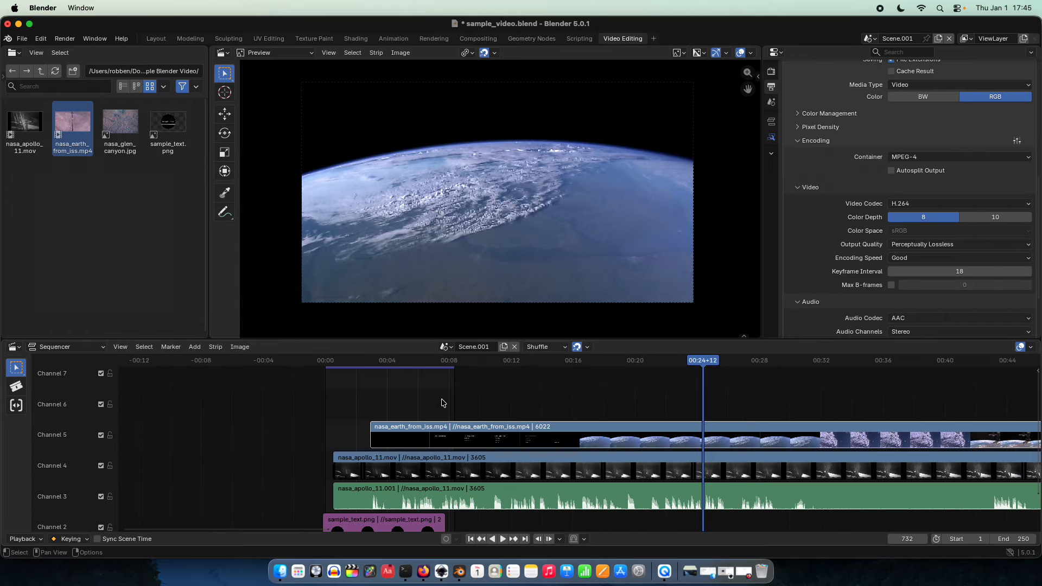
pyautogui.moveTo(700, 423); pyautogui.dragTo(460, 394, button='middle')
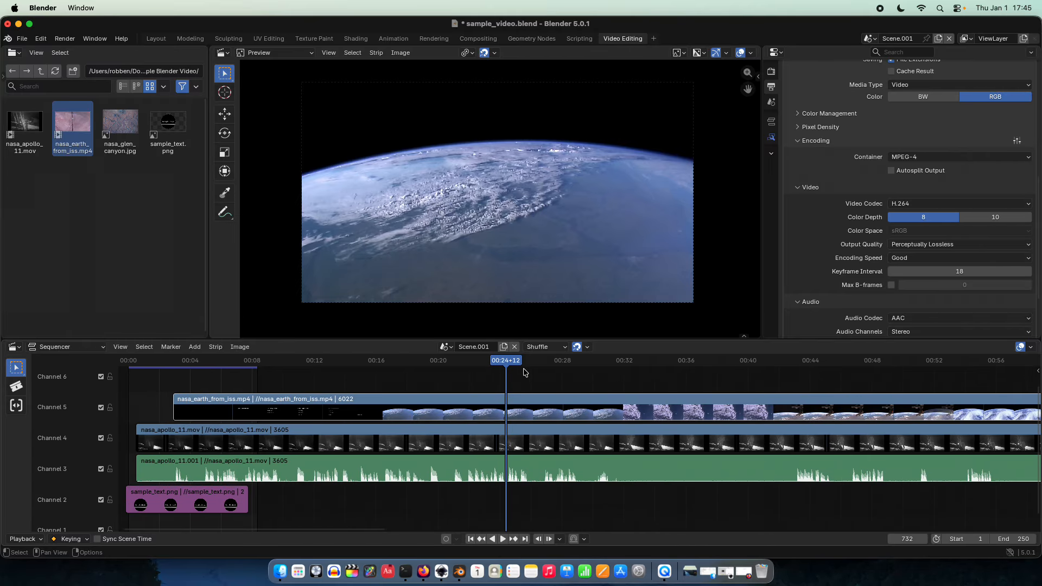
# Step: Split the nasa_earth_from_iss.mp4 strip on channel 5 at 00:29+28
pyautogui.moveTo(514, 363); pyautogui.dragTo(592, 363)
pyautogui.click(620, 398)
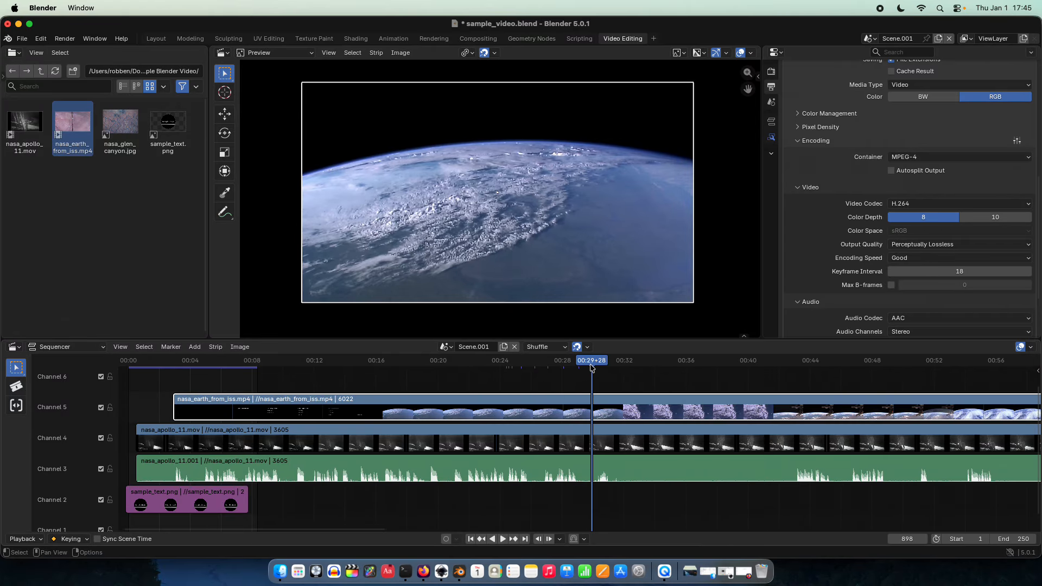
pyautogui.scroll(1, 600, 379)
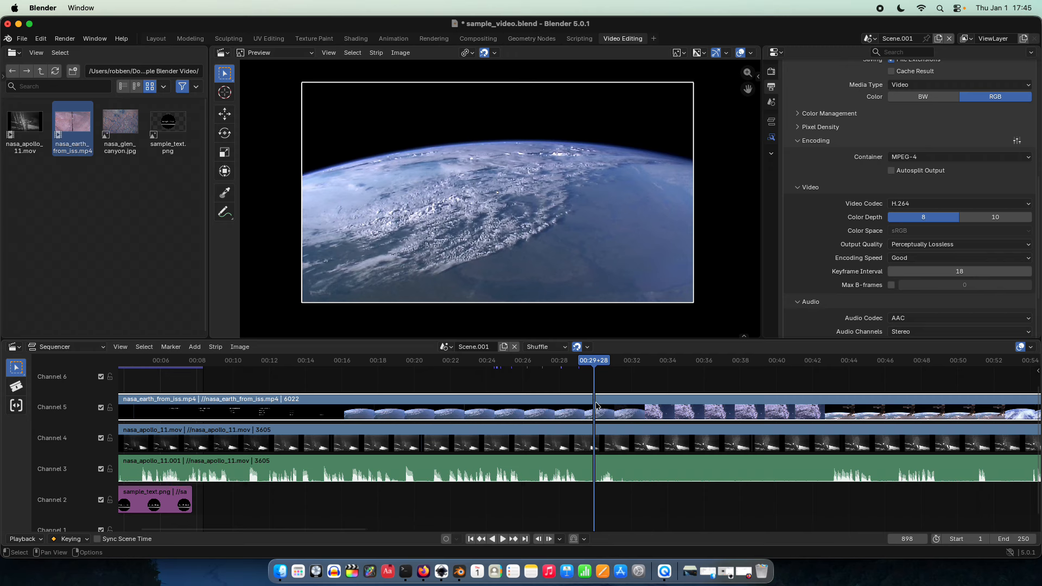
pyautogui.press('k')
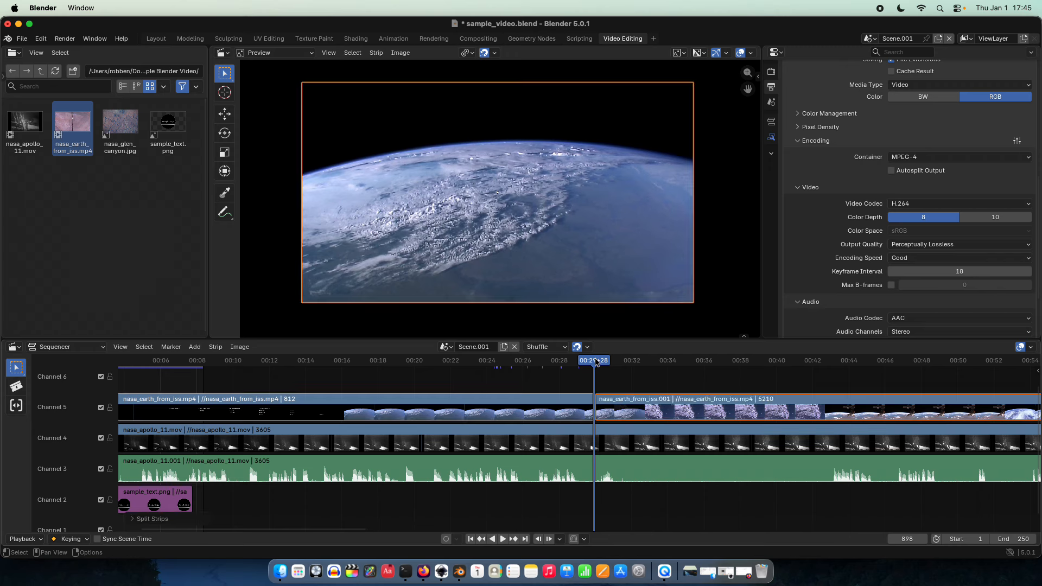
# Step: Scrub back to 00:29+13 and try sliding the Earth clip's second piece separately from the first
pyautogui.moveTo(596, 363); pyautogui.dragTo(586, 365)
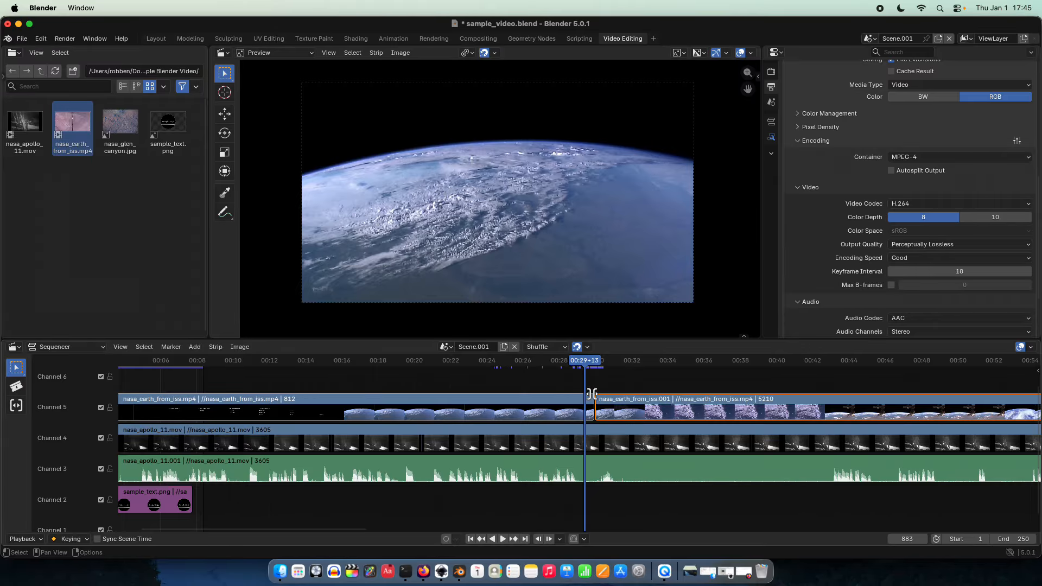
pyautogui.scroll(-3, 605, 402)
pyautogui.moveTo(605, 403)
pyautogui.mouseDown()
pyautogui.moveTo(665, 400)
pyautogui.moveTo(607, 405)
pyautogui.mouseUp()
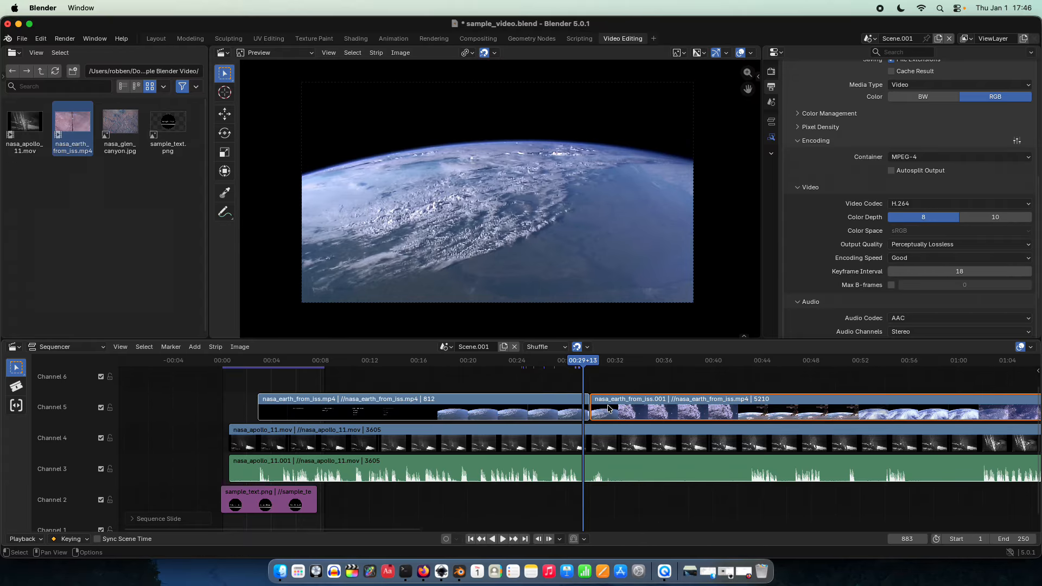
# Step: Slip the footage inside the first Earth piece past its opening titles to the orbital view, check it near 00:12, and deselect the strip
pyautogui.click(484, 408)
pyautogui.moveTo(593, 356); pyautogui.dragTo(374, 360)
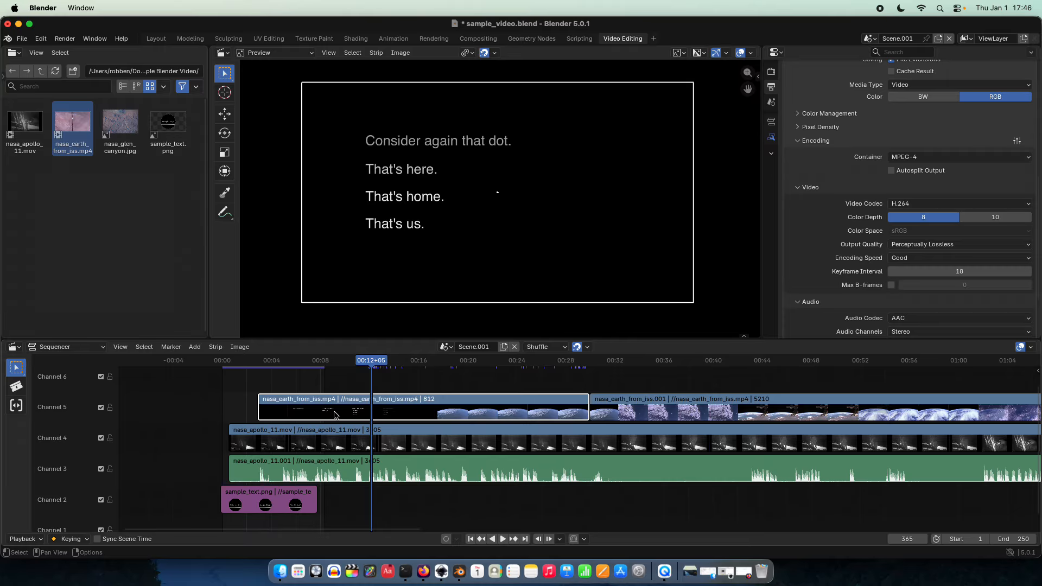
pyautogui.press('s')
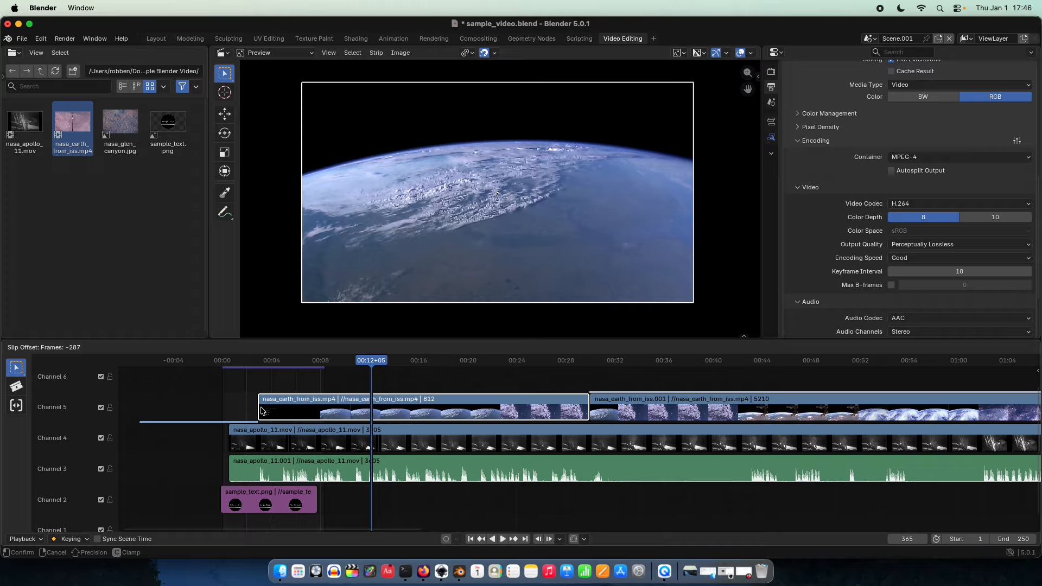
pyautogui.click(201, 409)
pyautogui.moveTo(377, 369)
pyautogui.mouseDown()
pyautogui.moveTo(249, 368)
pyautogui.moveTo(368, 373)
pyautogui.mouseUp()
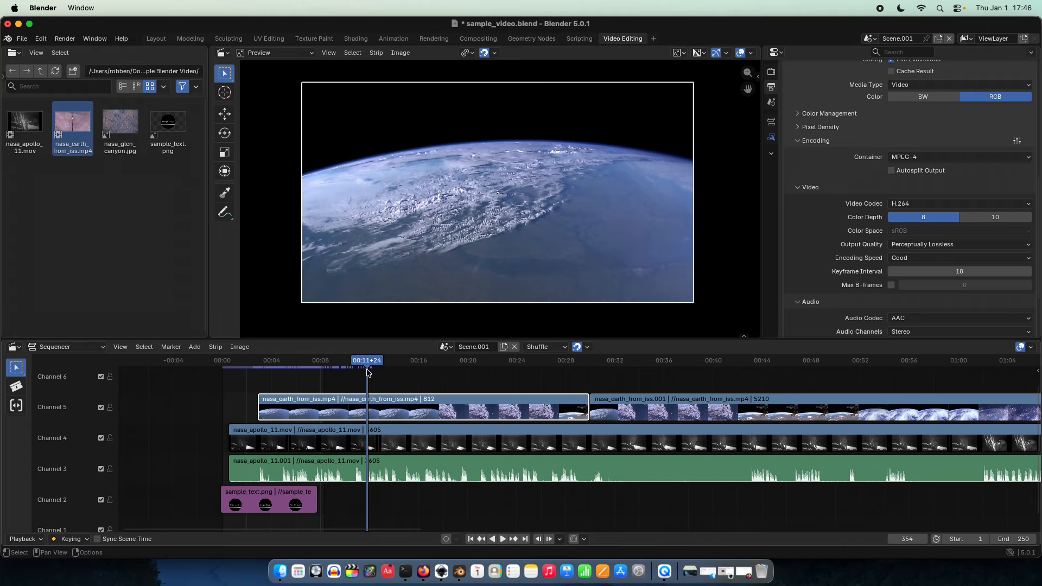
pyautogui.click(396, 384)
# Step: Return the playhead to 00:00+00 and examine how the strips are stacked across the channels
pyautogui.scroll(-7, 397, 383)
pyautogui.moveTo(398, 383); pyautogui.dragTo(405, 423, button='middle')
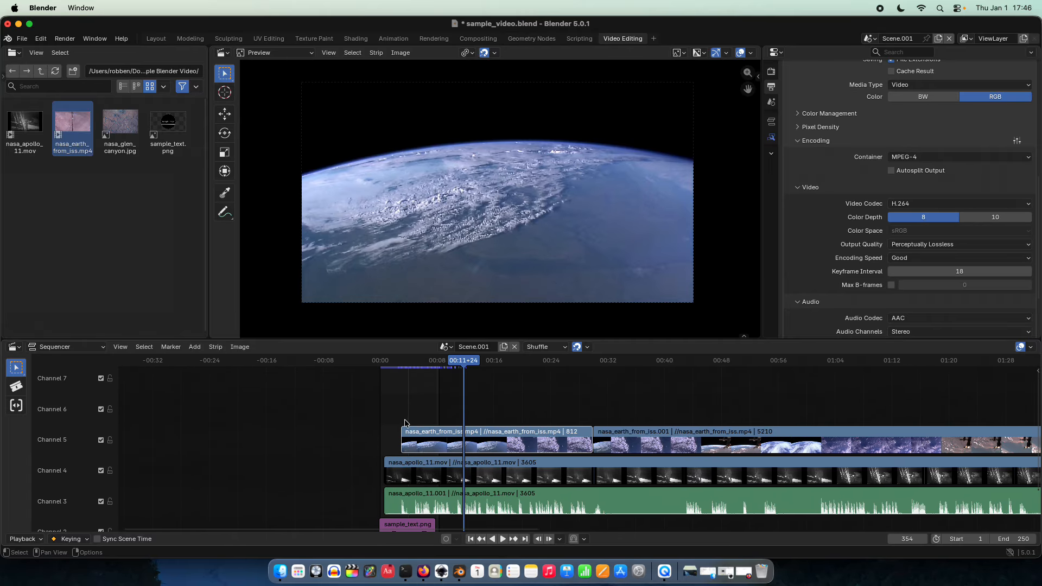
pyautogui.moveTo(458, 360); pyautogui.dragTo(374, 377)
pyautogui.scroll(6, 372, 417)
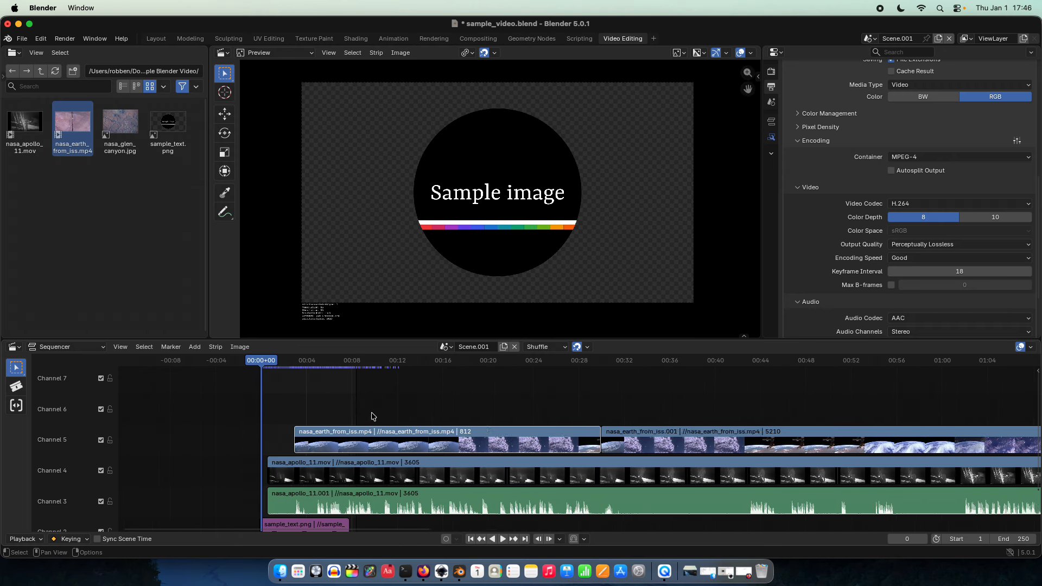
pyautogui.moveTo(326, 416); pyautogui.dragTo(437, 421, button='middle')
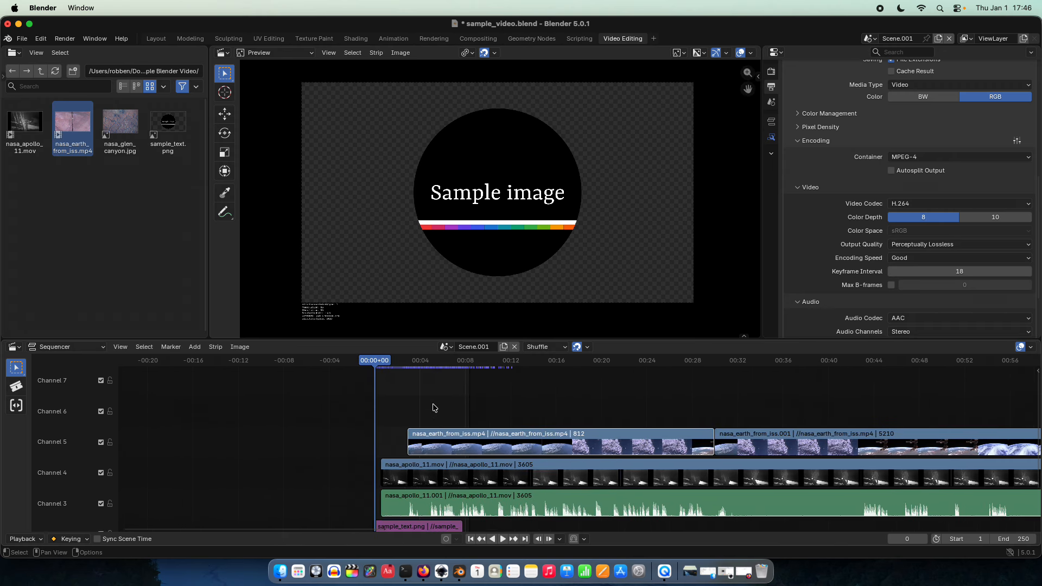
pyautogui.scroll(1, 433, 408)
pyautogui.moveTo(426, 395); pyautogui.dragTo(430, 417, button='middle')
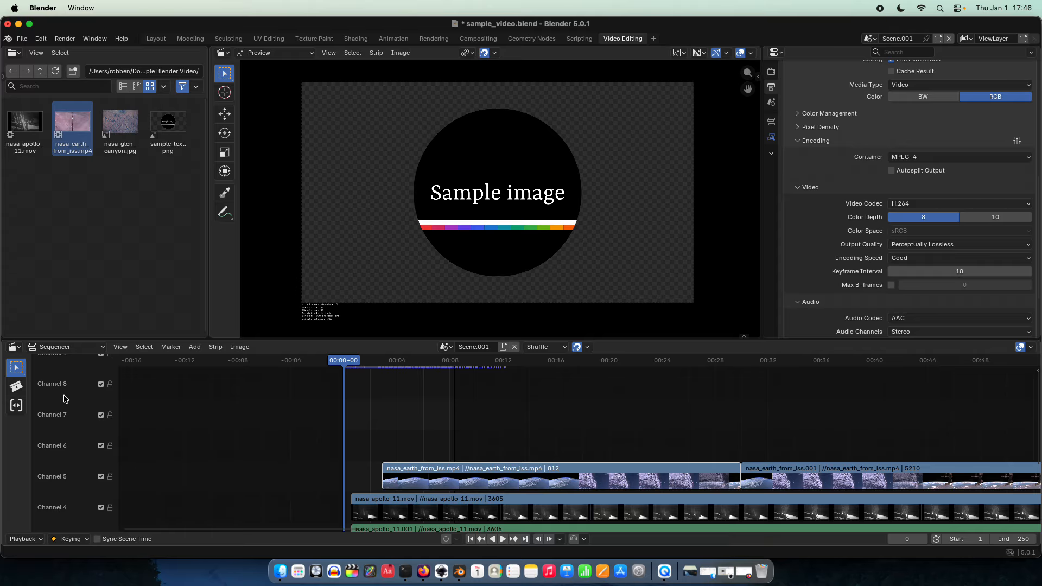
pyautogui.scroll(-1, 291, 416)
pyautogui.moveTo(291, 417); pyautogui.dragTo(274, 344, button='middle')
pyautogui.moveTo(403, 492)
pyautogui.mouseDown(button='middle')
pyautogui.moveTo(402, 453)
pyautogui.moveTo(406, 507)
pyautogui.mouseUp(button='middle')
pyautogui.scroll(-1, 403, 452)
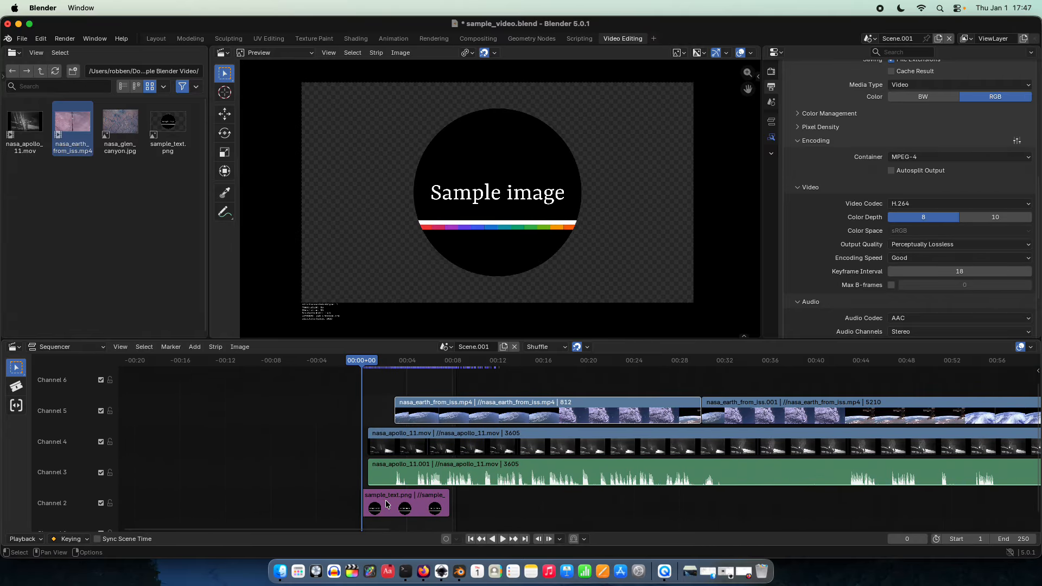
pyautogui.scroll(9, 386, 505)
pyautogui.moveTo(282, 498); pyautogui.dragTo(482, 482, button='middle')
# Step: Select the sample_text.png strip on channel 2 and briefly run and stop playback from 00:00+00
pyautogui.click(425, 494)
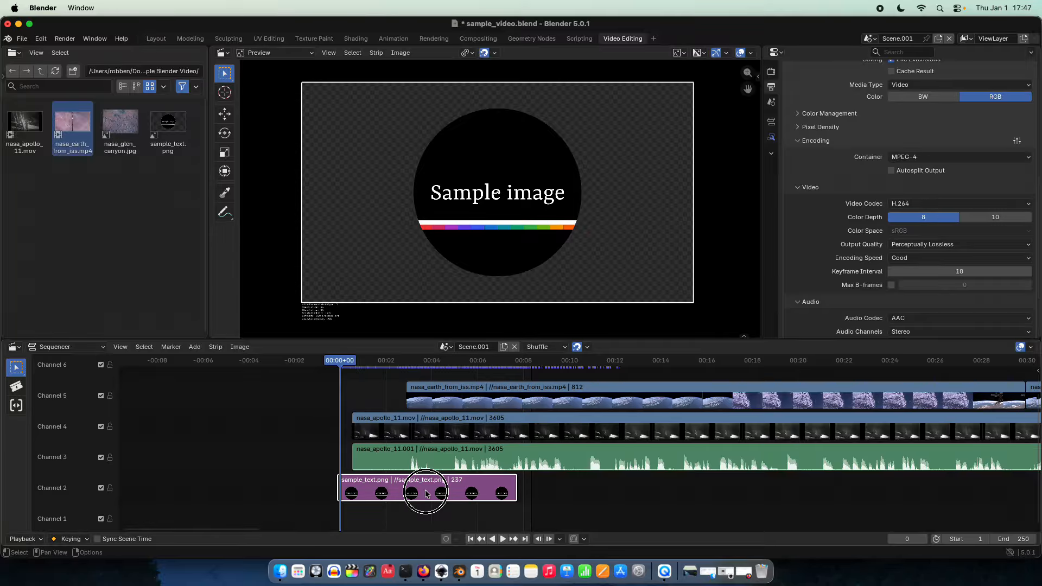
pyautogui.click(335, 363)
pyautogui.press('space')
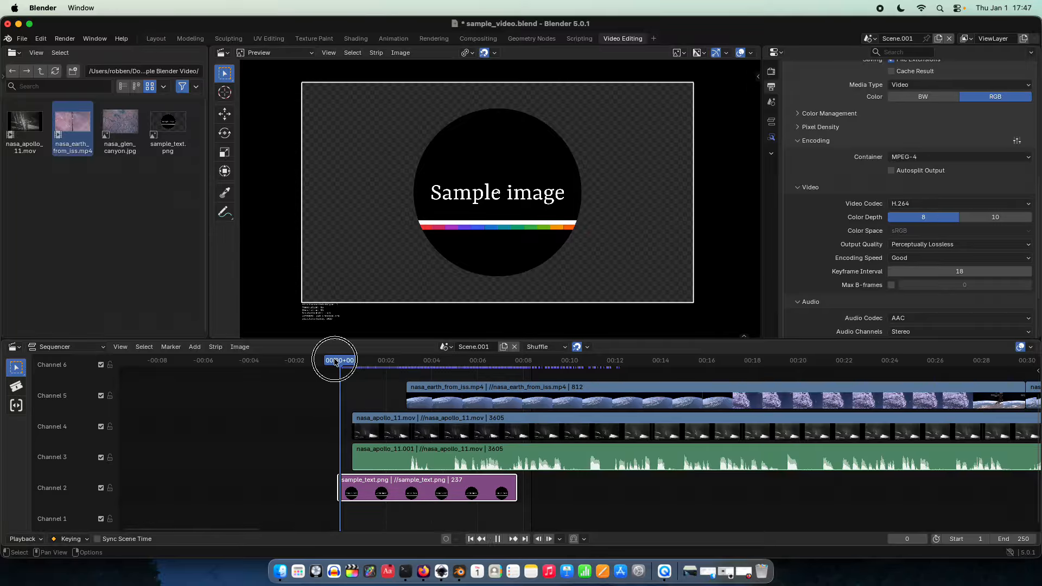
pyautogui.press('space')
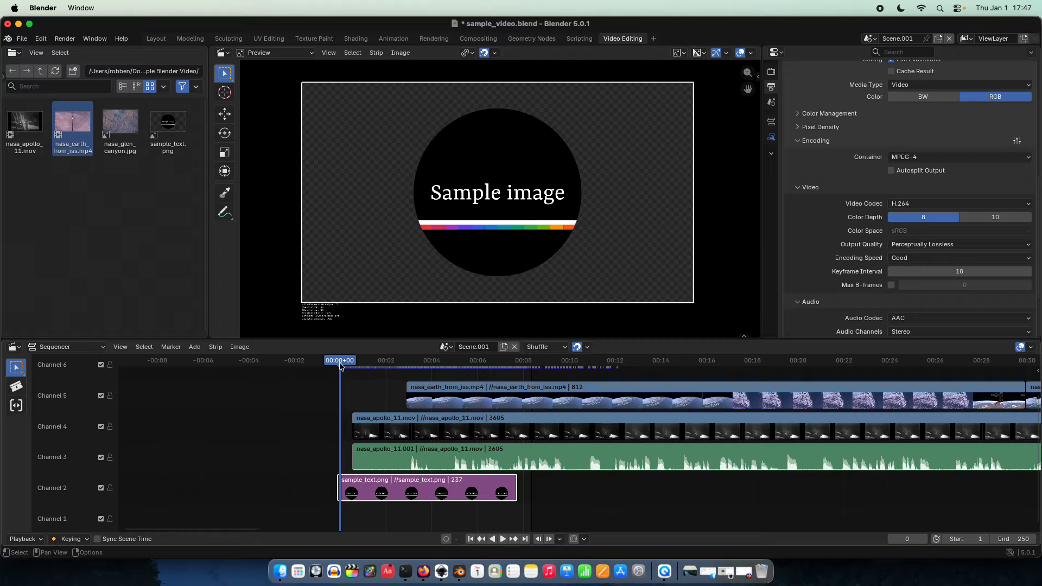
# Step: Scrub to 00:00+20, select the nasa_apollo_11.mov picture strip on channel 4, and display its strip properties from the beginning
pyautogui.moveTo(341, 363); pyautogui.dragTo(355, 365)
pyautogui.click(368, 434)
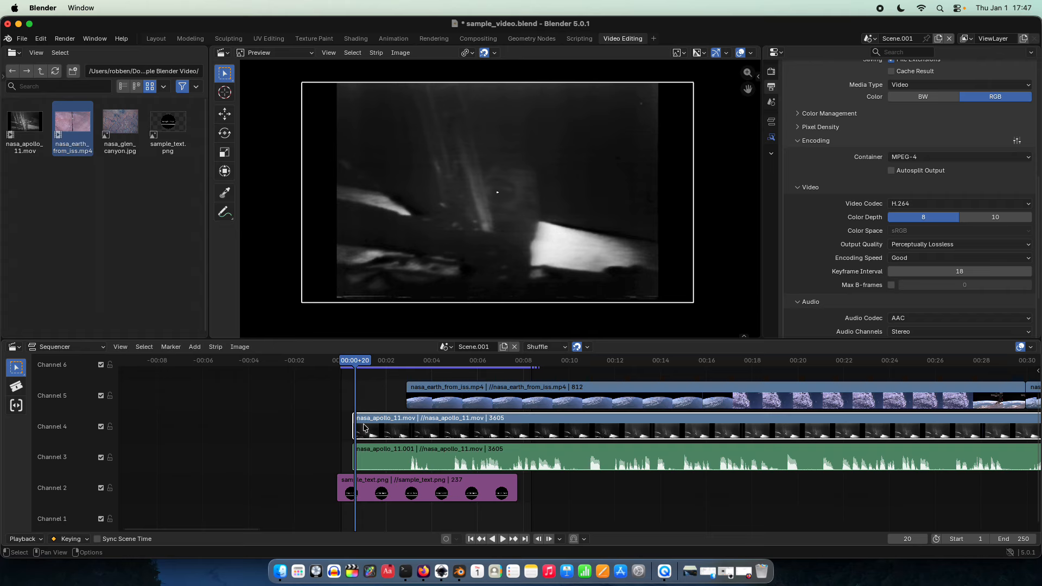
pyautogui.moveTo(364, 428); pyautogui.dragTo(364, 457, button='middle')
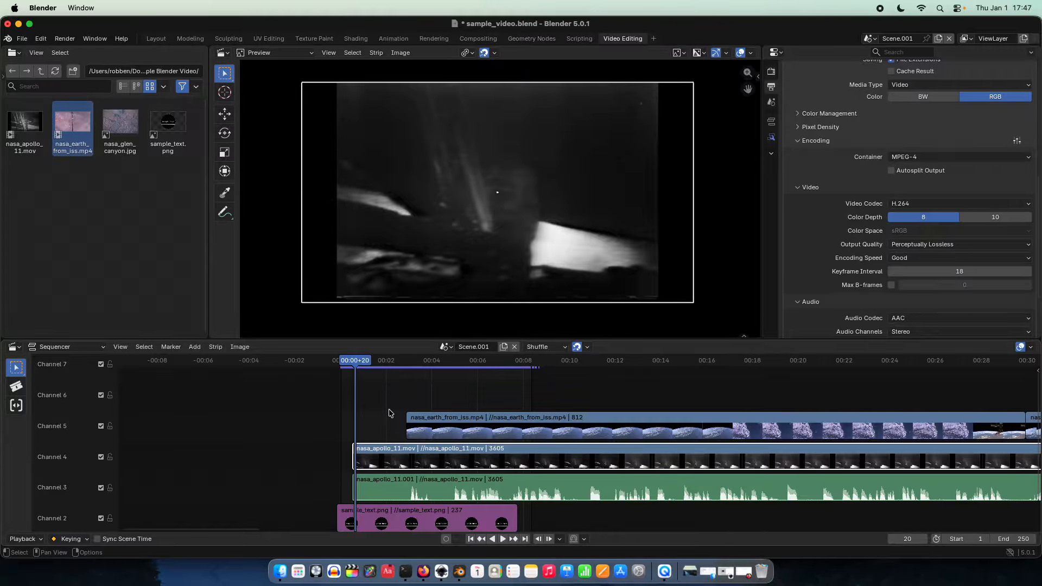
pyautogui.moveTo(389, 410); pyautogui.dragTo(400, 389, button='middle')
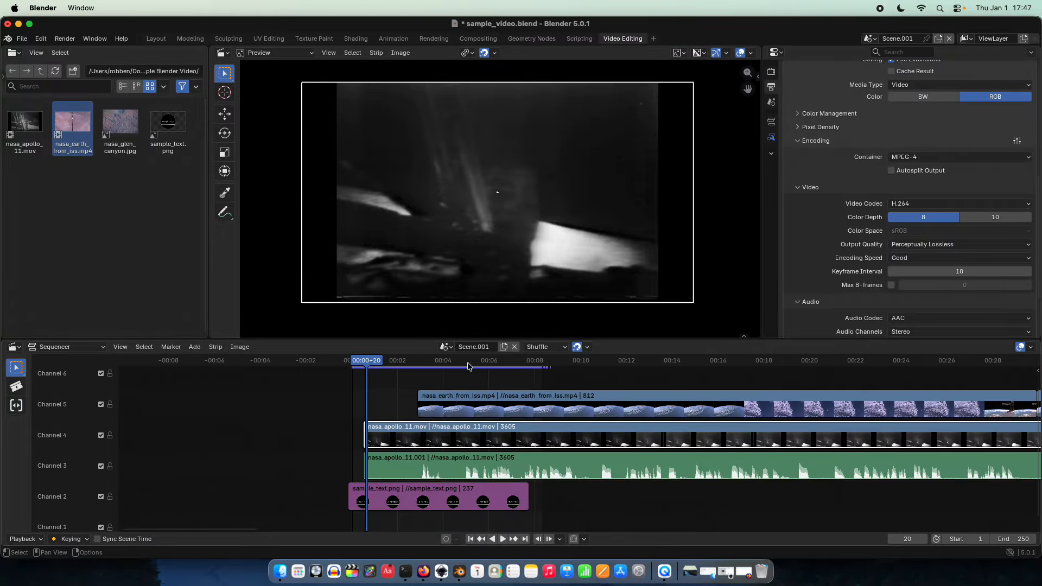
pyautogui.click(775, 123)
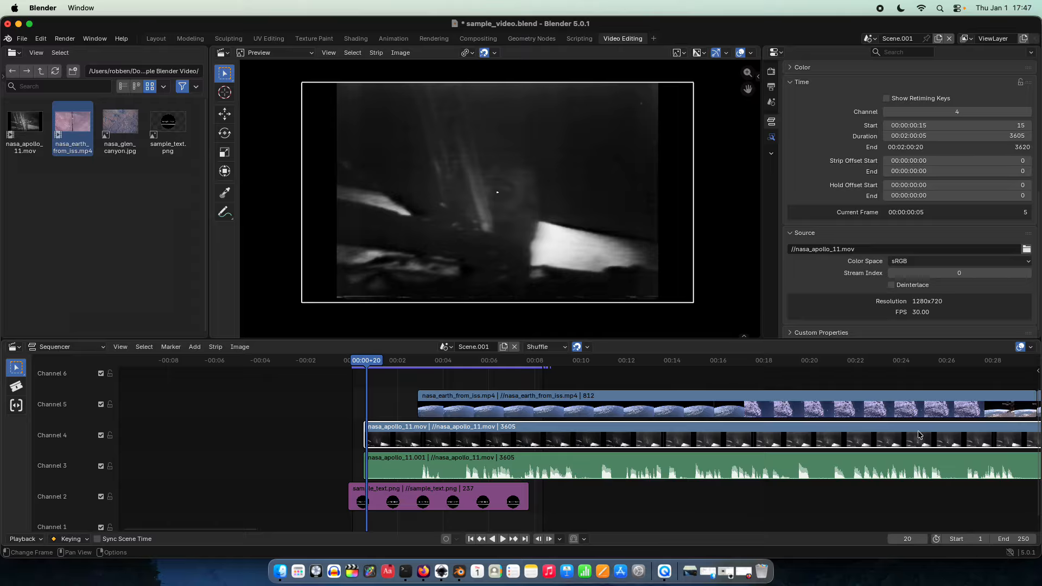
pyautogui.scroll(10, 829, 320)
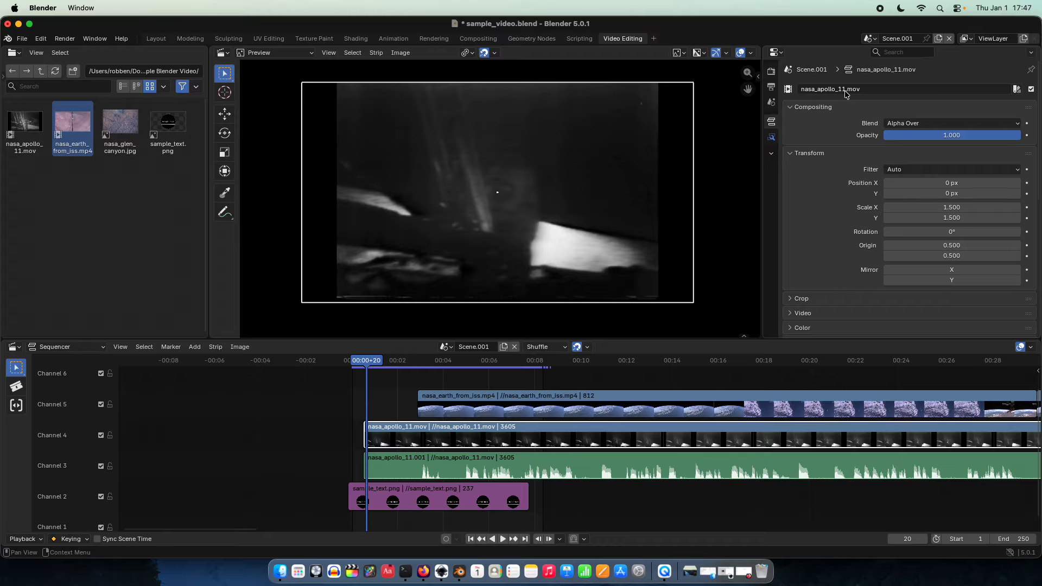
# Step: Try Screen blending and an opacity adjustment on the Apollo picture strip, restoring Alpha Over and opacity 1.000
pyautogui.click(891, 124)
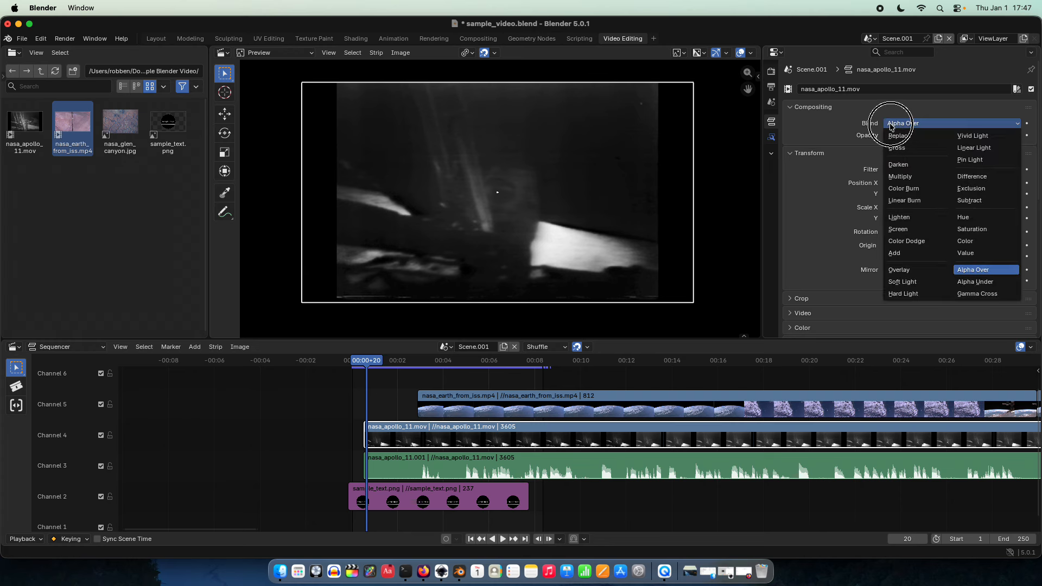
pyautogui.click(911, 232)
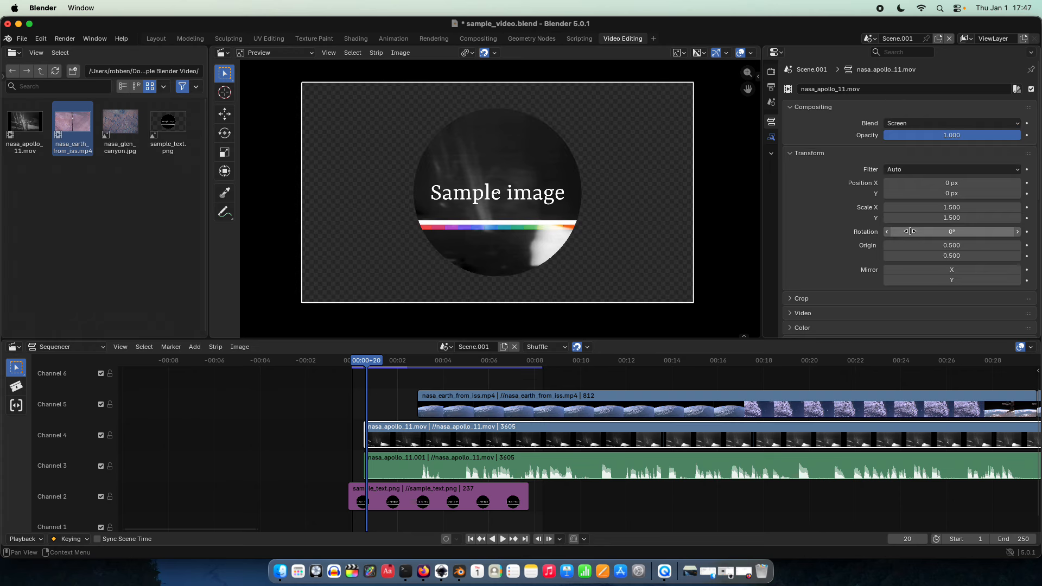
pyautogui.click(918, 125)
pyautogui.click(917, 127)
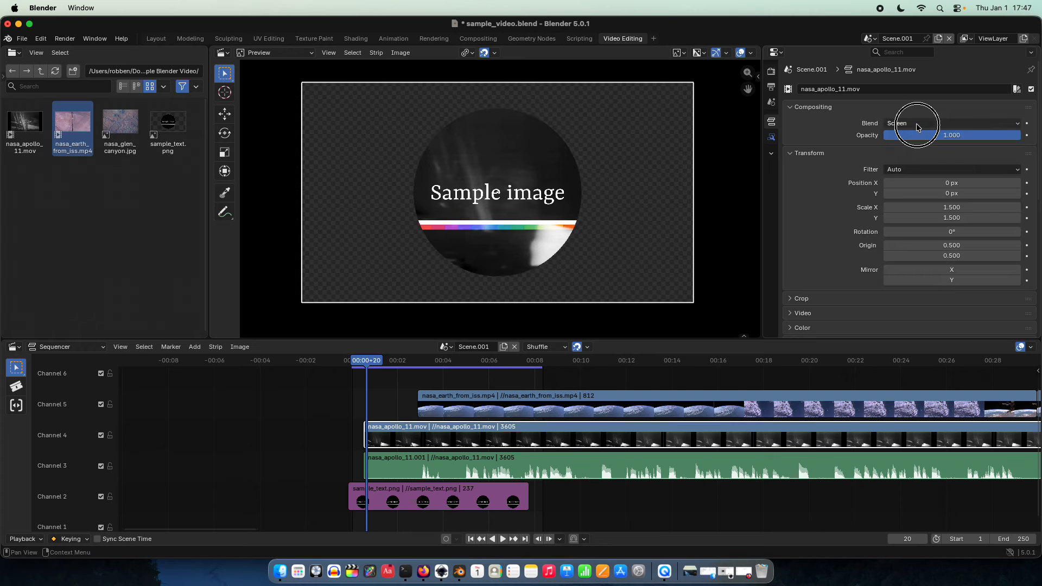
pyautogui.moveTo(952, 135); pyautogui.dragTo(977, 131)
pyautogui.click(992, 125)
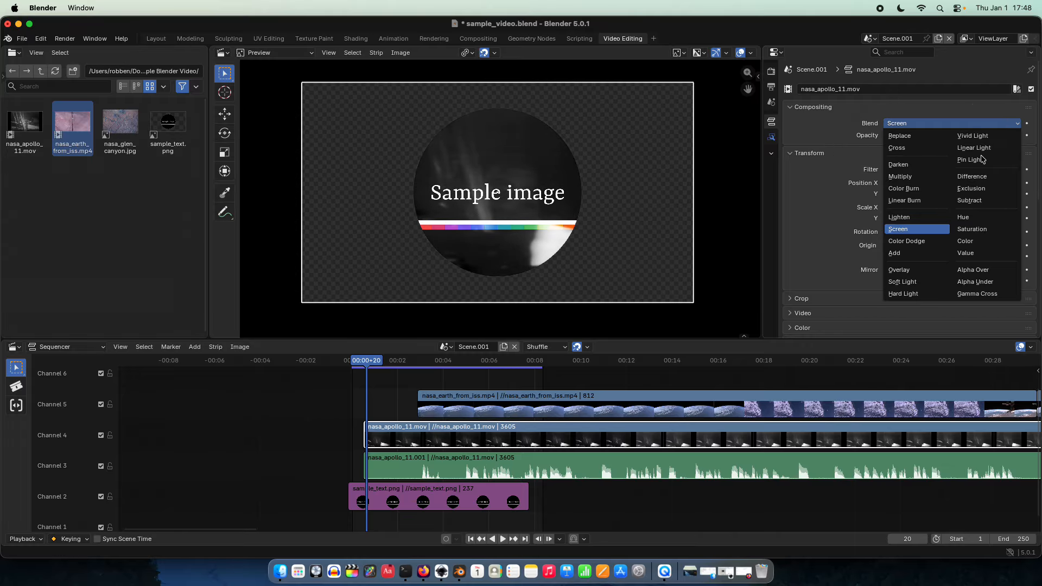
pyautogui.click(977, 271)
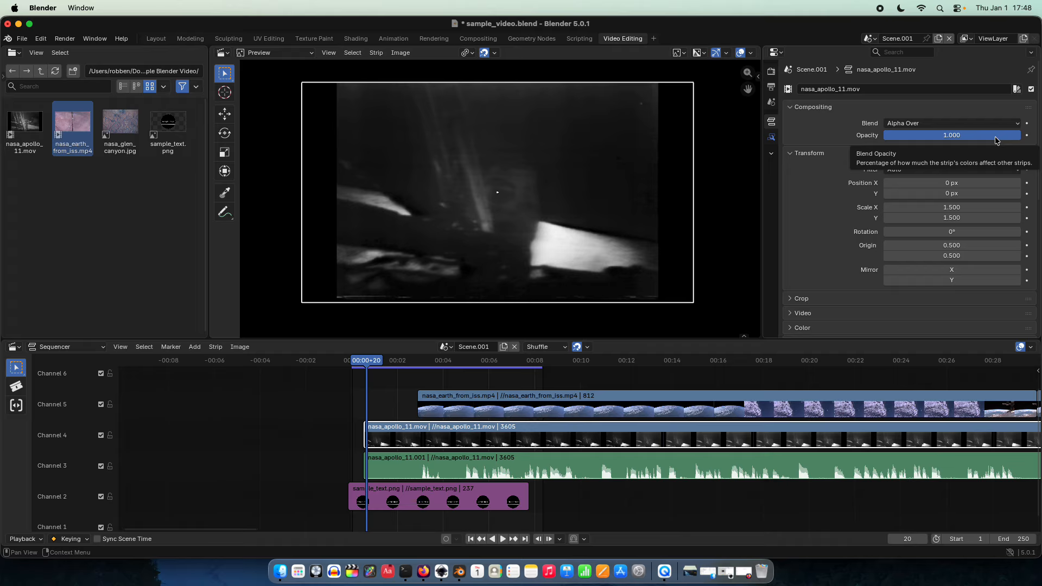
pyautogui.moveTo(997, 140); pyautogui.dragTo(1023, 138)
pyautogui.scroll(2, 687, 396)
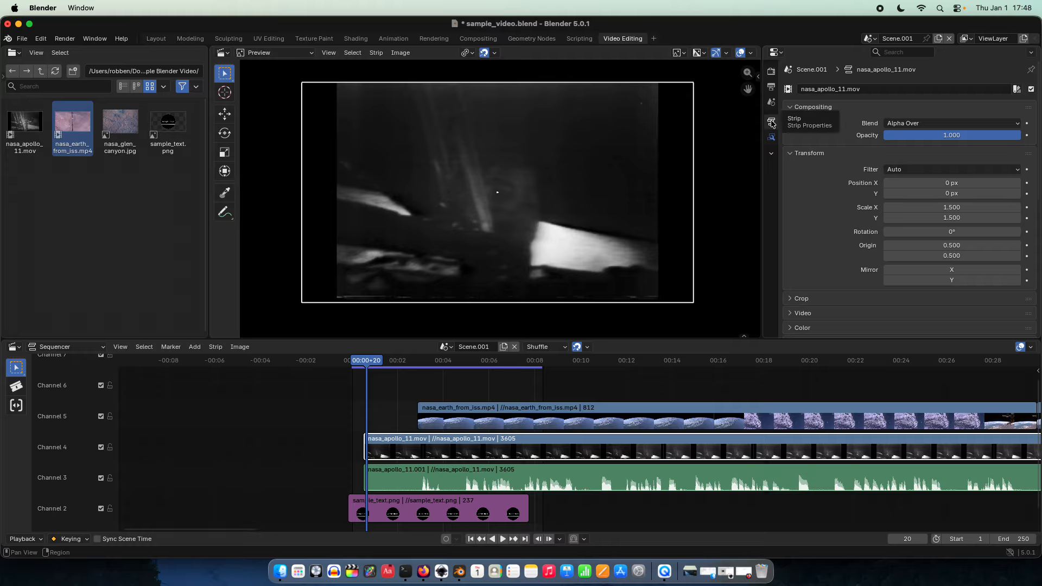
# Step: Try shifting the Apollo picture horizontally and rotating it, resetting Position X and Rotation to their defaults
pyautogui.moveTo(918, 184); pyautogui.dragTo(497, 235)
pyautogui.press('BackSpace')
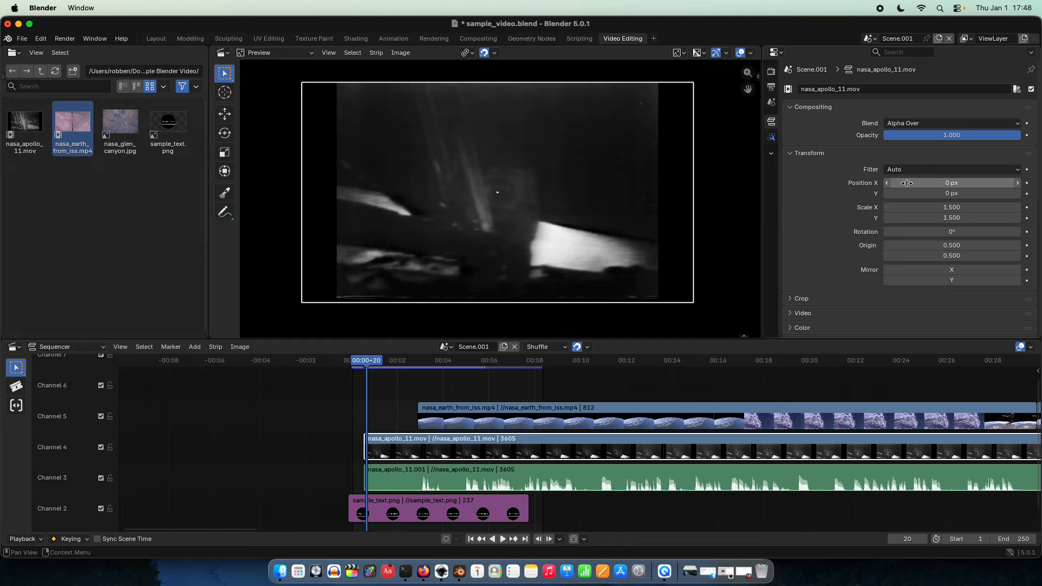
pyautogui.moveTo(934, 231); pyautogui.dragTo(163, 256)
pyautogui.press('BackSpace')
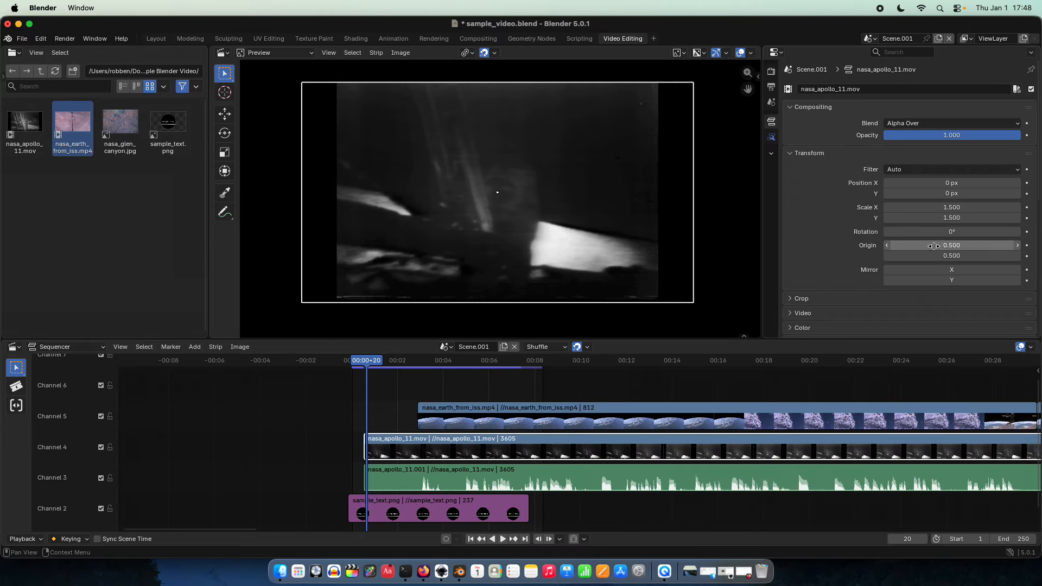
# Step: Try mirroring the Apollo picture on the X and Y axes, turning each mirror off again
pyautogui.scroll(-1, 846, 265)
pyautogui.click(946, 252)
pyautogui.click(946, 252)
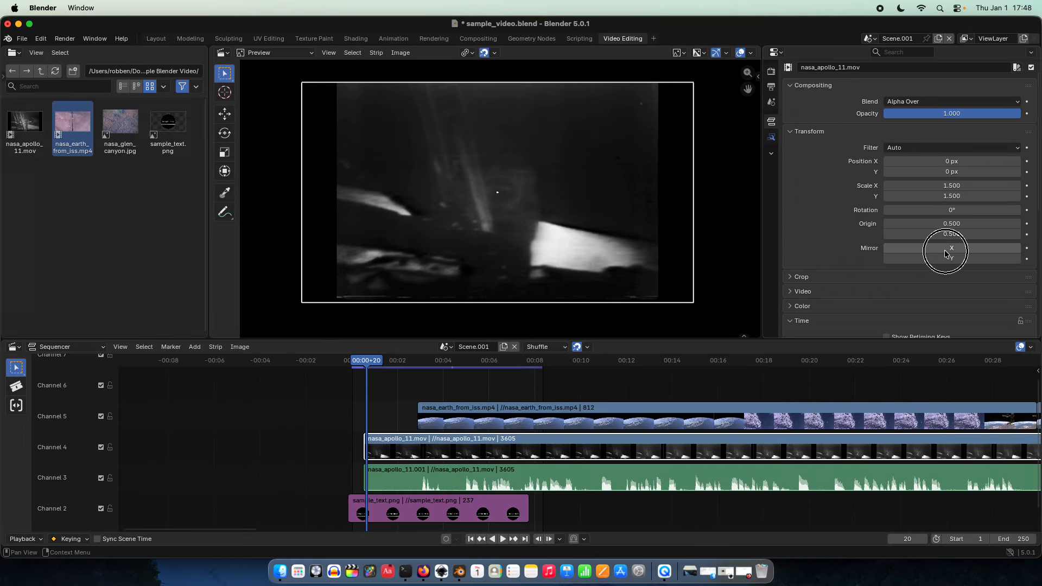
pyautogui.click(946, 260)
pyautogui.click(946, 260)
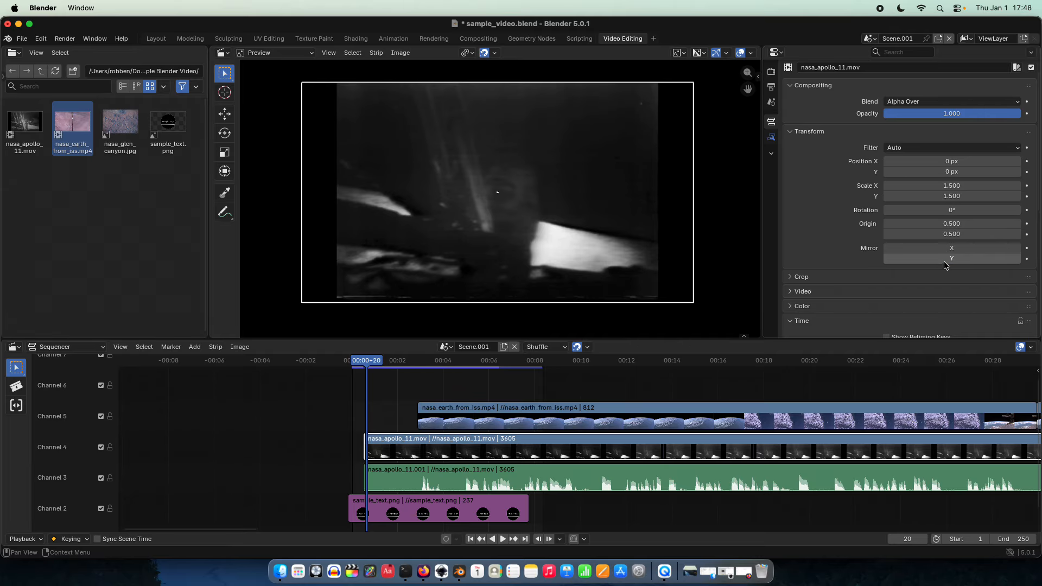
# Step: Review the Apollo picture strip's Time and Source properties and return to its compositing settings
pyautogui.scroll(-4, 808, 249)
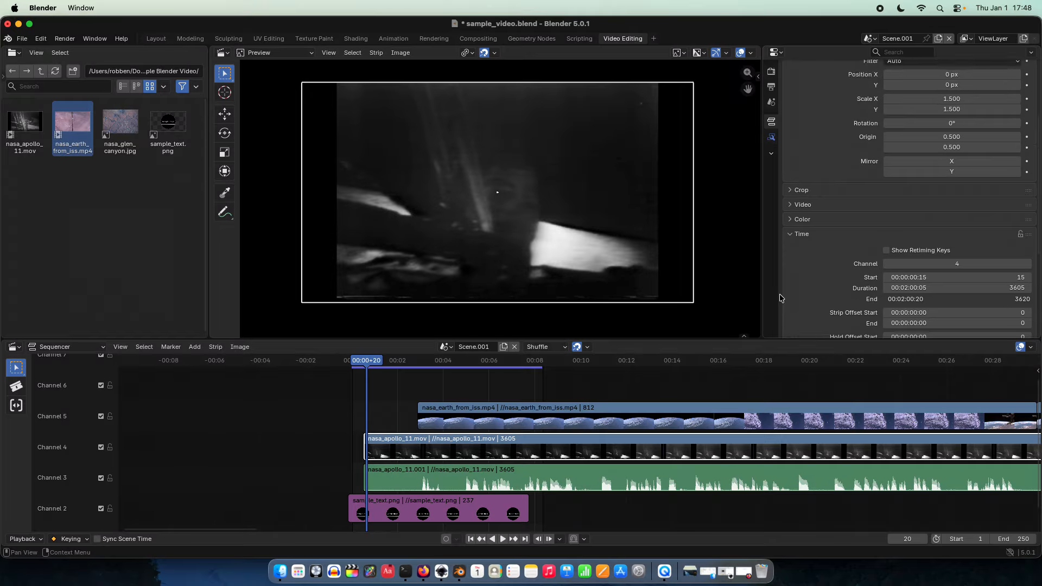
pyautogui.scroll(-6, 782, 298)
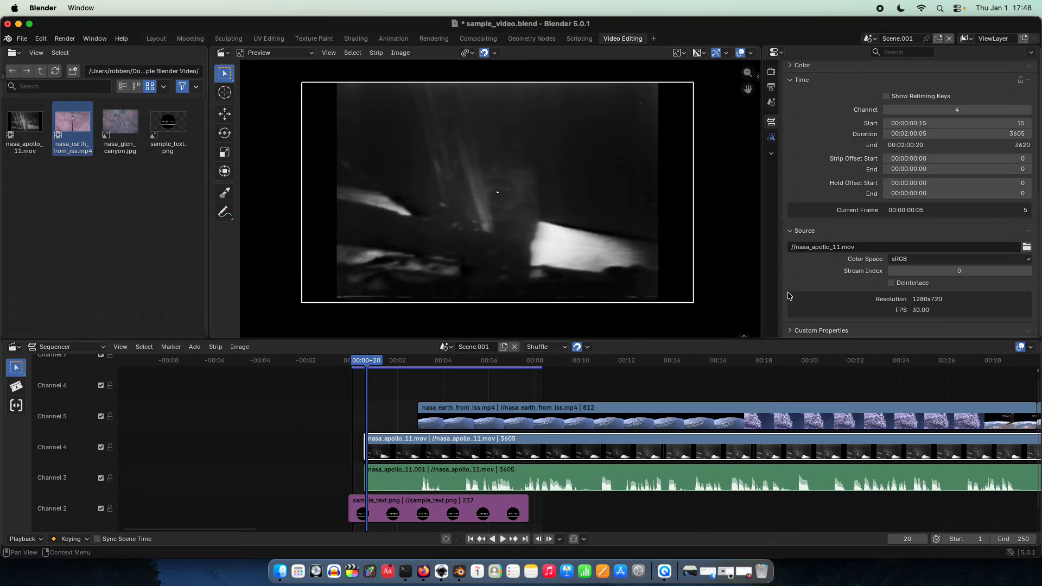
pyautogui.scroll(10, 789, 296)
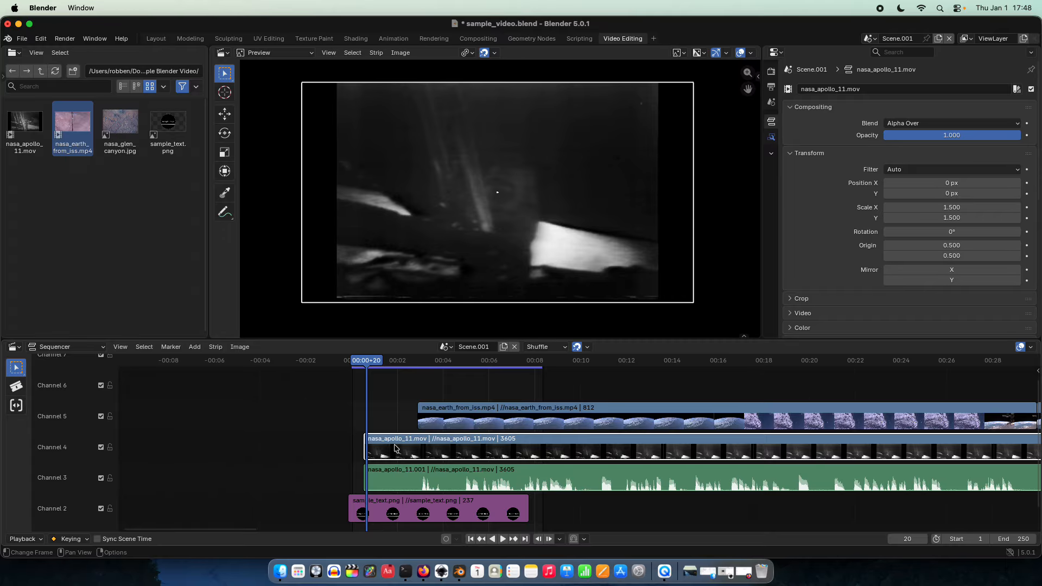
pyautogui.scroll(5, 336, 447)
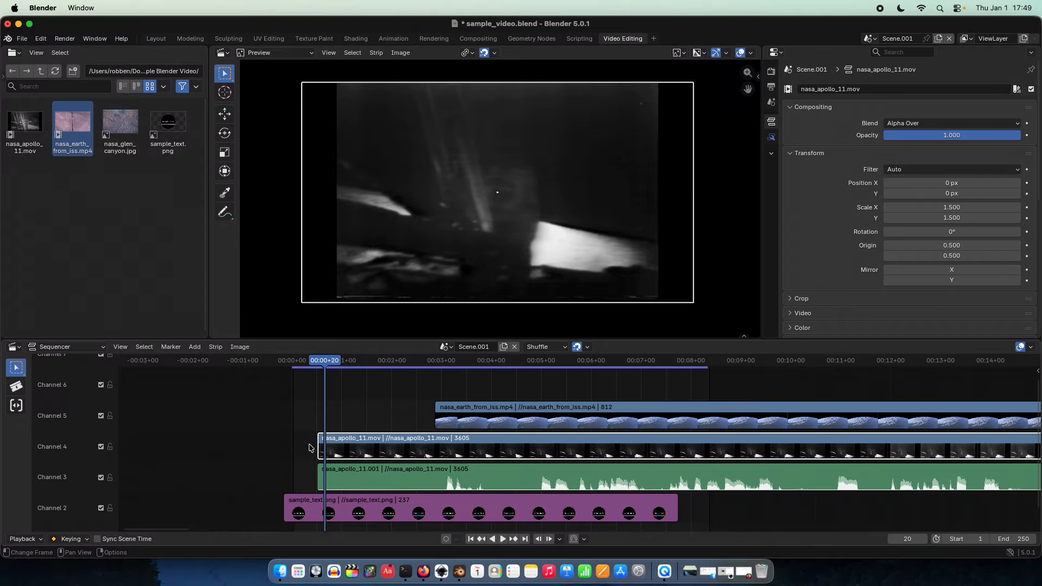
# Step: Move the sample_text.png strip up to Channel 6 so it overlays the Apollo and Earth video strips
pyautogui.moveTo(309, 446); pyautogui.dragTo(442, 442, button='middle')
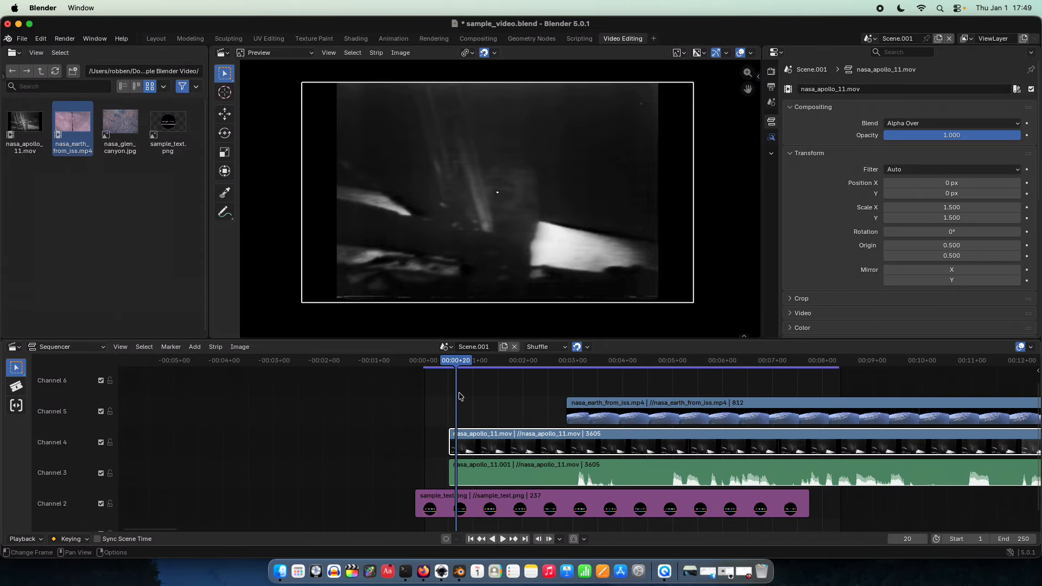
pyautogui.moveTo(462, 371); pyautogui.dragTo(444, 380)
pyautogui.click(472, 515)
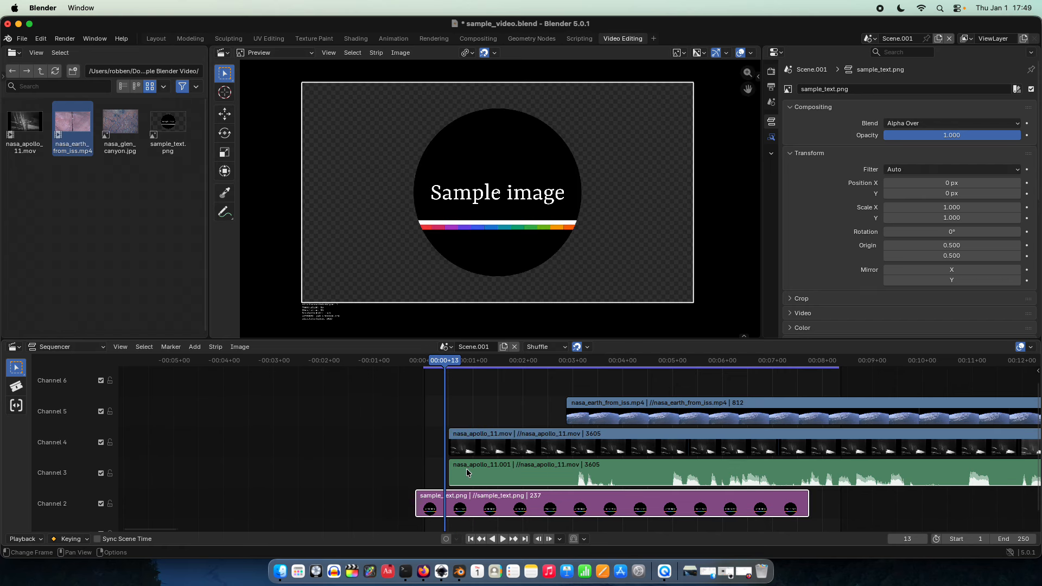
pyautogui.moveTo(481, 502); pyautogui.dragTo(465, 371)
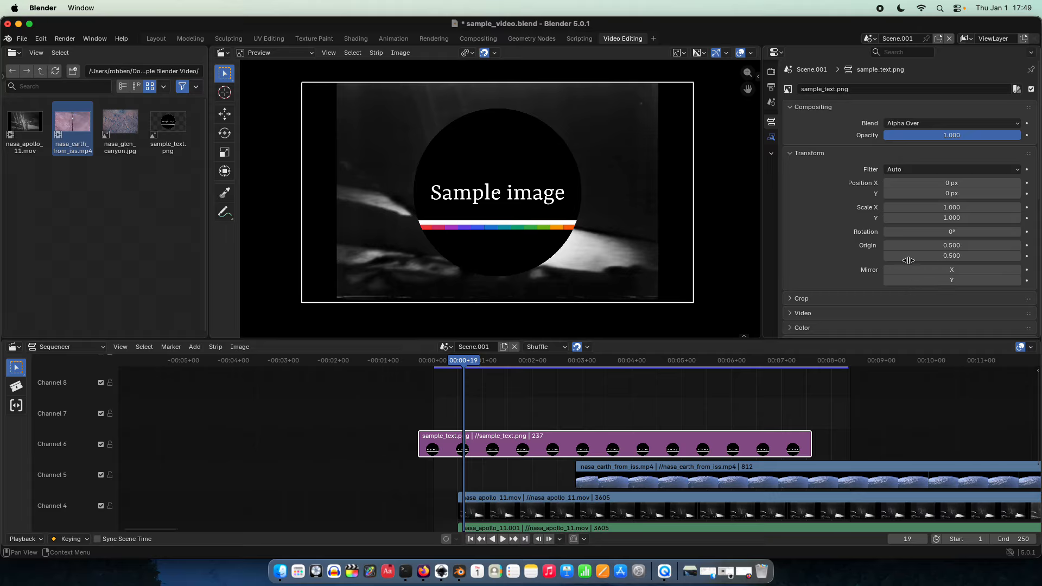
# Step: Keyframe the sample_text.png strip's Position X at 0 px on frames 19 and 34
pyautogui.rightClick(910, 184)
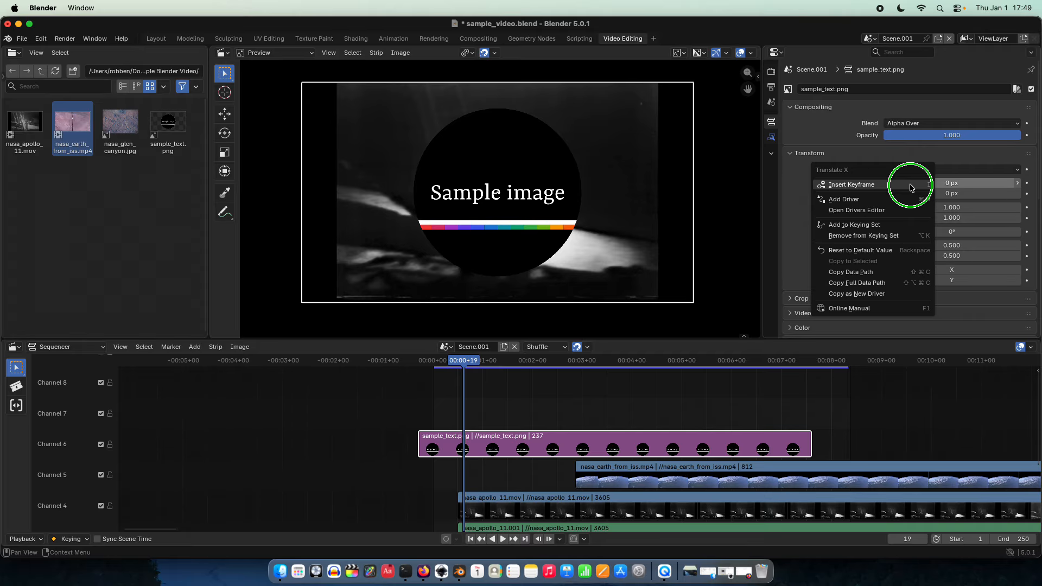
pyautogui.click(846, 186)
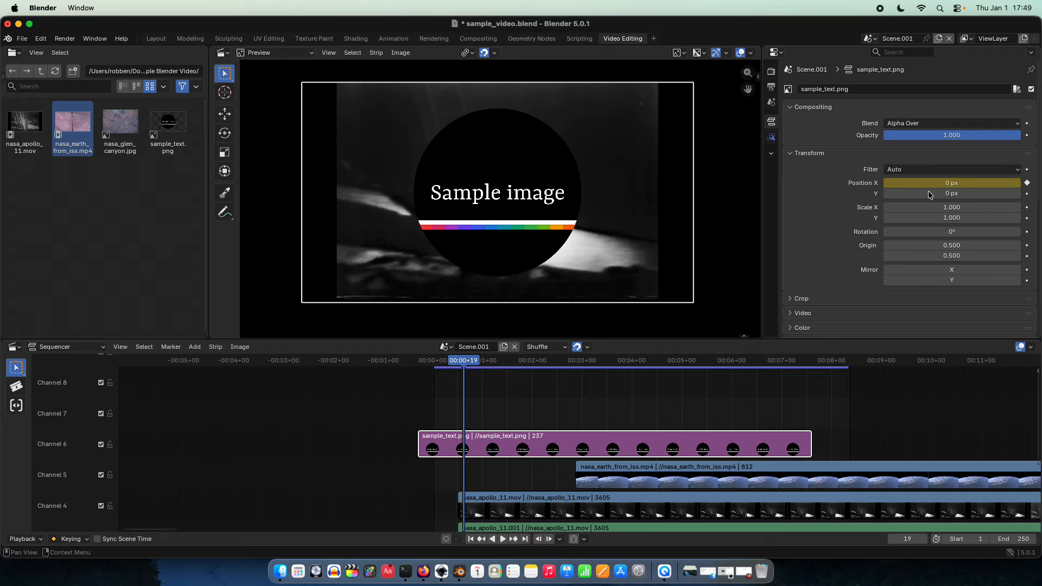
pyautogui.moveTo(463, 362); pyautogui.dragTo(489, 368)
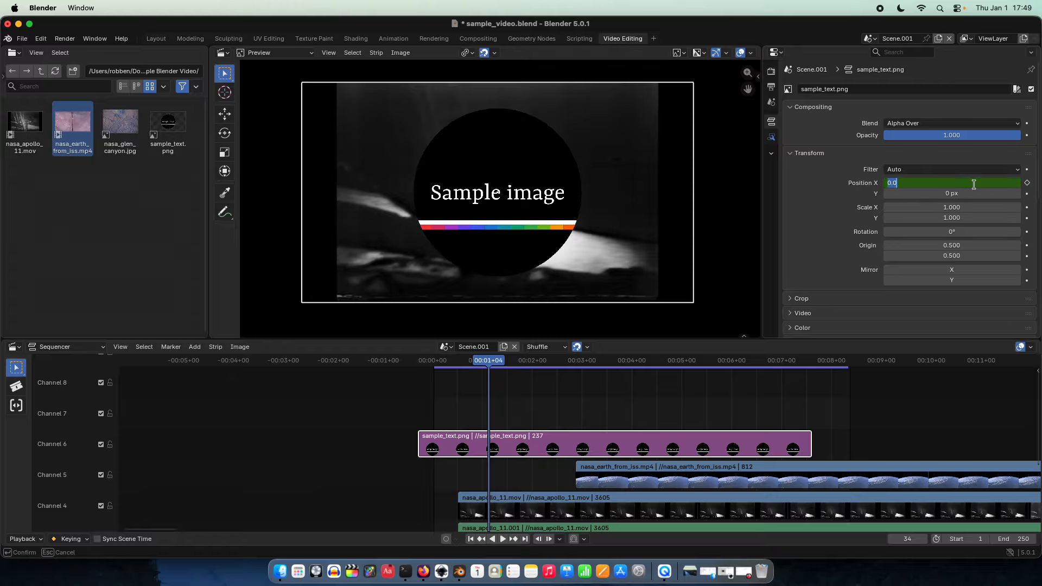
pyautogui.click(955, 186)
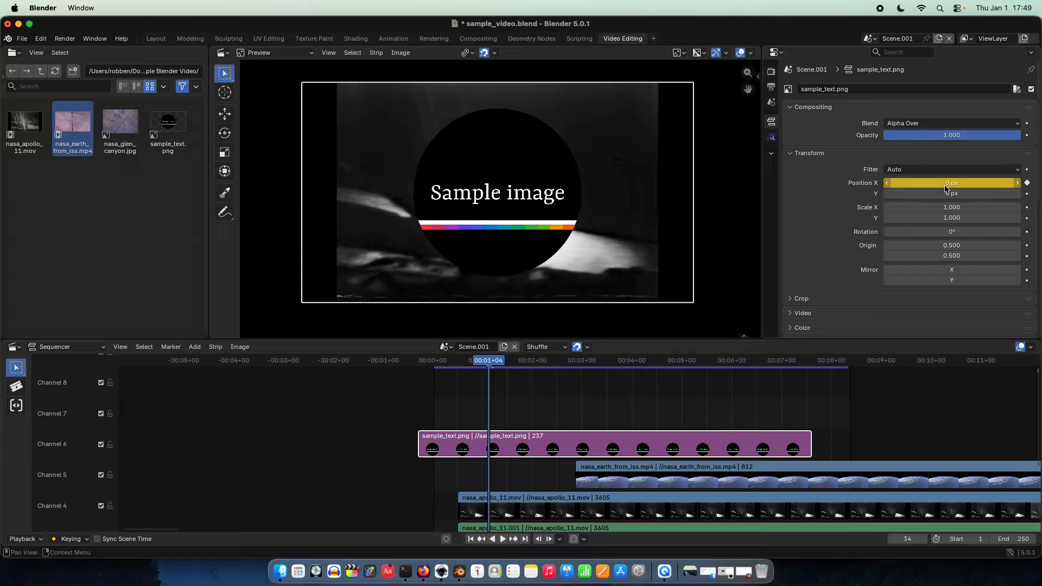
# Step: Step back frame by frame from the second Position X keyframe to frame 19
pyautogui.press('Left')
pyautogui.press('Left')
pyautogui.press('Left')
pyautogui.press('Left')
pyautogui.press('Left')
pyautogui.press('Left')
pyautogui.press('Left')
pyautogui.press('Left')
pyautogui.press('Left')
pyautogui.press('Left')
pyautogui.press('Left')
pyautogui.press('Left')
pyautogui.press('Left')
pyautogui.press('Left')
pyautogui.press('Left')
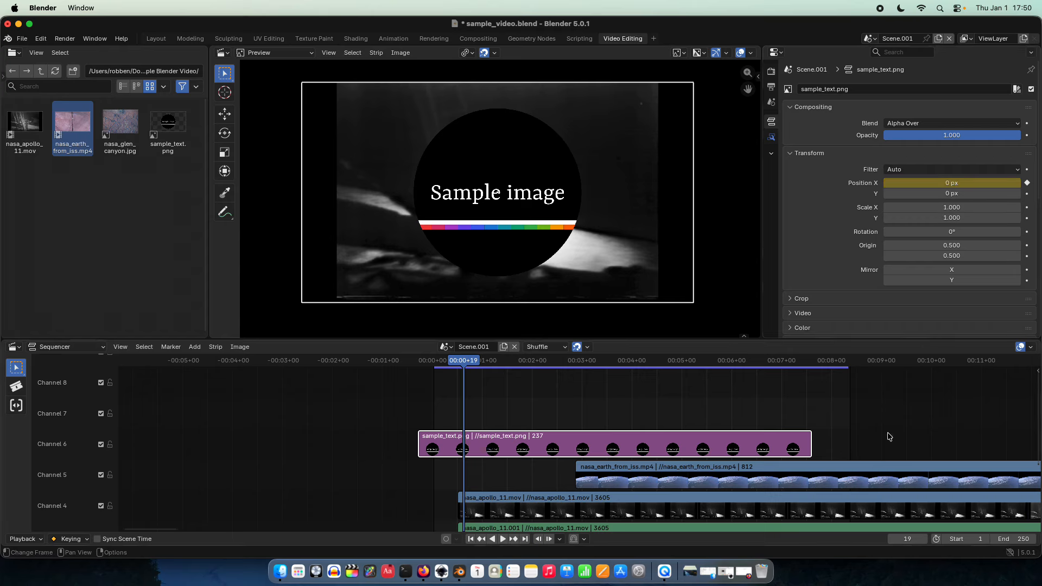
# Step: Jump back and forth between the Position X keyframes on frames 34 and 19, ending on frame 19
pyautogui.press('Up')
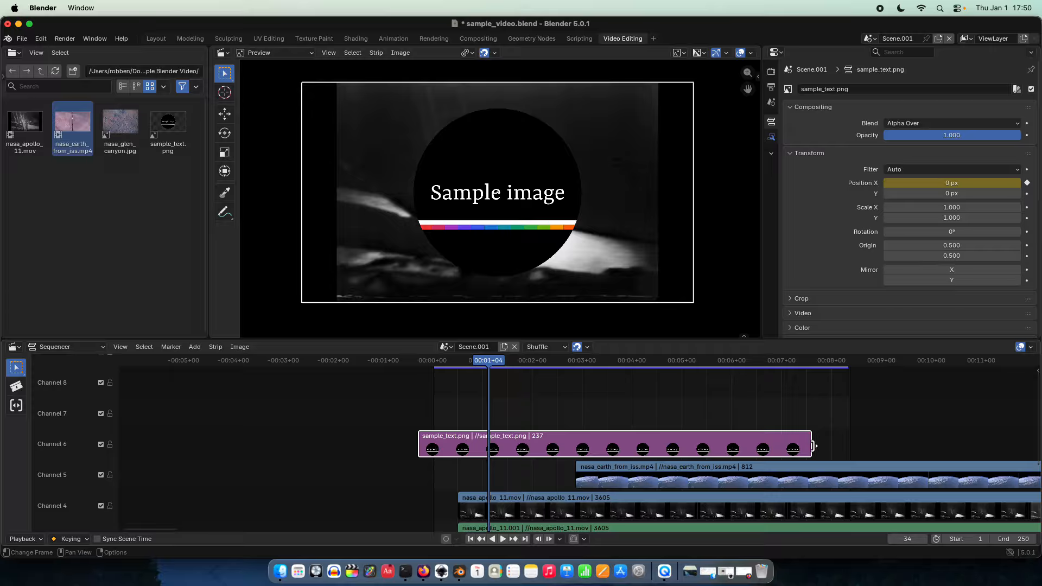
pyautogui.press('Down')
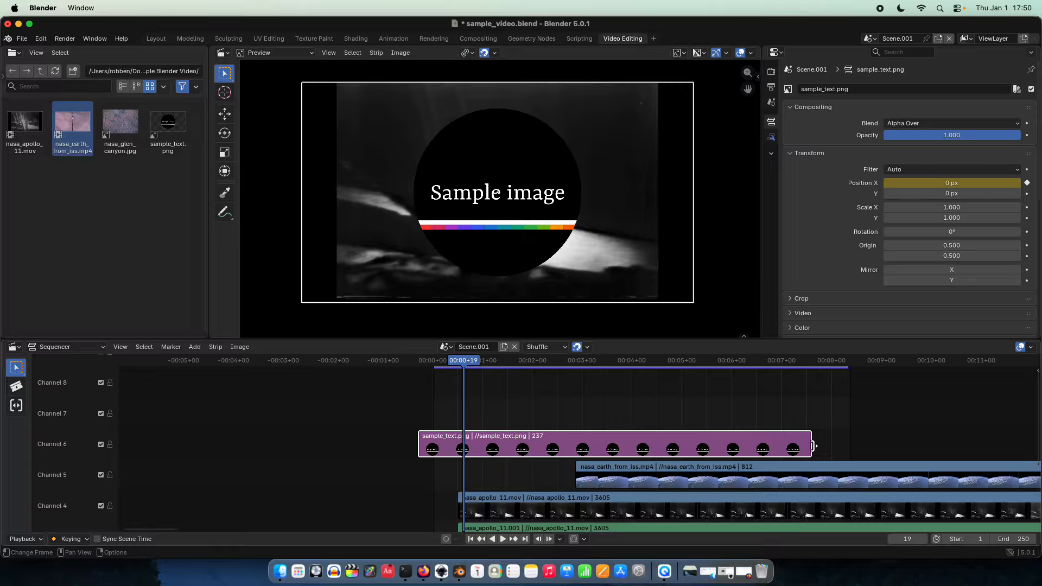
pyautogui.press('Up')
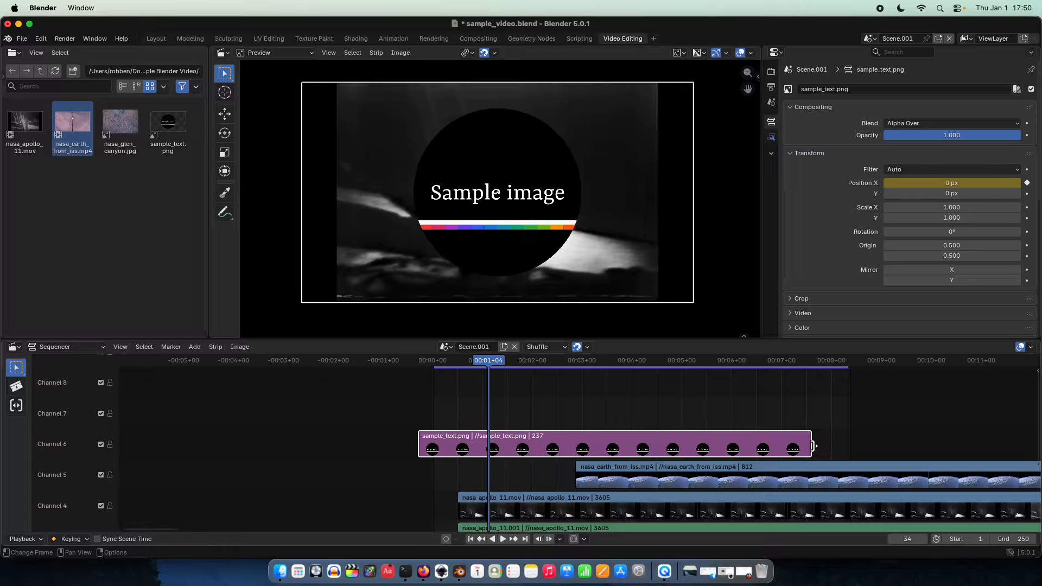
pyautogui.press('Down')
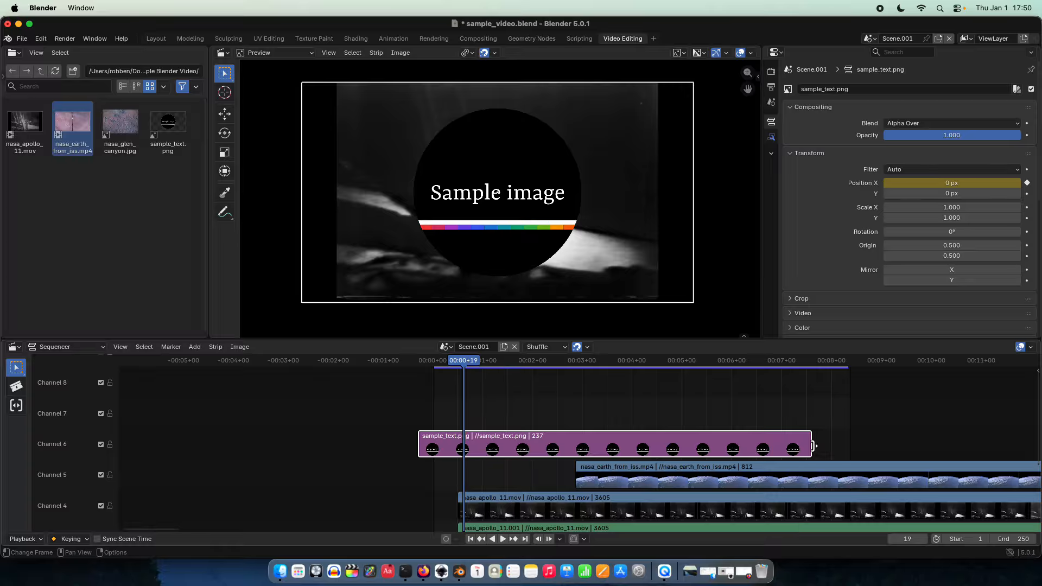
pyautogui.press('Up')
pyautogui.press('Down')
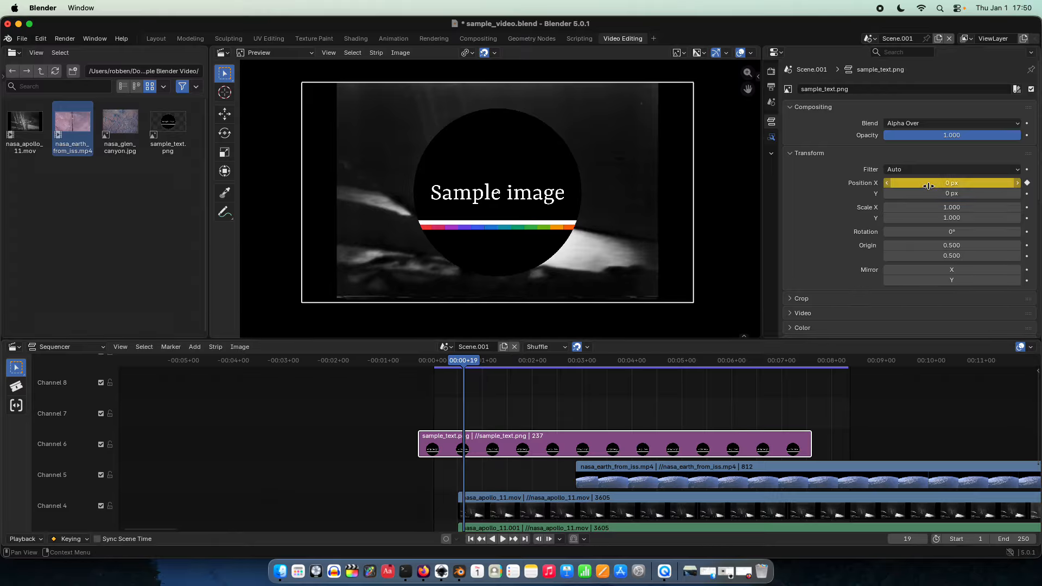
# Step: Set the sample_text.png strip's Position X to about -1696 px on frame 19, replace its keyframe, and scrub through the slide-in
pyautogui.moveTo(929, 185); pyautogui.dragTo(113, 130)
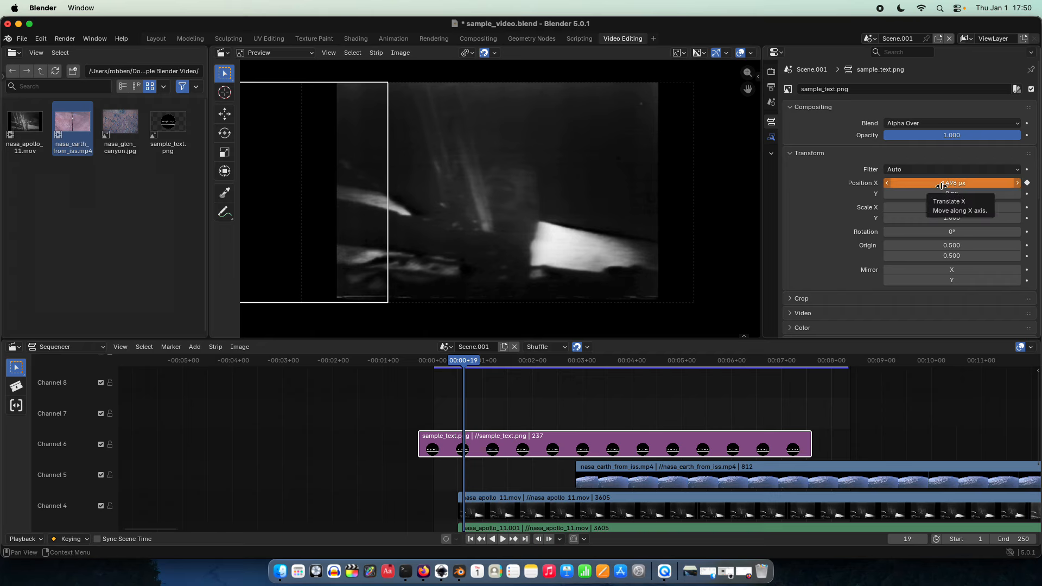
pyautogui.moveTo(943, 183); pyautogui.dragTo(832, 191)
pyautogui.scroll(-2, 679, 179)
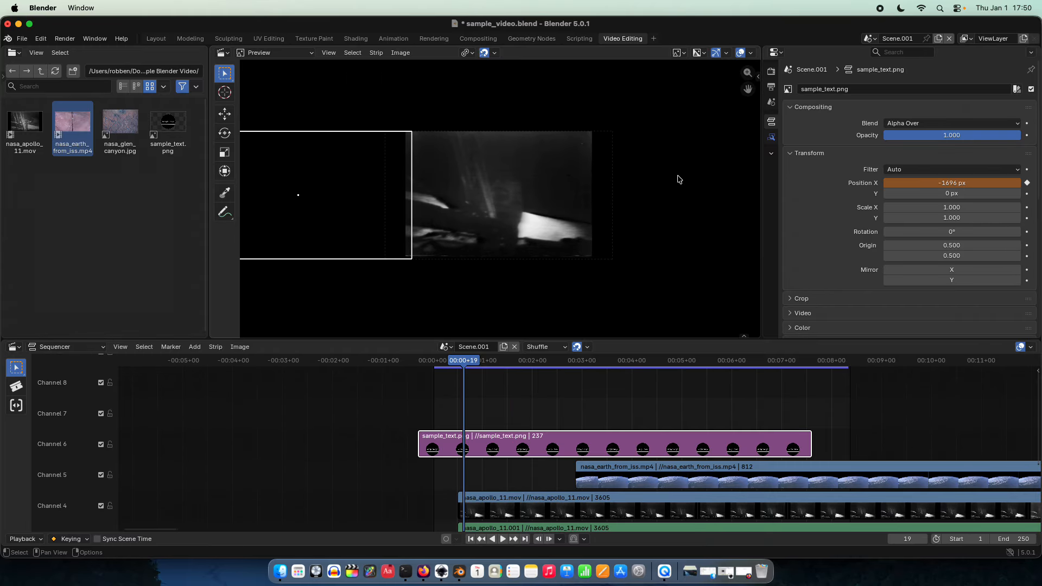
pyautogui.rightClick(933, 184)
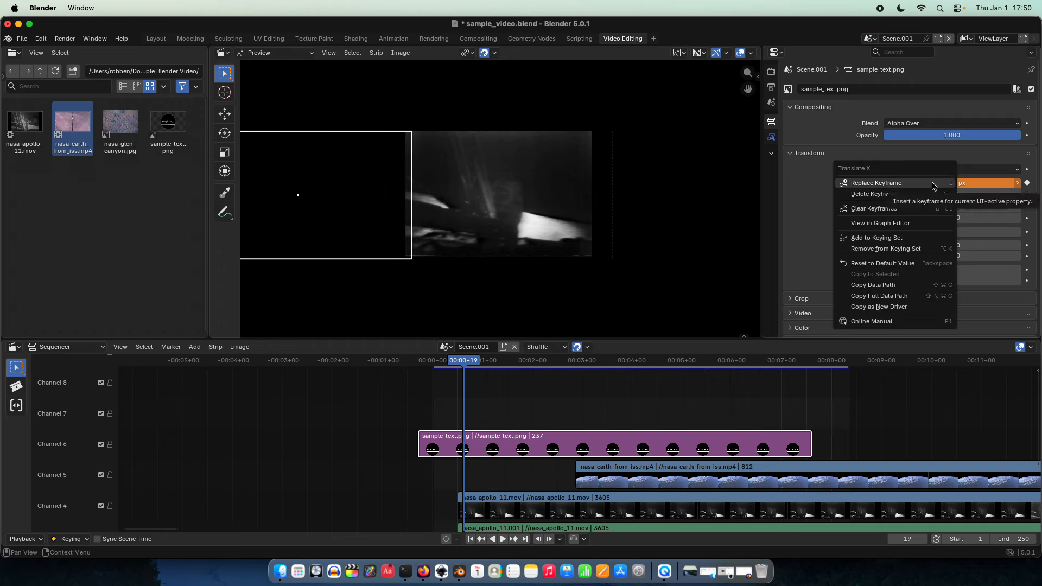
pyautogui.click(877, 183)
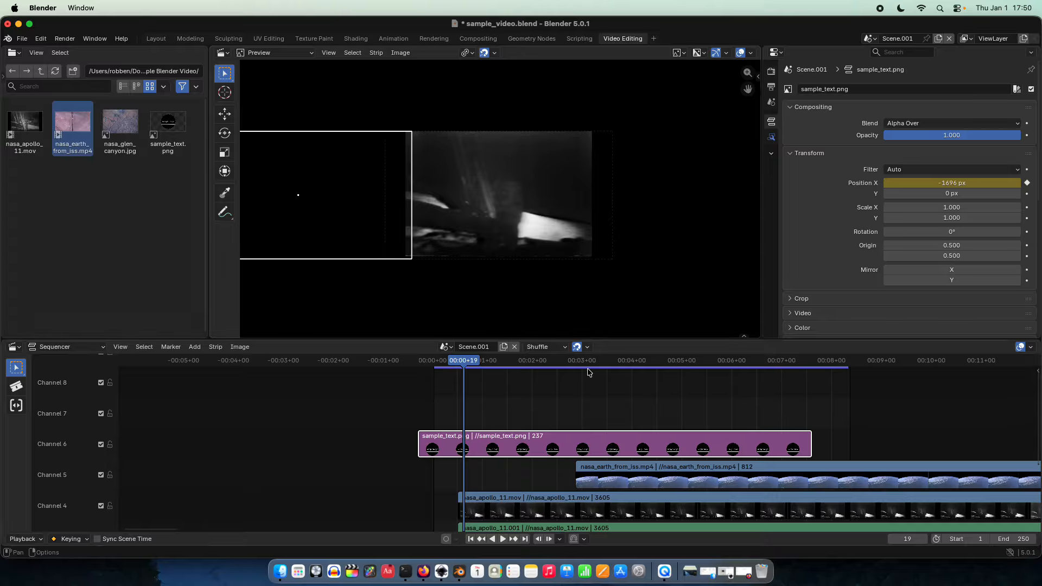
pyautogui.moveTo(463, 363); pyautogui.dragTo(494, 368)
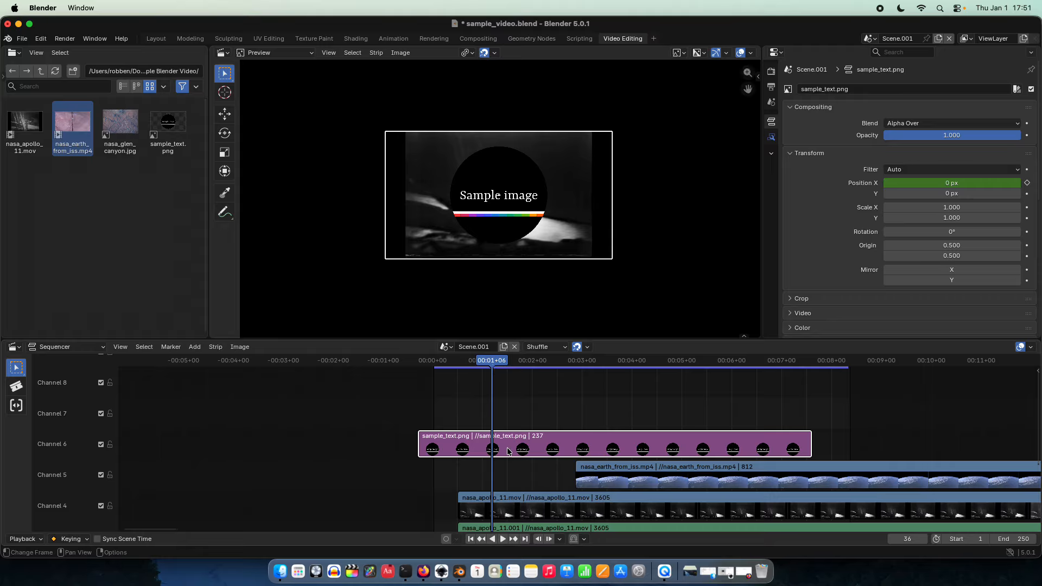
# Step: Set the sample_text.png strip's Scale X and Y to 0.1 on frame 19 and keyframe both values
pyautogui.press('Down')
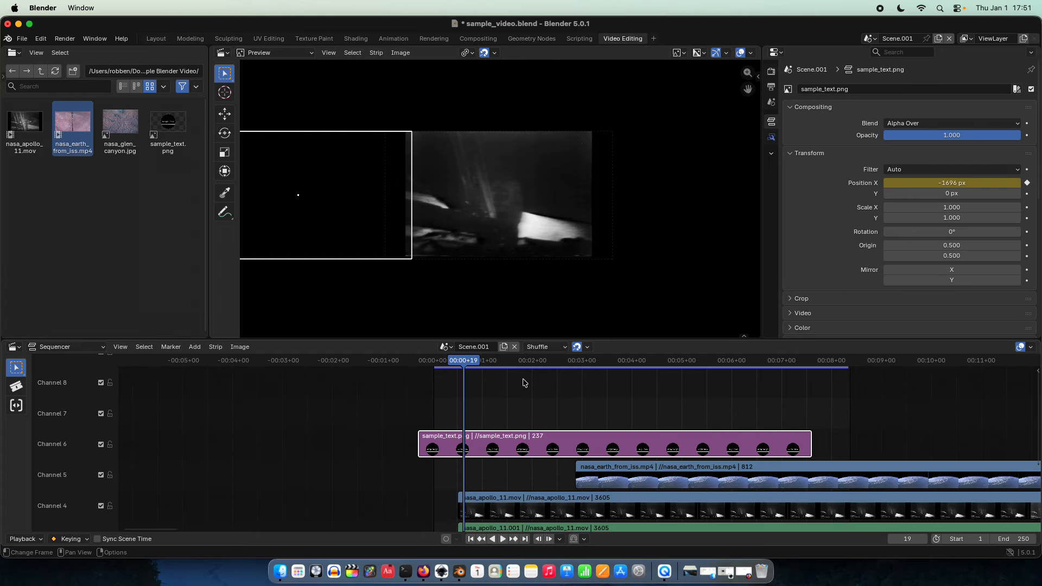
pyautogui.click(941, 205)
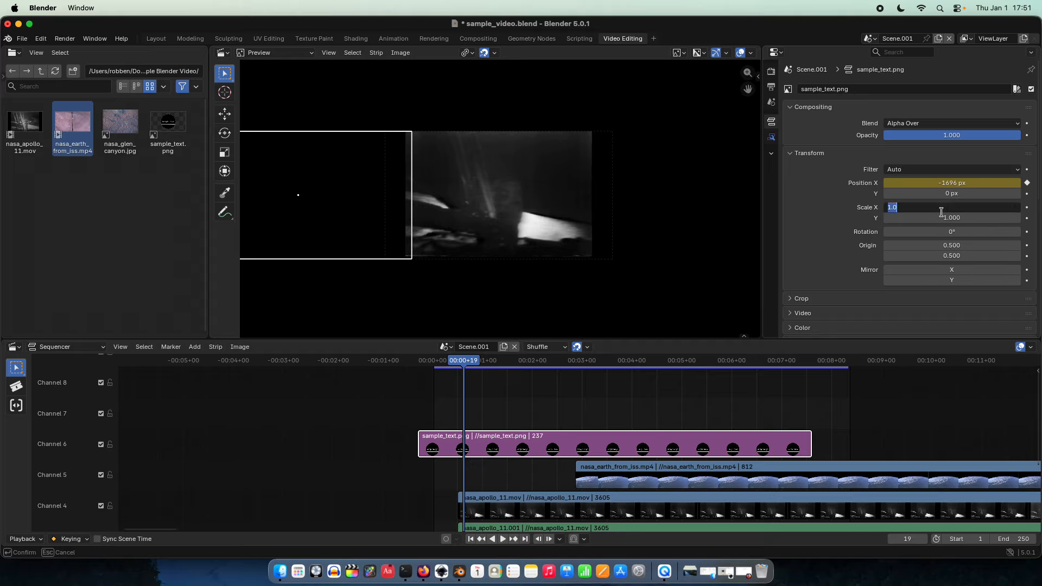
pyautogui.write('0.1')
pyautogui.press('Return')
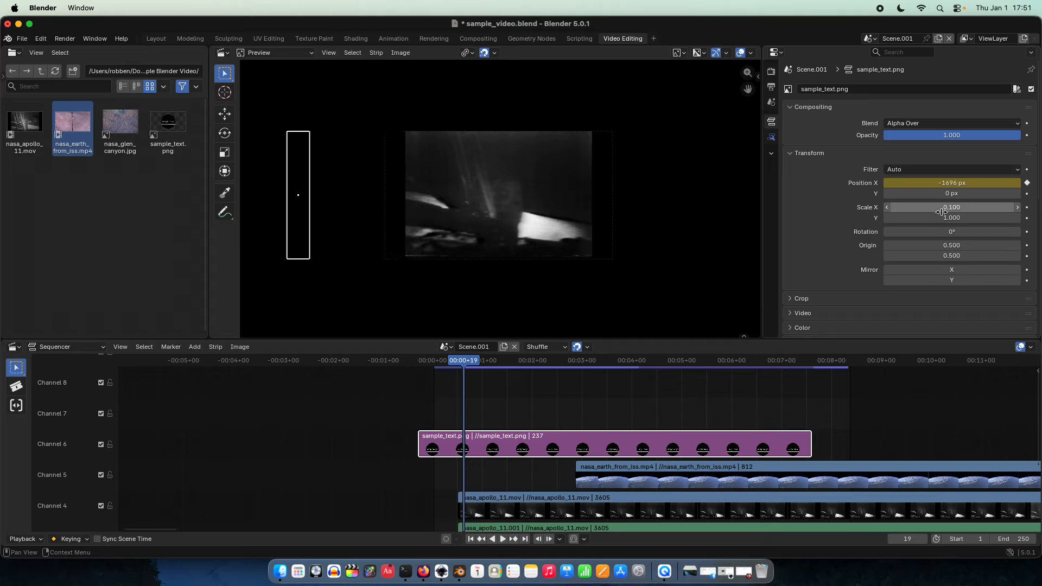
pyautogui.click(937, 216)
pyautogui.write('0.1')
pyautogui.press('Return')
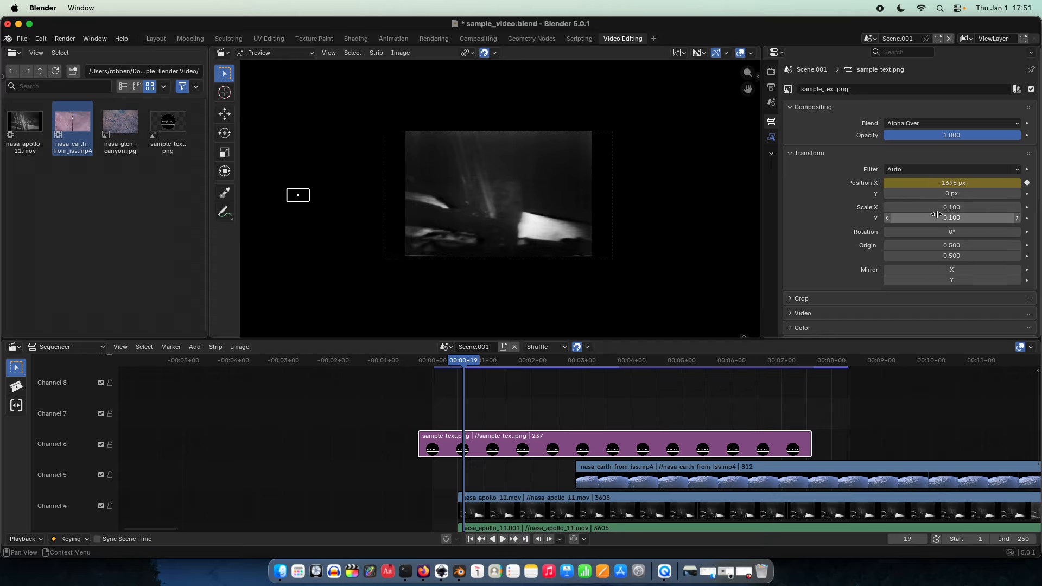
pyautogui.rightClick(936, 216)
pyautogui.click(936, 217)
pyautogui.rightClick(936, 213)
pyautogui.click(936, 214)
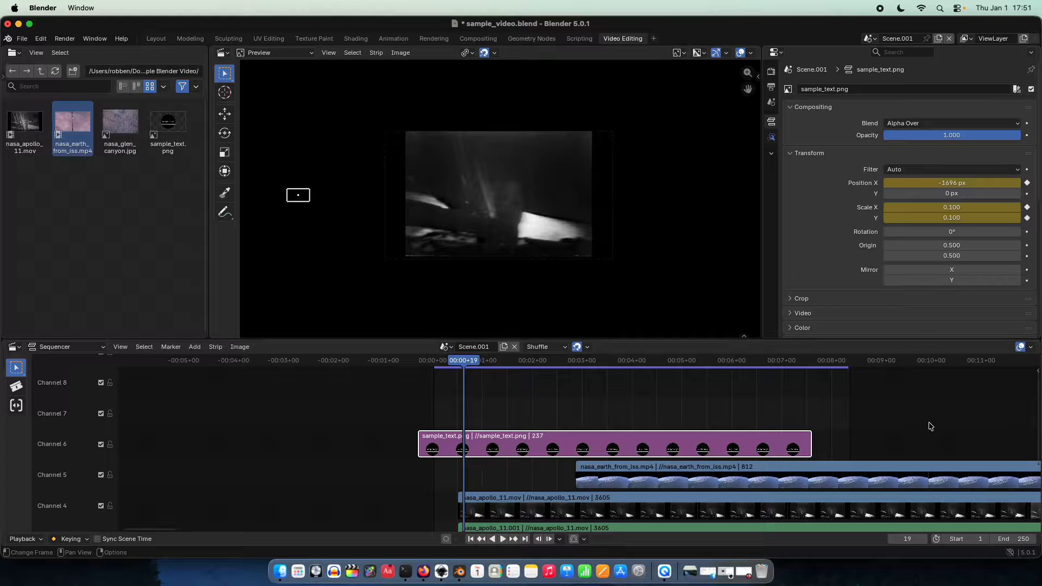
# Step: Set the sample_text.png strip's Scale X and Y to 1 on frame 34 and keyframe both values
pyautogui.press('Up')
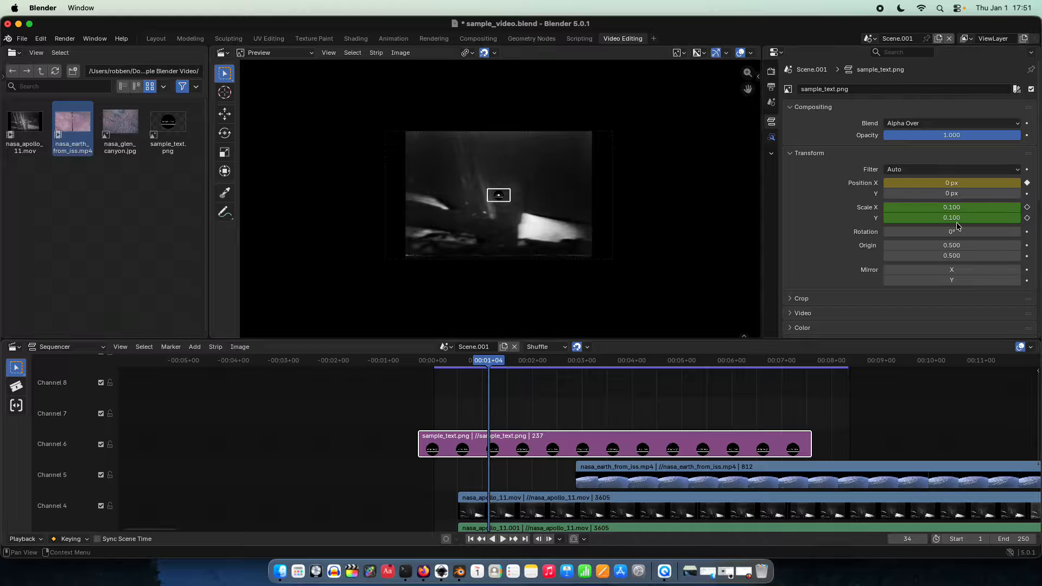
pyautogui.click(953, 203)
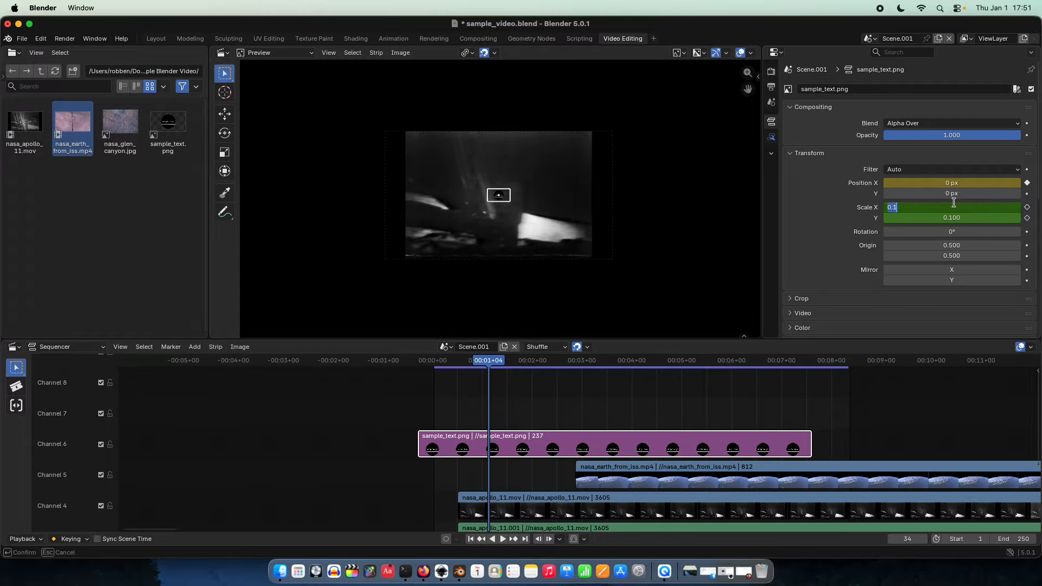
pyautogui.write('1')
pyautogui.press('Return')
pyautogui.click(932, 218)
pyautogui.write('1')
pyautogui.press('Return')
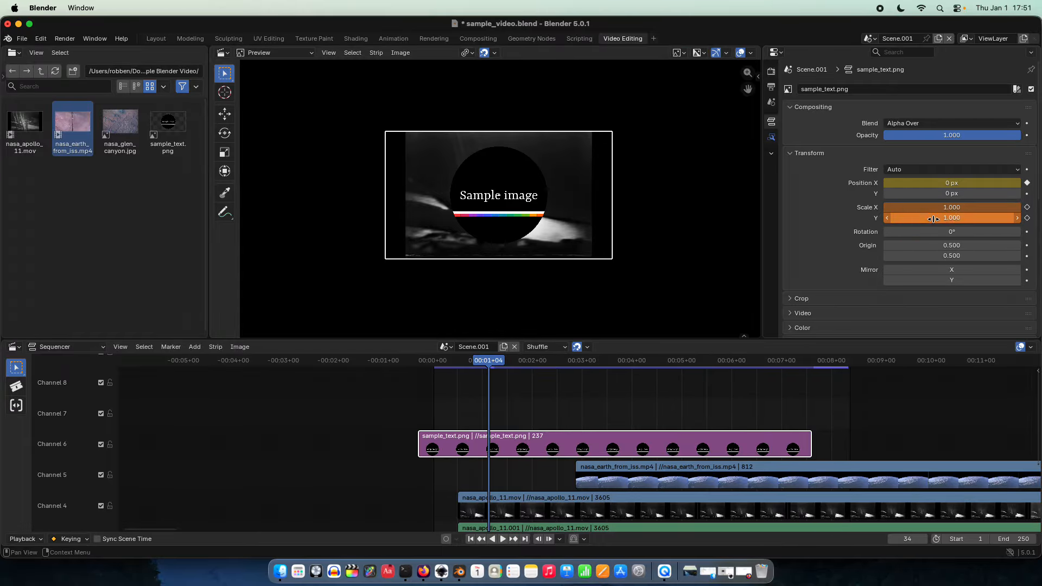
pyautogui.rightClick(928, 209)
pyautogui.click(932, 205)
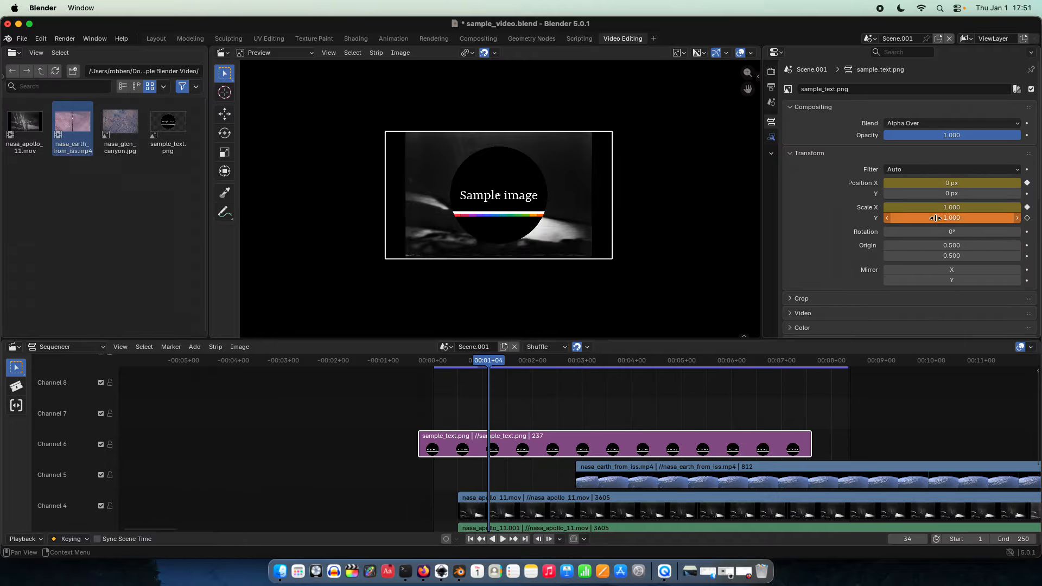
pyautogui.rightClick(933, 219)
pyautogui.click(932, 220)
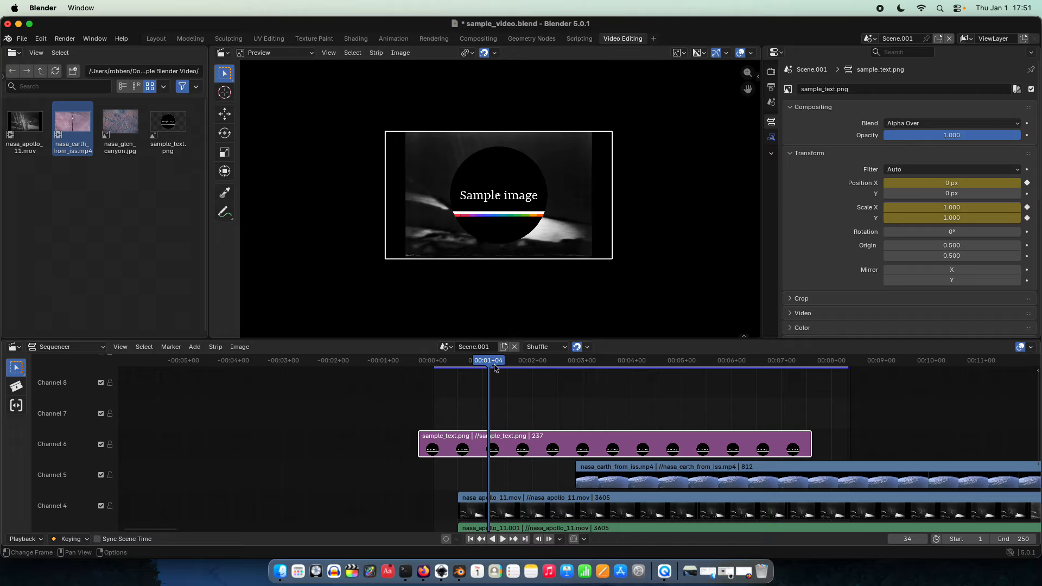
# Step: Play the sample_text.png slide-and-grow animation from frame 2, then return the playhead to frame 38
pyautogui.moveTo(495, 368); pyautogui.dragTo(436, 371)
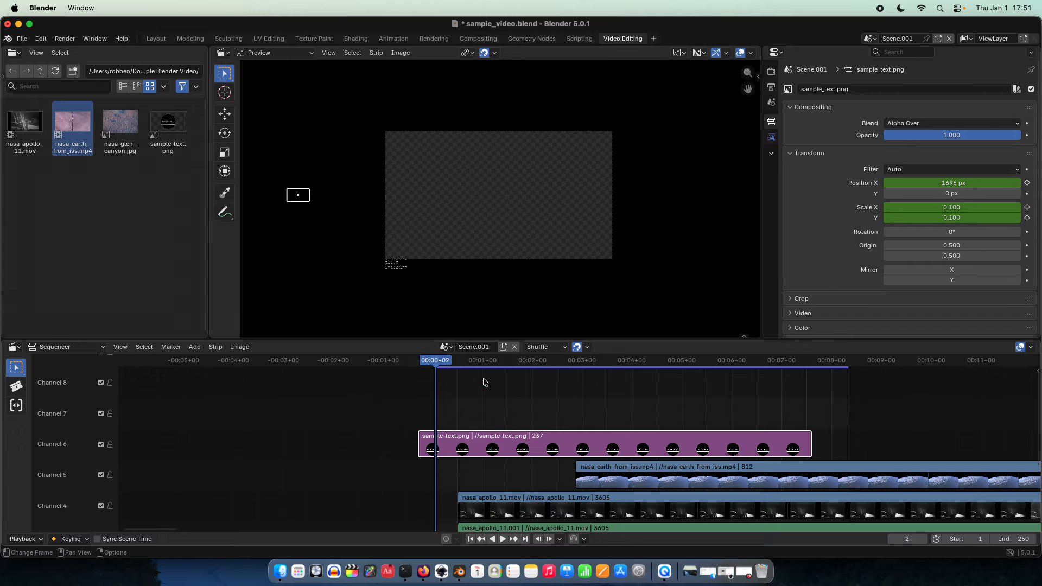
pyautogui.press('space')
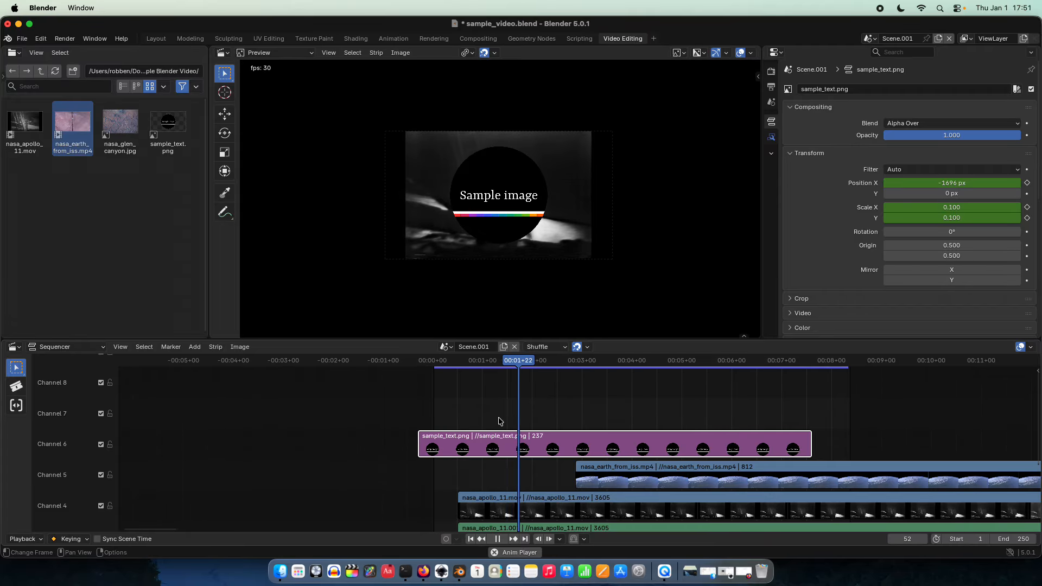
pyautogui.press('space')
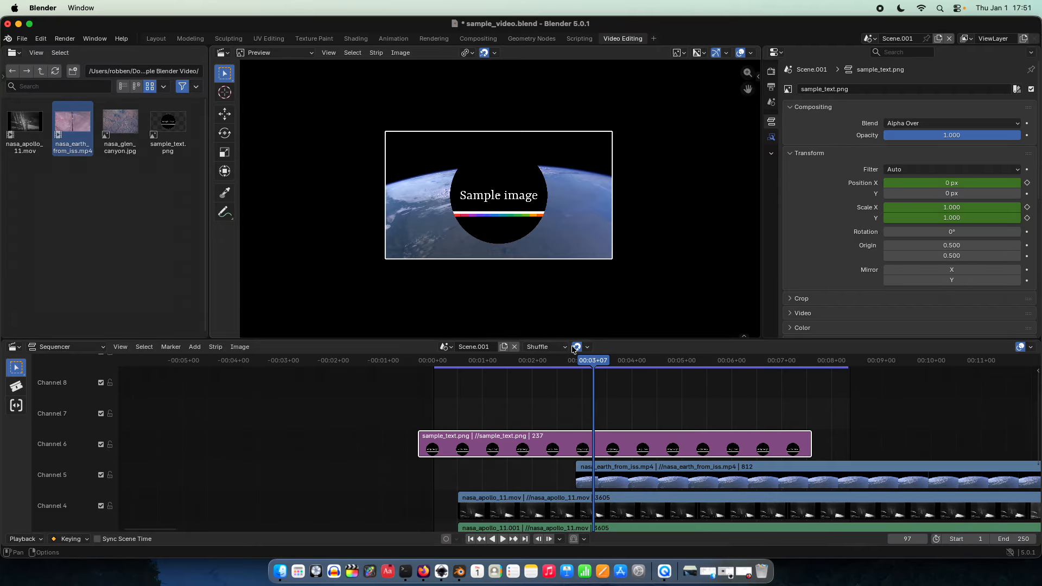
pyautogui.moveTo(594, 360); pyautogui.dragTo(496, 380)
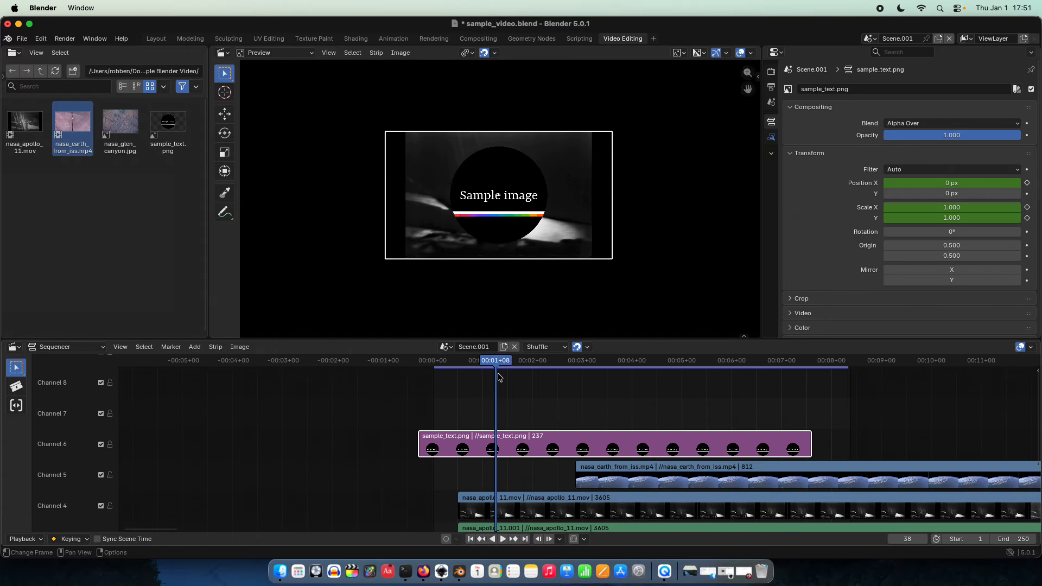
# Step: Look over the sample_text.png strip's Opacity options and its remaining properties down to Time
pyautogui.rightClick(930, 134)
pyautogui.scroll(-6, 794, 273)
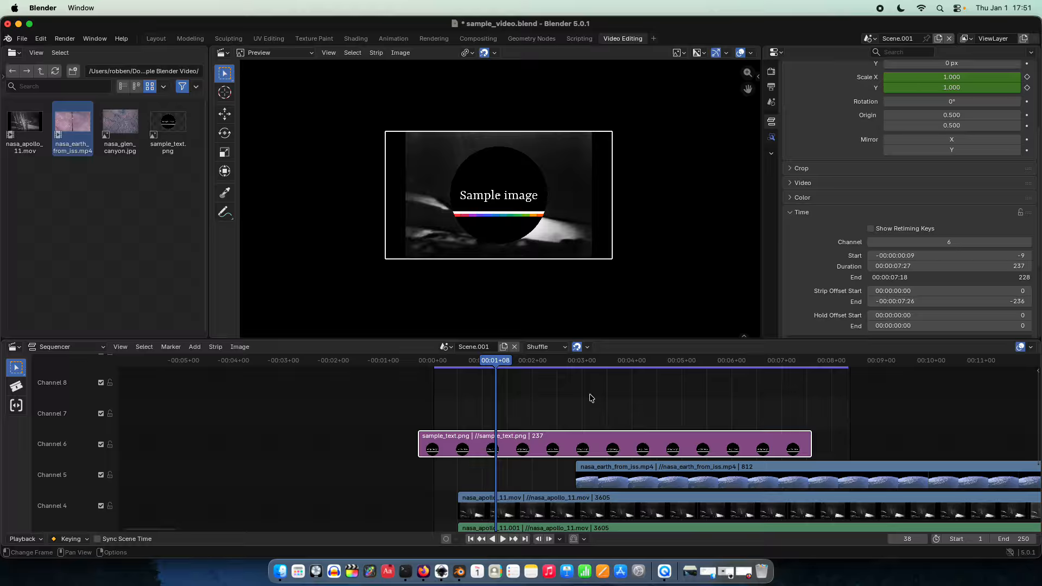
pyautogui.moveTo(496, 362)
pyautogui.mouseDown()
pyautogui.moveTo(466, 363)
pyautogui.moveTo(500, 362)
pyautogui.mouseUp()
pyautogui.scroll(-4, 560, 427)
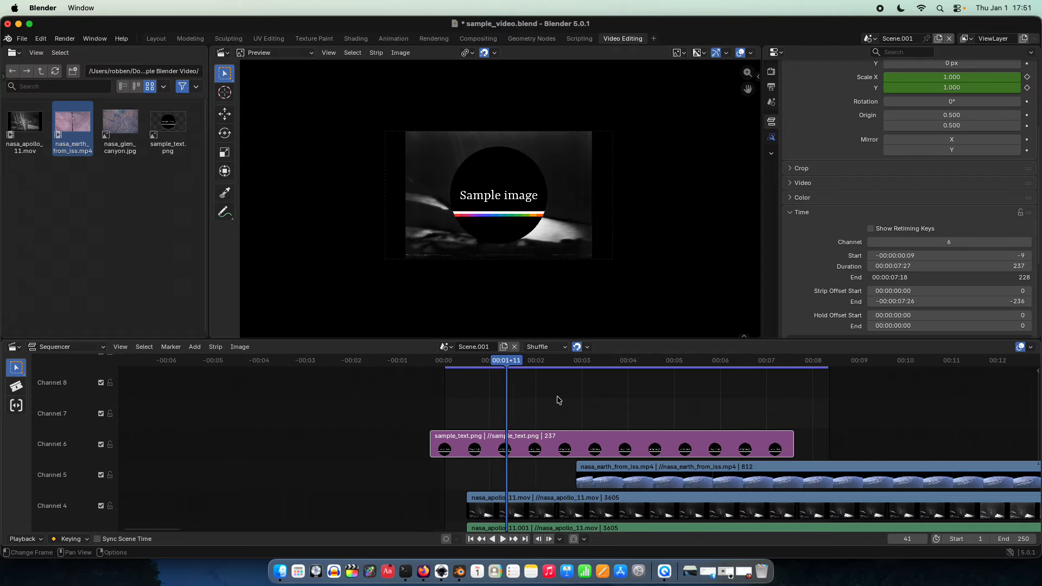
pyautogui.moveTo(564, 422); pyautogui.dragTo(540, 424, button='middle')
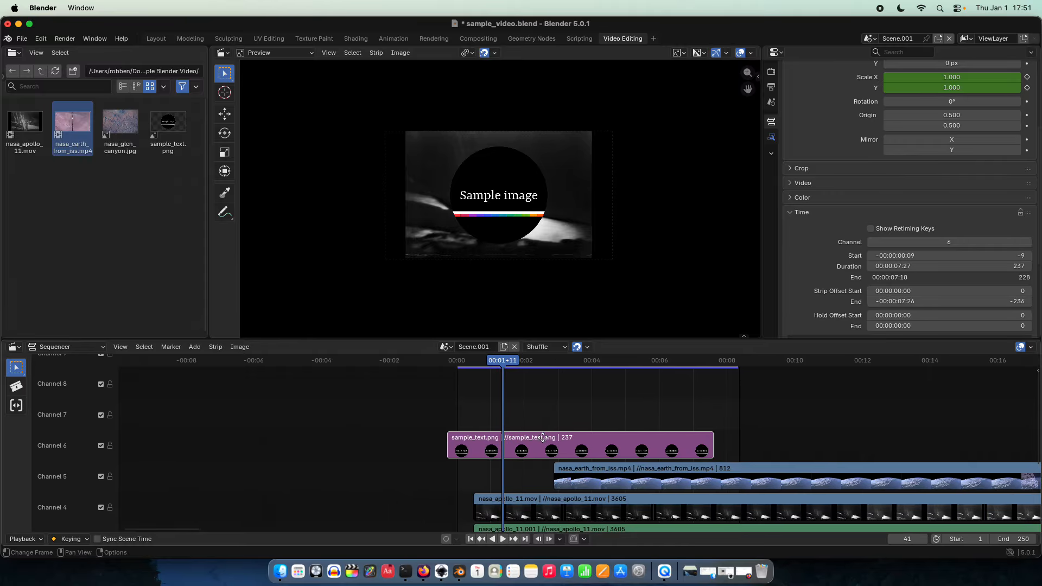
# Step: Add a Gaussian Blur effect strip to the sample_text.png strip
pyautogui.click(551, 435)
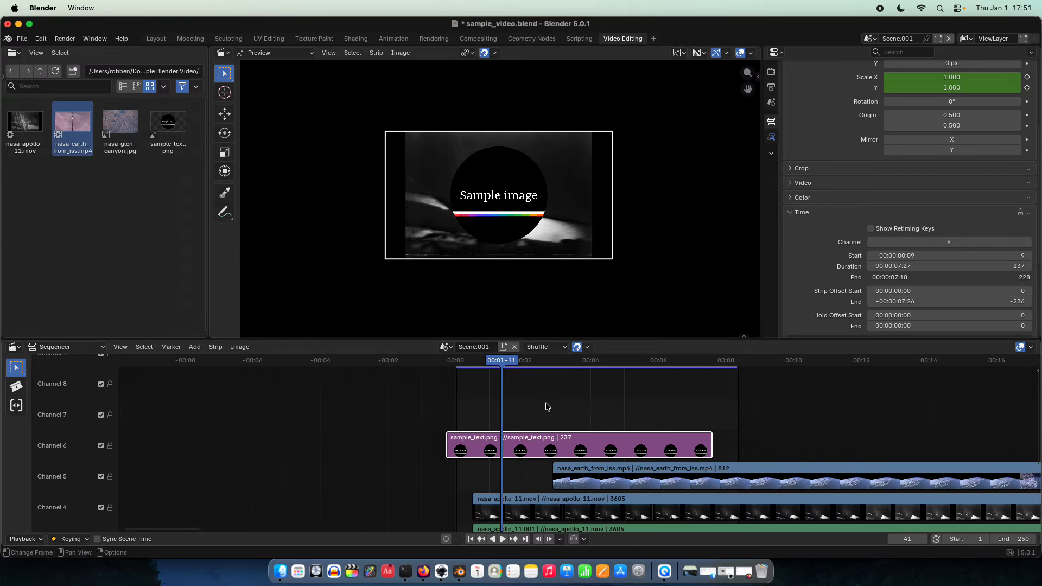
pyautogui.scroll(6, 795, 177)
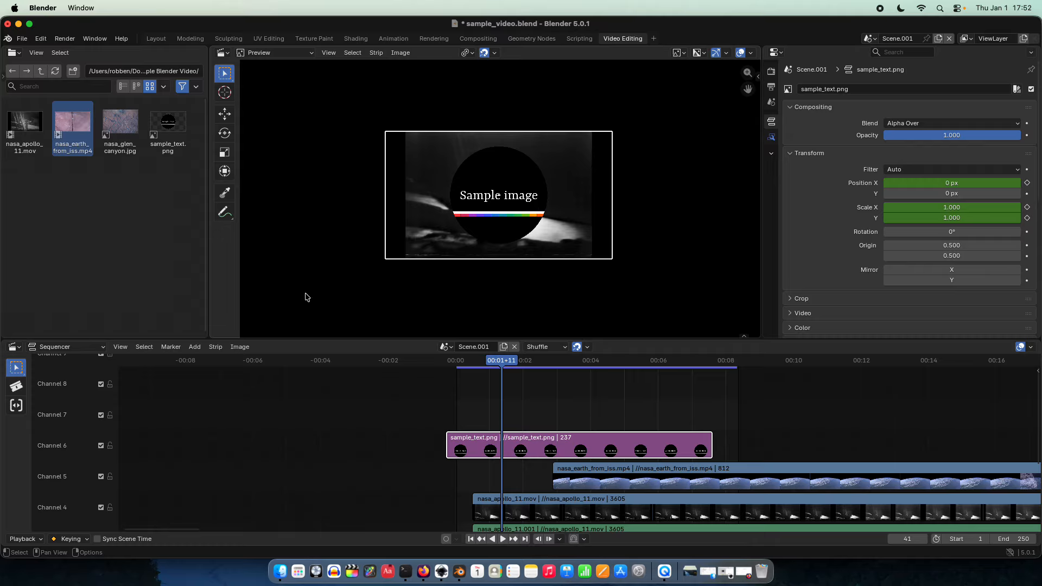
pyautogui.click(196, 348)
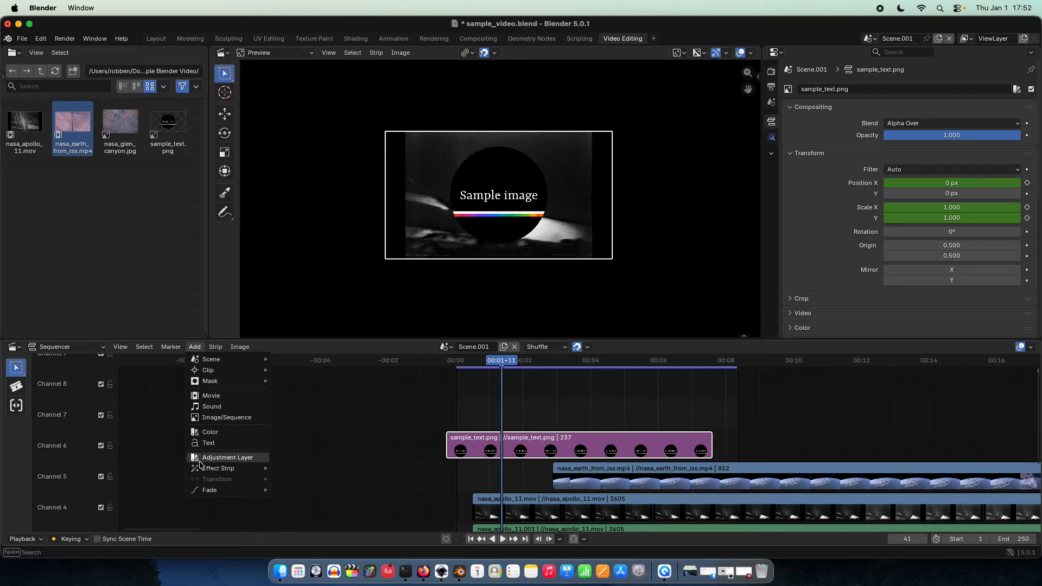
pyautogui.moveTo(200, 465)
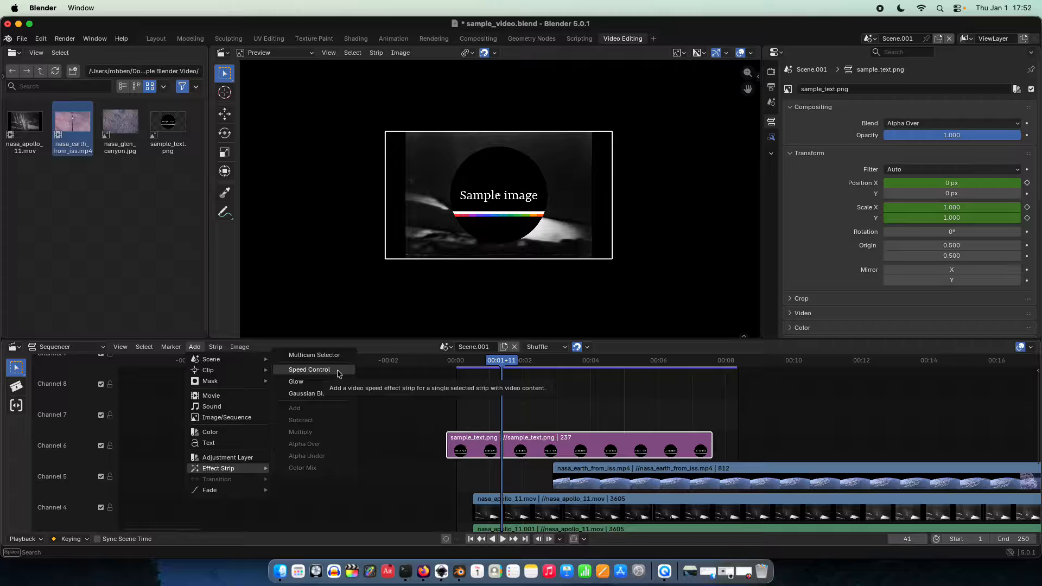
pyautogui.click(321, 395)
pyautogui.scroll(4, 437, 186)
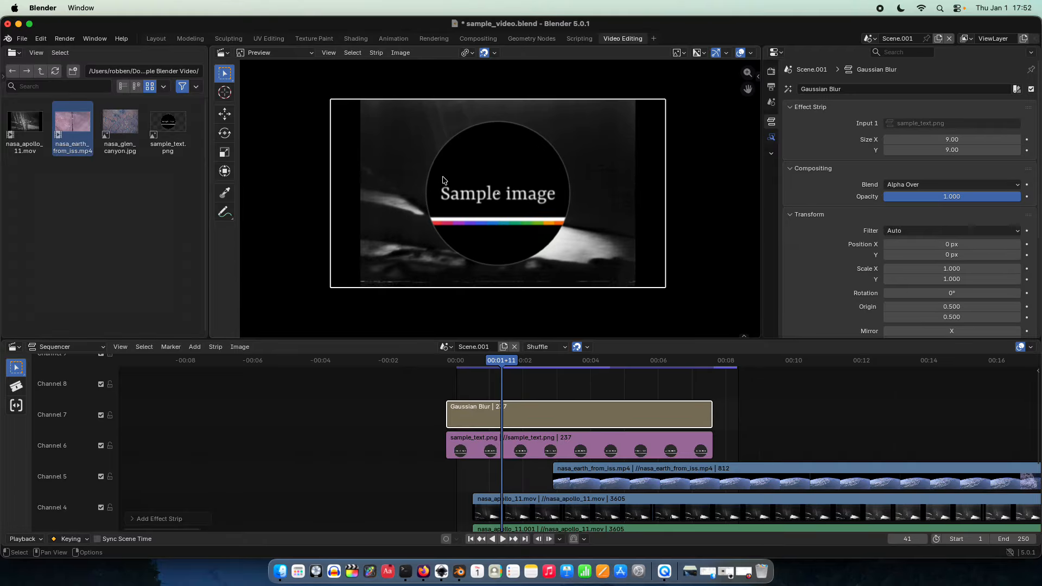
# Step: Set the Gaussian Blur strip's Size X and Y to 100
pyautogui.moveTo(907, 139)
pyautogui.mouseDown()
pyautogui.moveTo(1019, 146)
pyautogui.moveTo(907, 140)
pyautogui.mouseUp()
pyautogui.click(905, 145)
pyautogui.write('100')
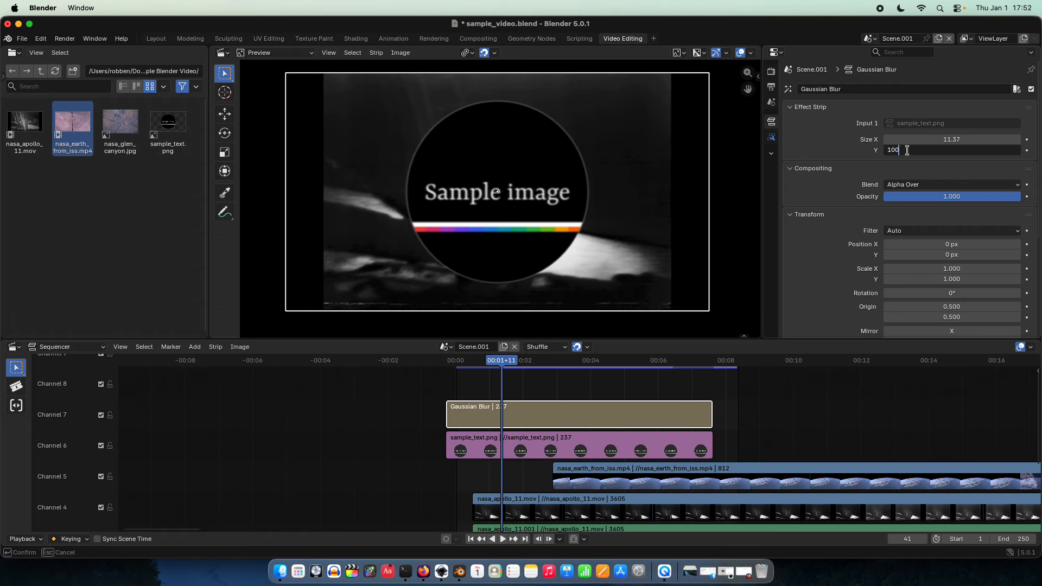
pyautogui.press('Return')
pyautogui.click(938, 135)
pyautogui.write('100')
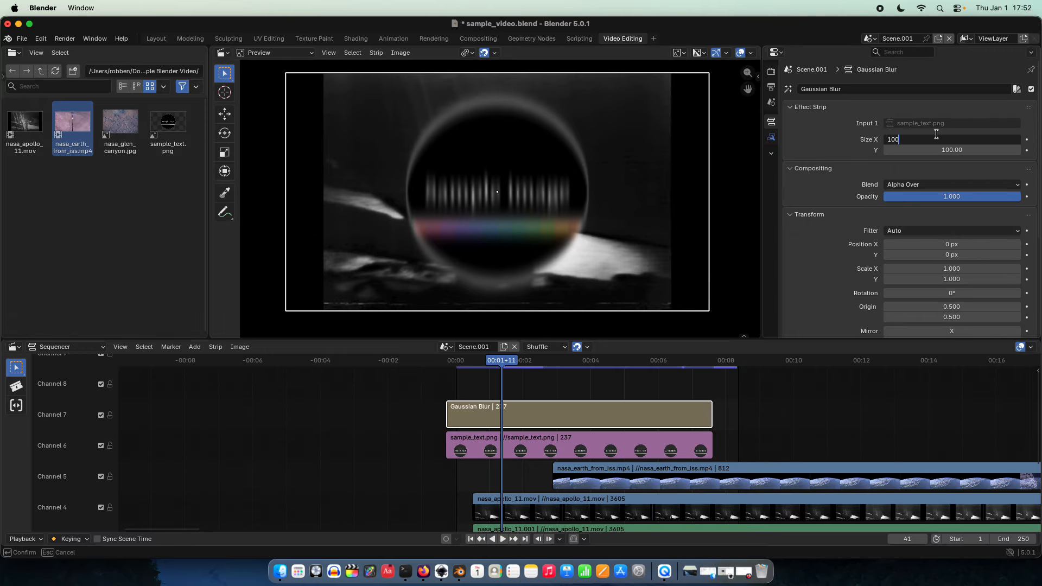
pyautogui.press('Return')
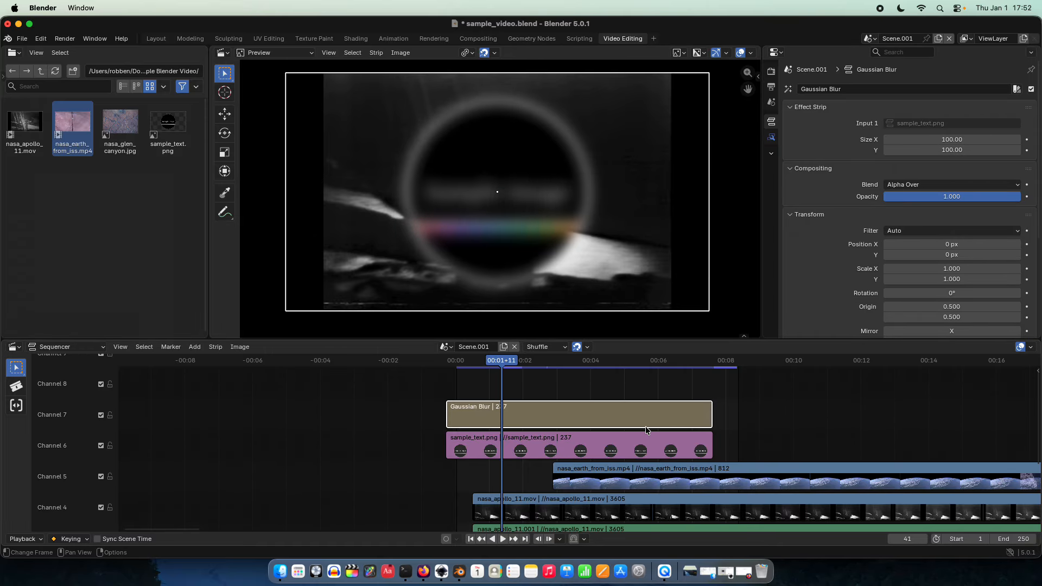
pyautogui.scroll(-2, 646, 430)
pyautogui.scroll(2, 502, 206)
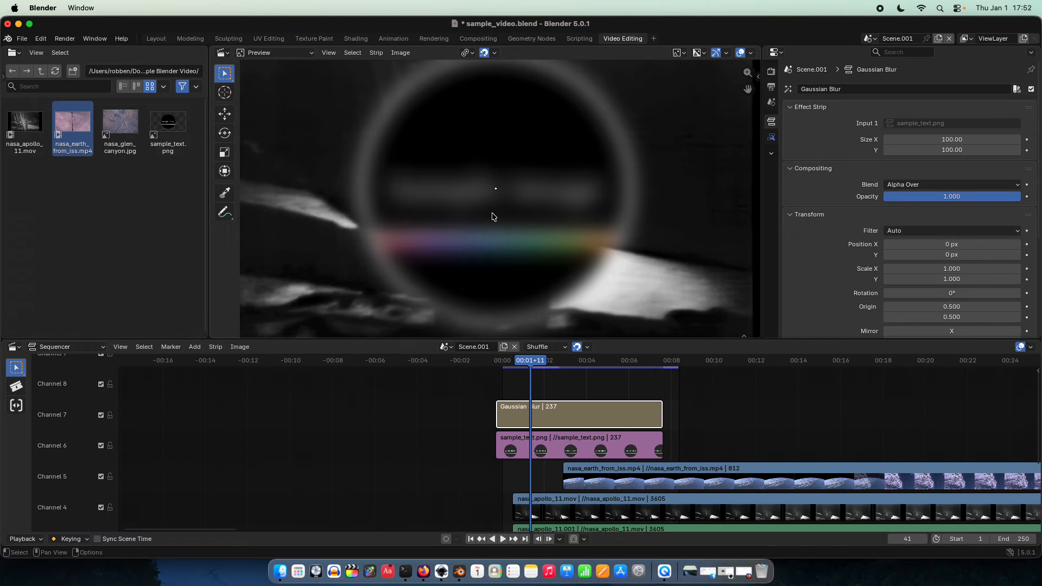
pyautogui.scroll(-3, 378, 207)
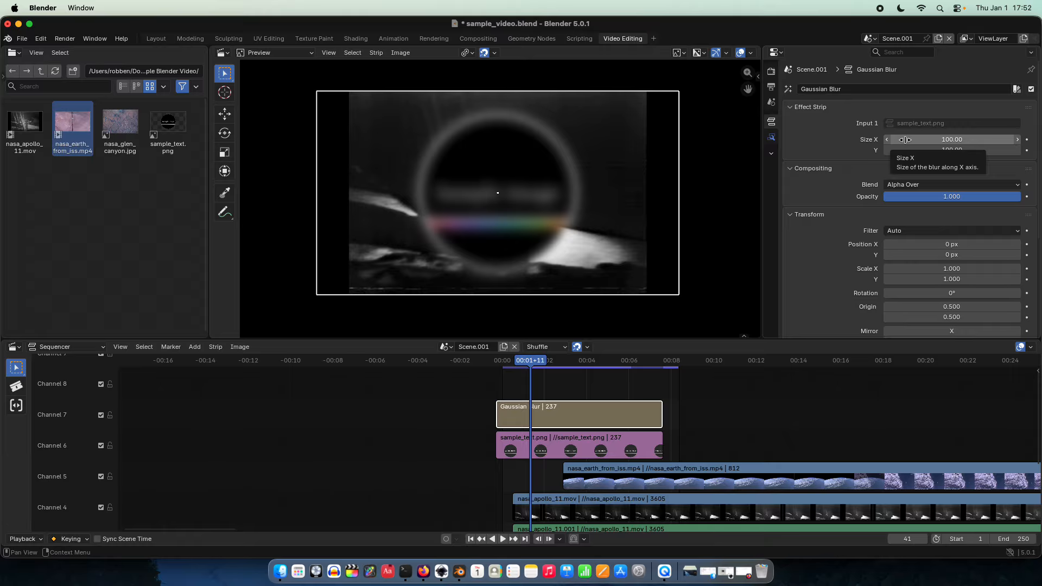
# Step: Keyframe the Gaussian Blur strip's Size X and Size Y on frame 41
pyautogui.click(905, 139)
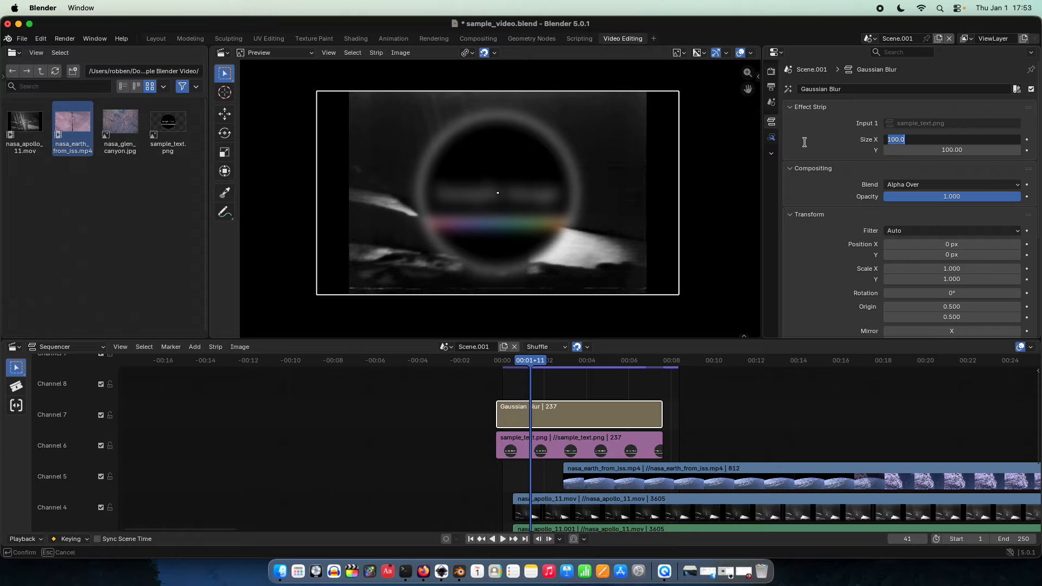
pyautogui.click(806, 143)
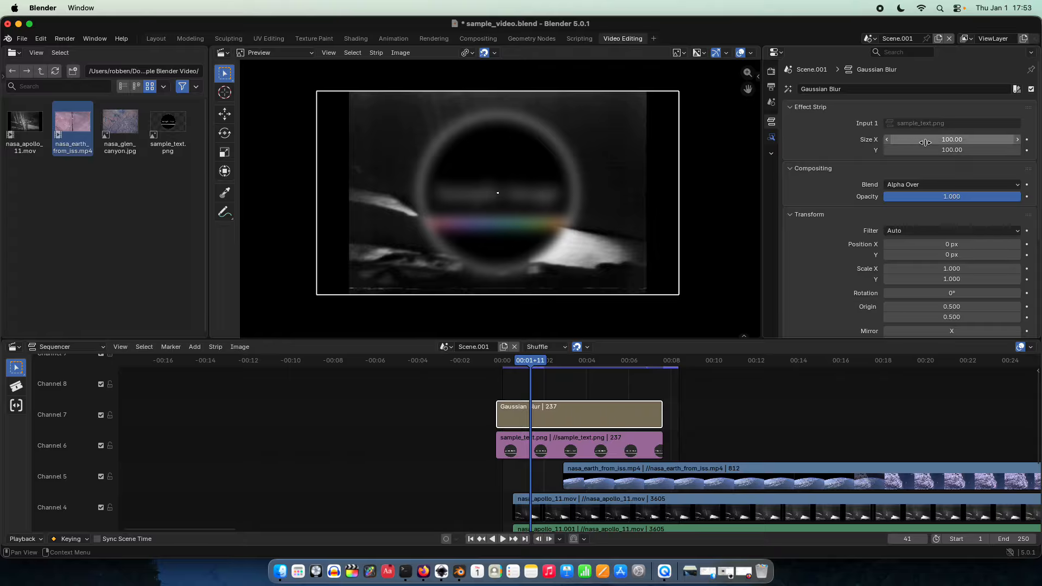
pyautogui.rightClick(926, 143)
pyautogui.click(926, 144)
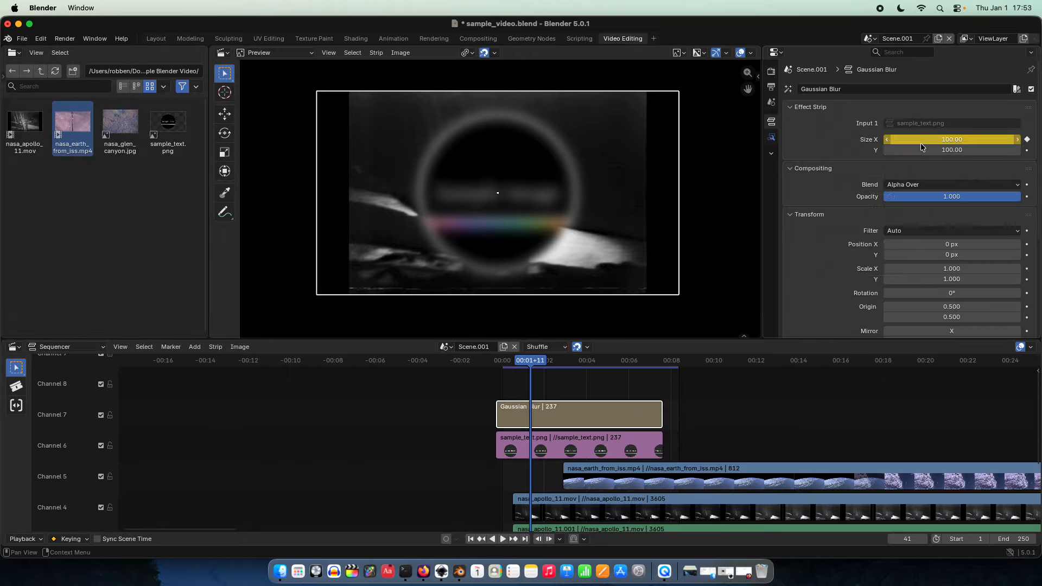
pyautogui.rightClick(927, 150)
pyautogui.click(928, 153)
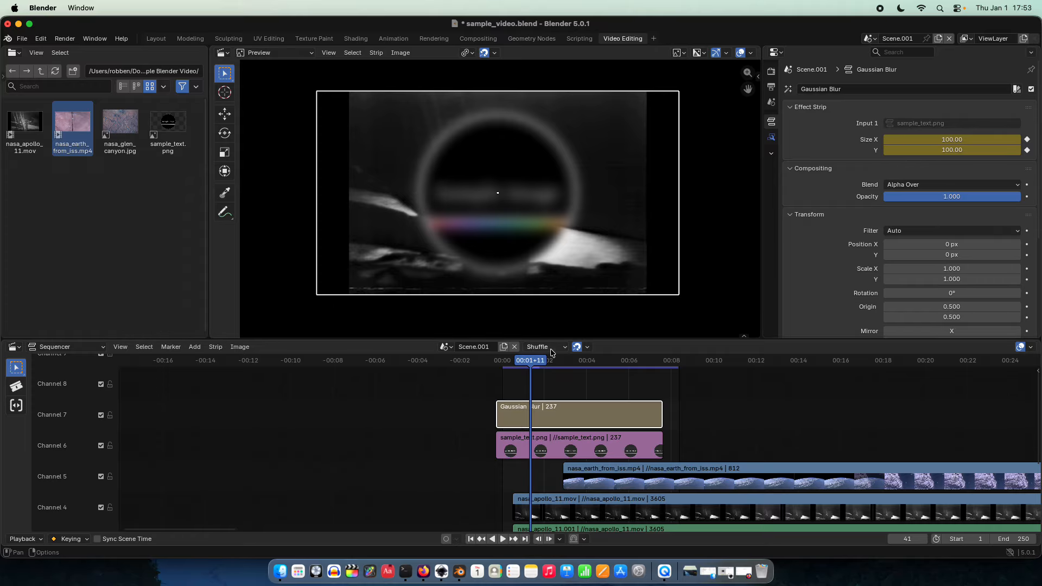
# Step: Set the Gaussian Blur strip's Size X and Y to 0 on frame 70 and keyframe both values
pyautogui.moveTo(532, 363); pyautogui.dragTo(551, 361)
pyautogui.click(942, 135)
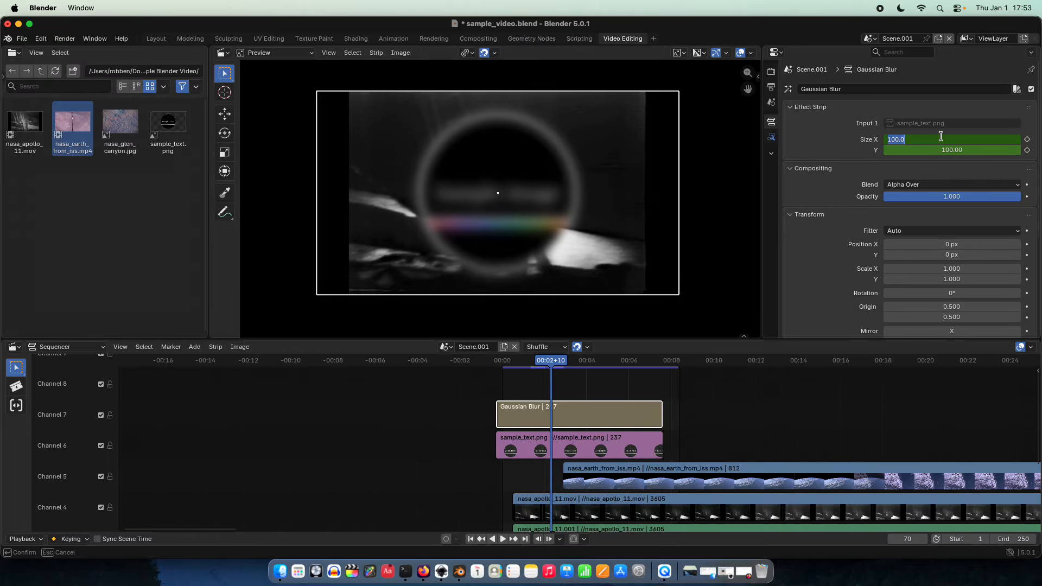
pyautogui.write('0')
pyautogui.press('Return')
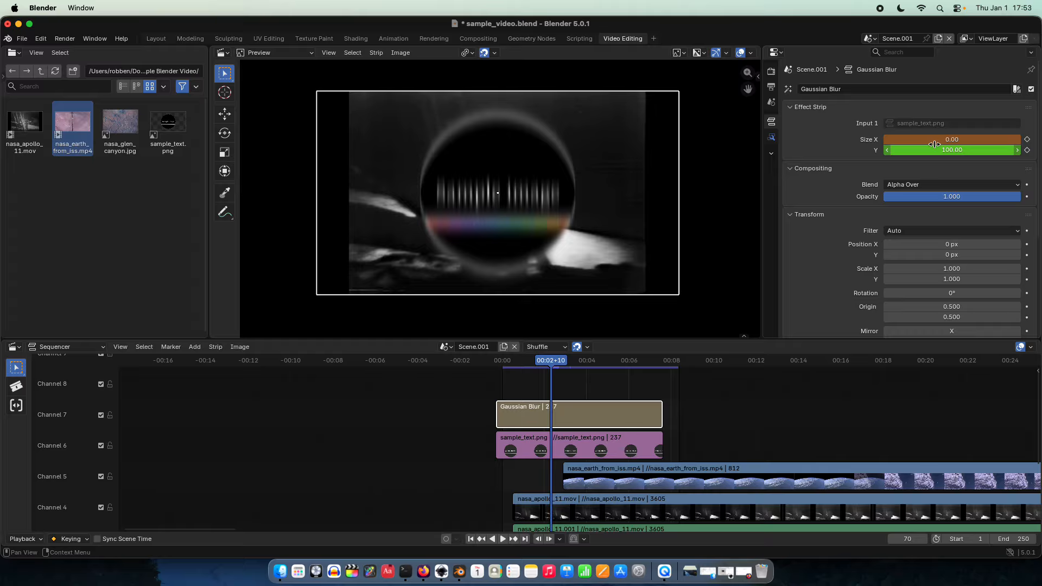
pyautogui.click(931, 146)
pyautogui.write('0')
pyautogui.press('Return')
pyautogui.rightClick(933, 140)
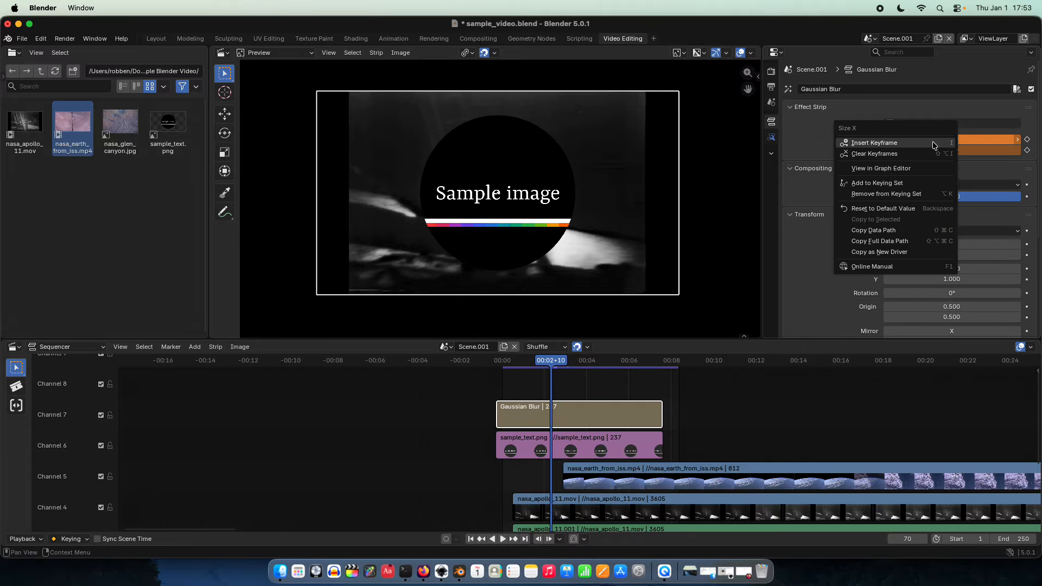
pyautogui.click(933, 145)
pyautogui.rightClick(933, 150)
pyautogui.click(933, 154)
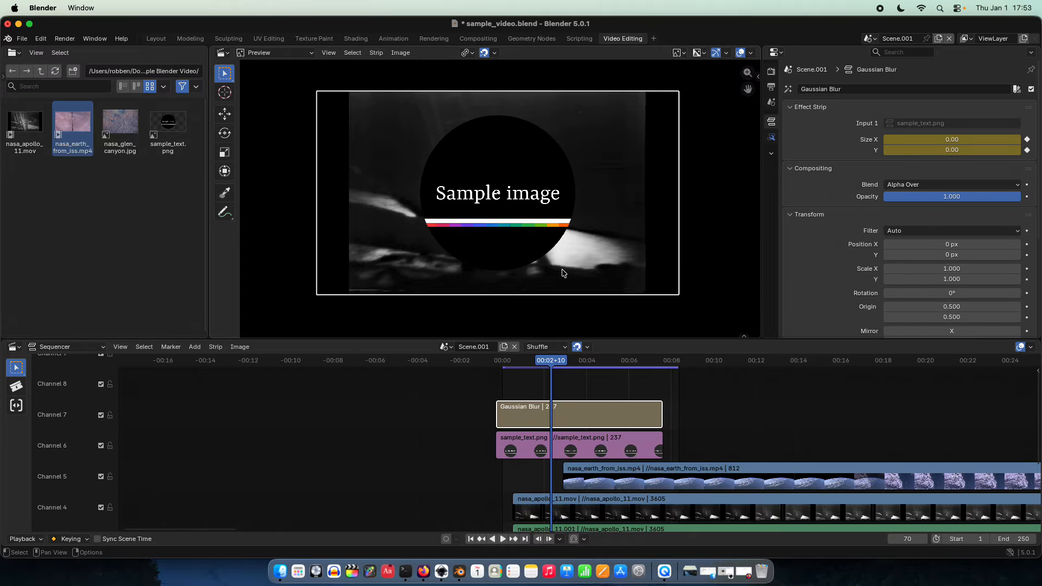
# Step: Play the animated blur from frame 1 and stop at frame 80 to check the sharpened image
pyautogui.moveTo(551, 362); pyautogui.dragTo(501, 370)
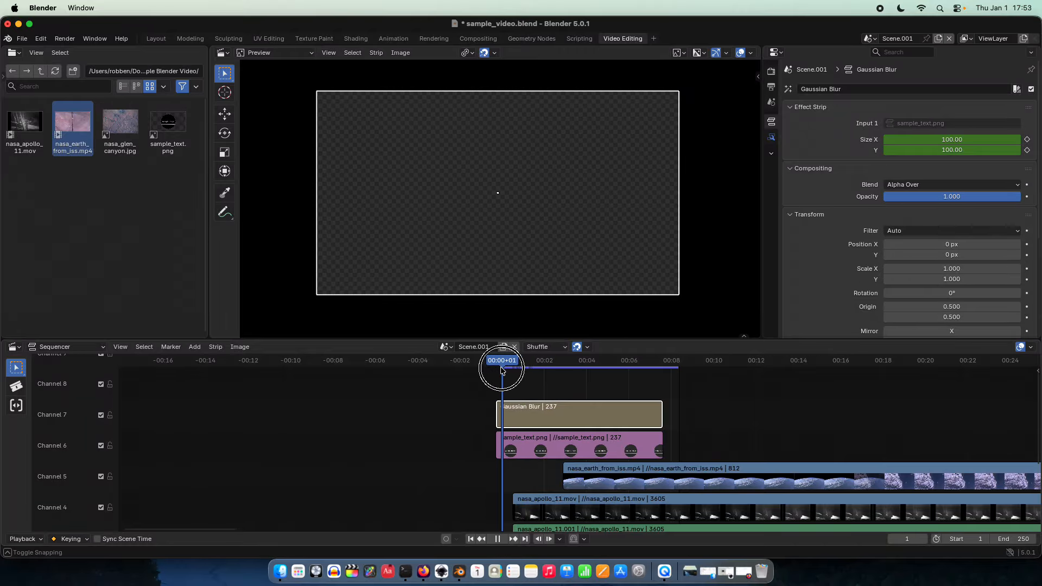
pyautogui.press('space')
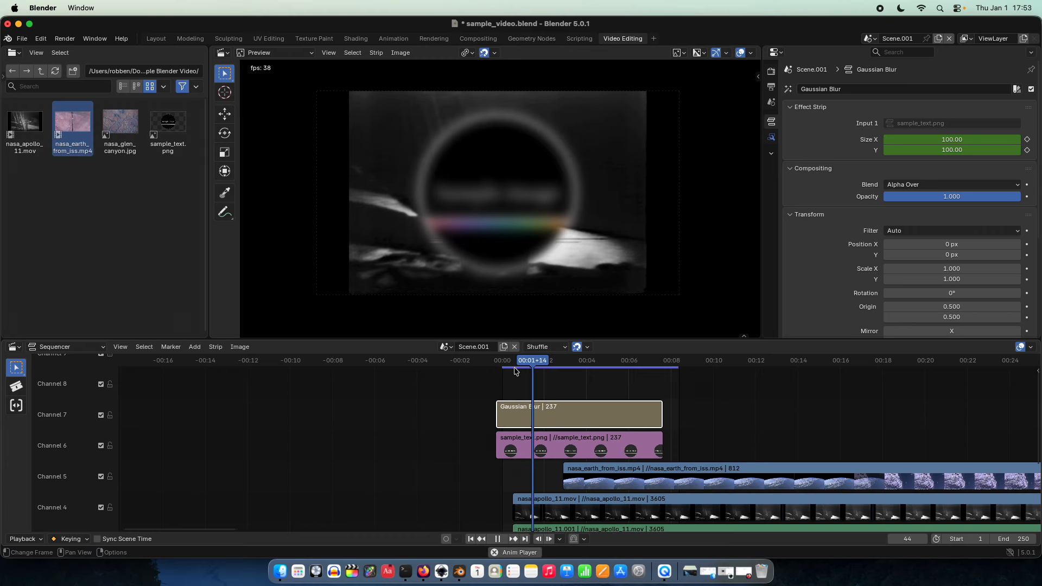
pyautogui.press('space')
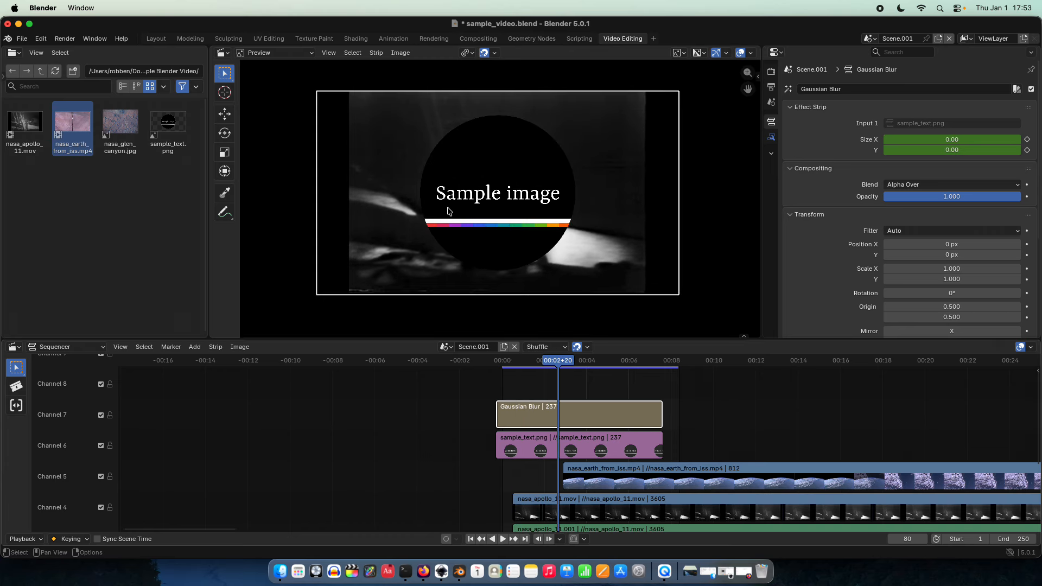
pyautogui.scroll(2, 451, 211)
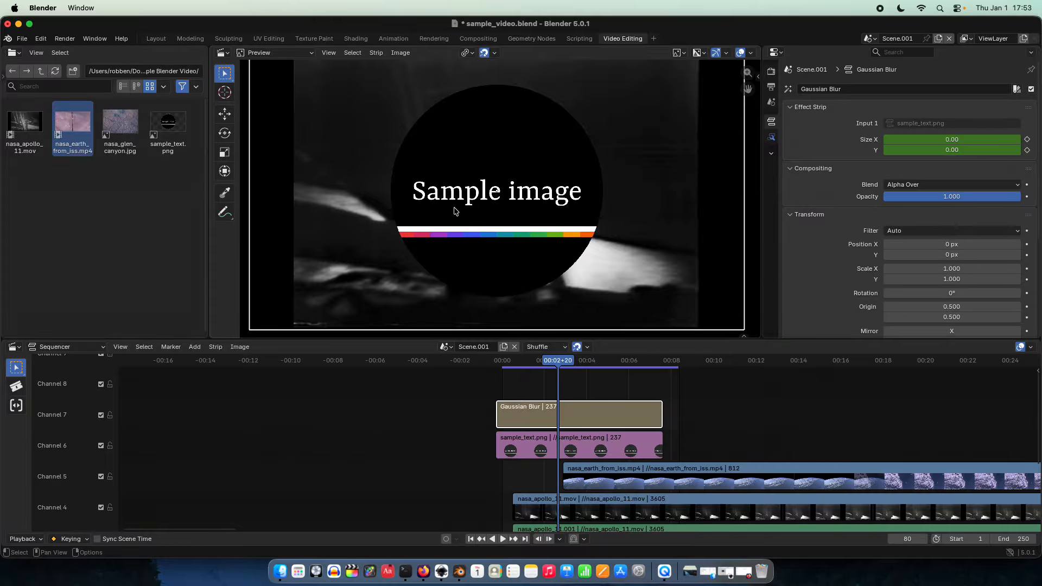
pyautogui.scroll(2, 510, 407)
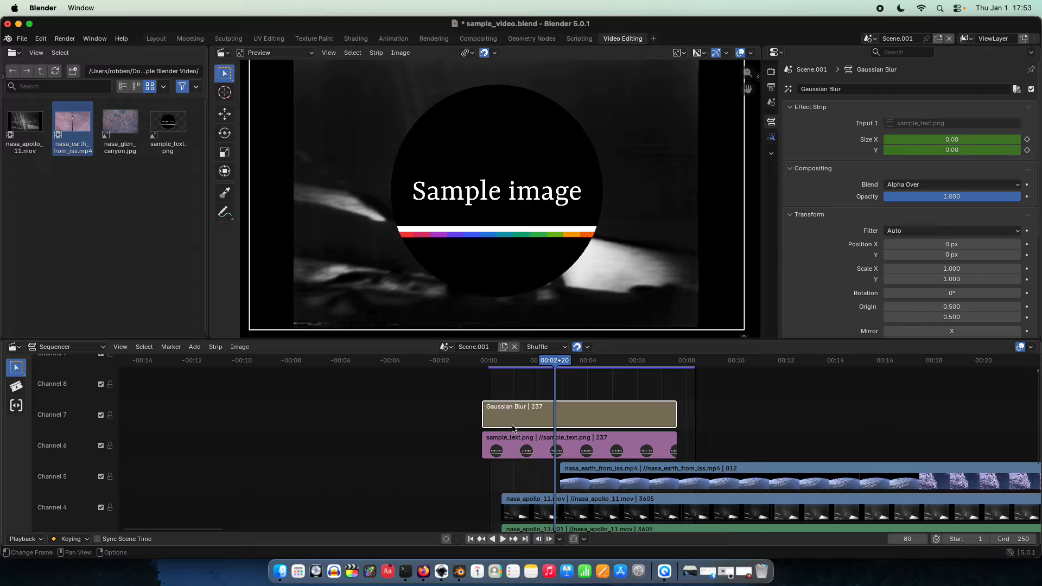
# Step: Try an Opacity of 0 on the sample_text.png strip beneath the blur, and restore it to 1
pyautogui.click(513, 444)
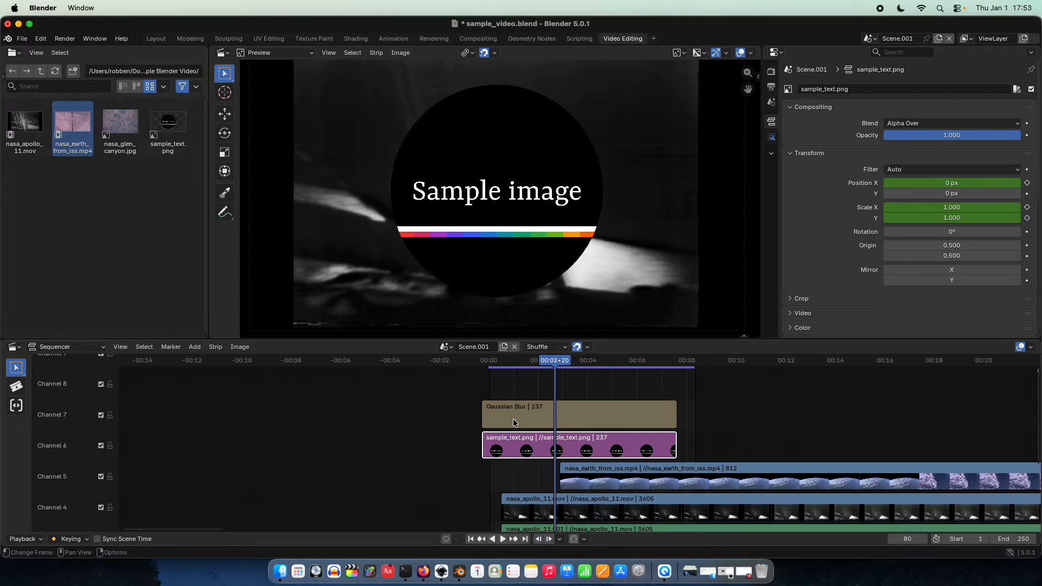
pyautogui.click(514, 422)
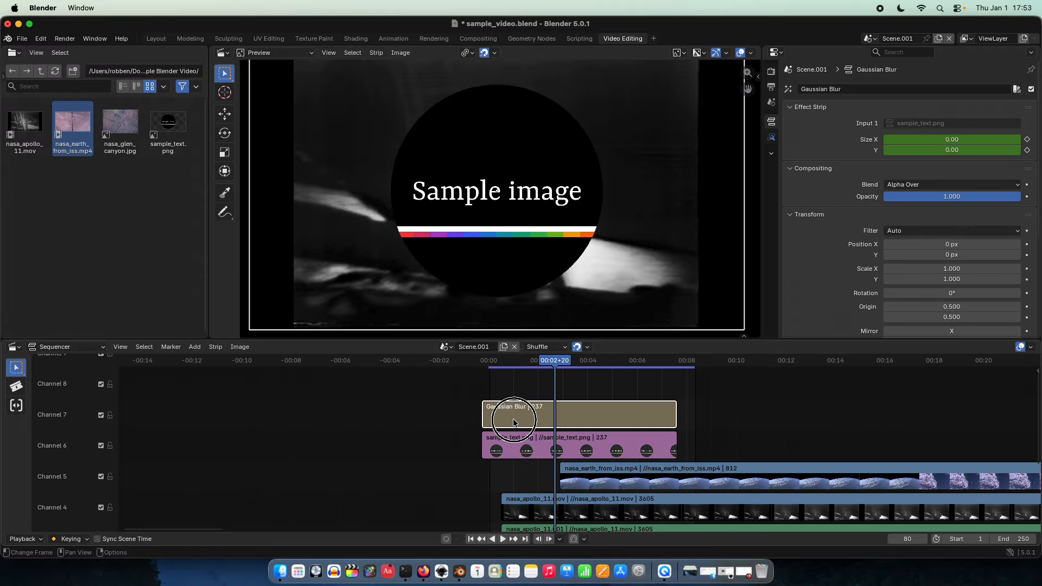
pyautogui.click(534, 440)
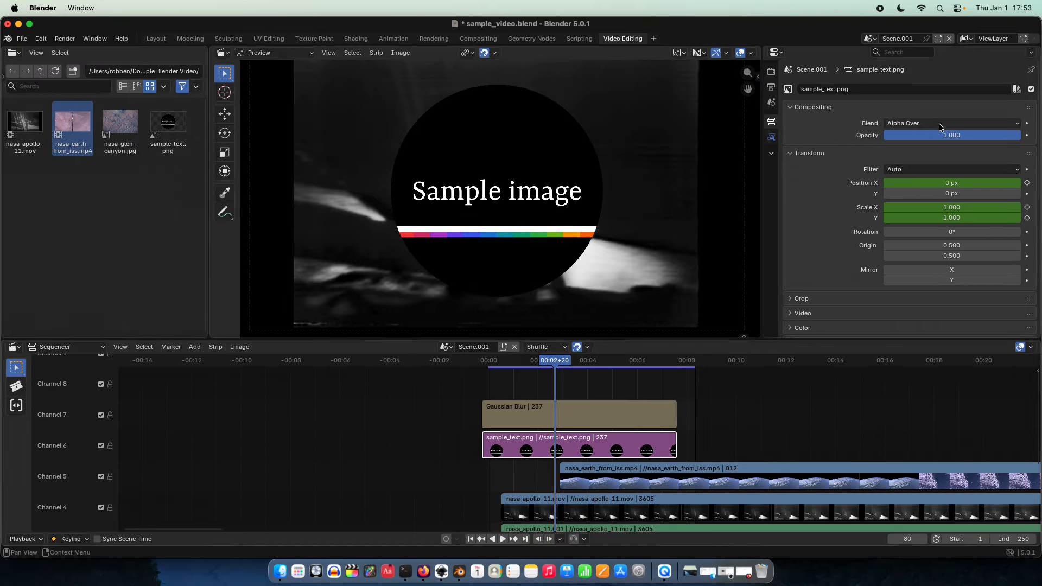
pyautogui.moveTo(936, 133); pyautogui.dragTo(780, 135)
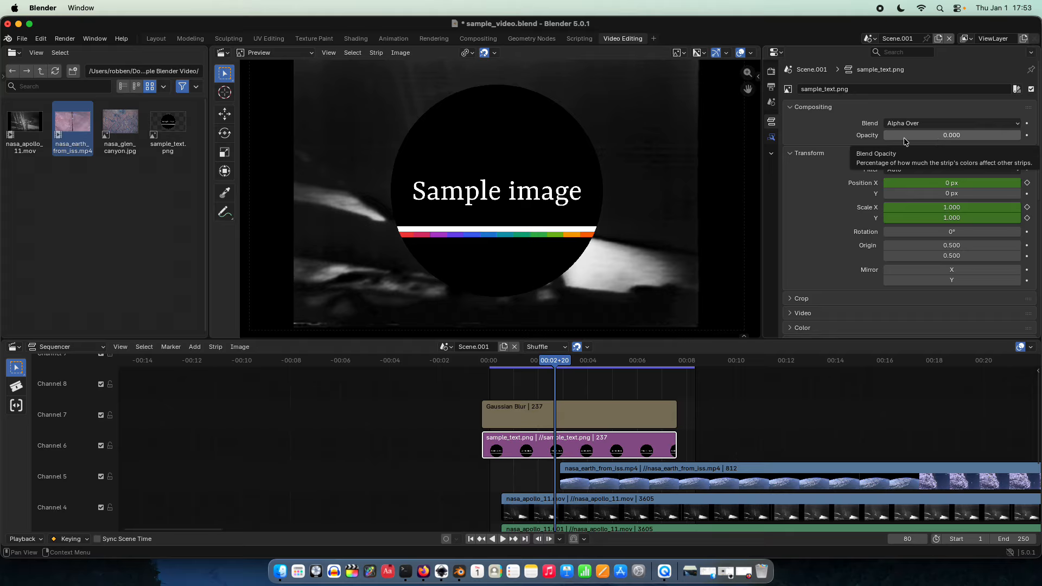
pyautogui.moveTo(905, 141); pyautogui.dragTo(1023, 139)
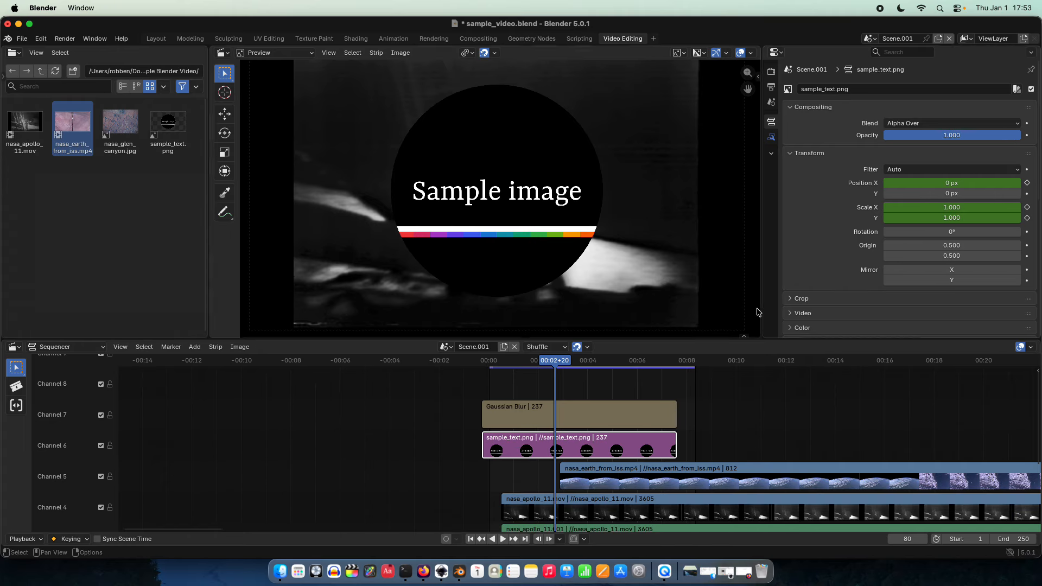
# Step: Try adjusting the Gaussian Blur strip's Opacity and leave it at 1
pyautogui.click(605, 425)
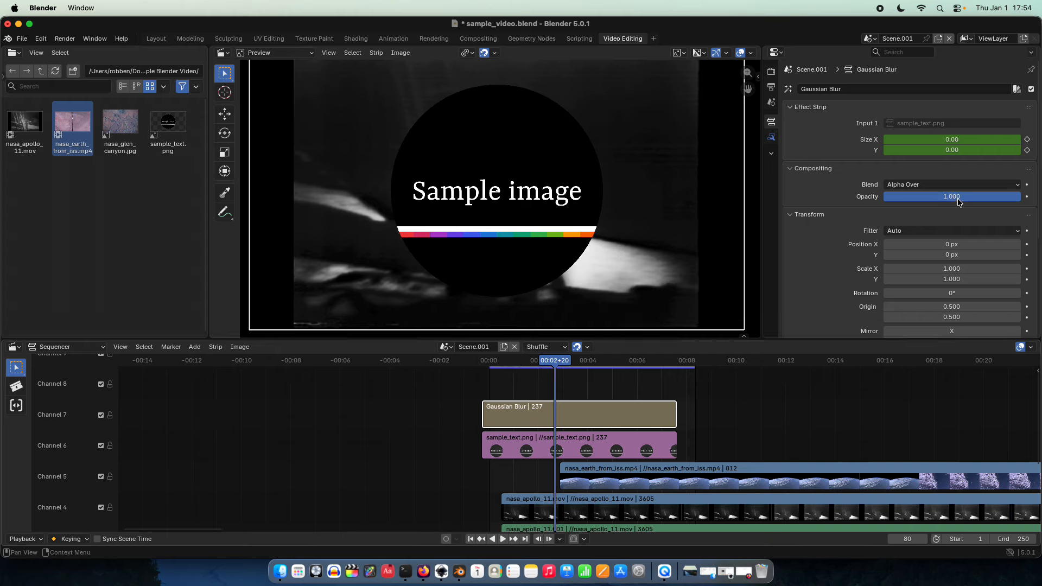
pyautogui.moveTo(954, 198); pyautogui.dragTo(977, 205)
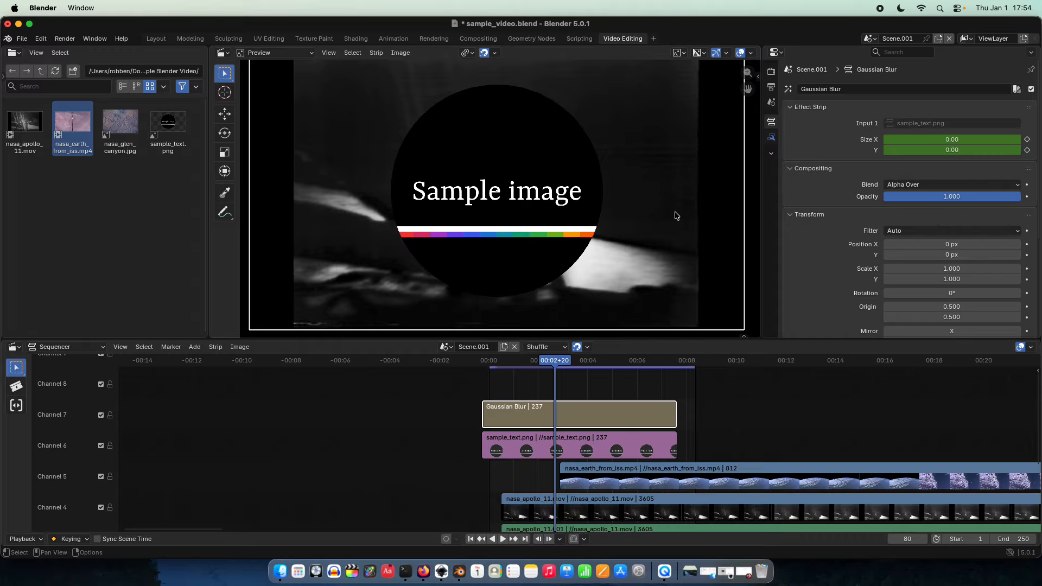
pyautogui.scroll(-3, 676, 215)
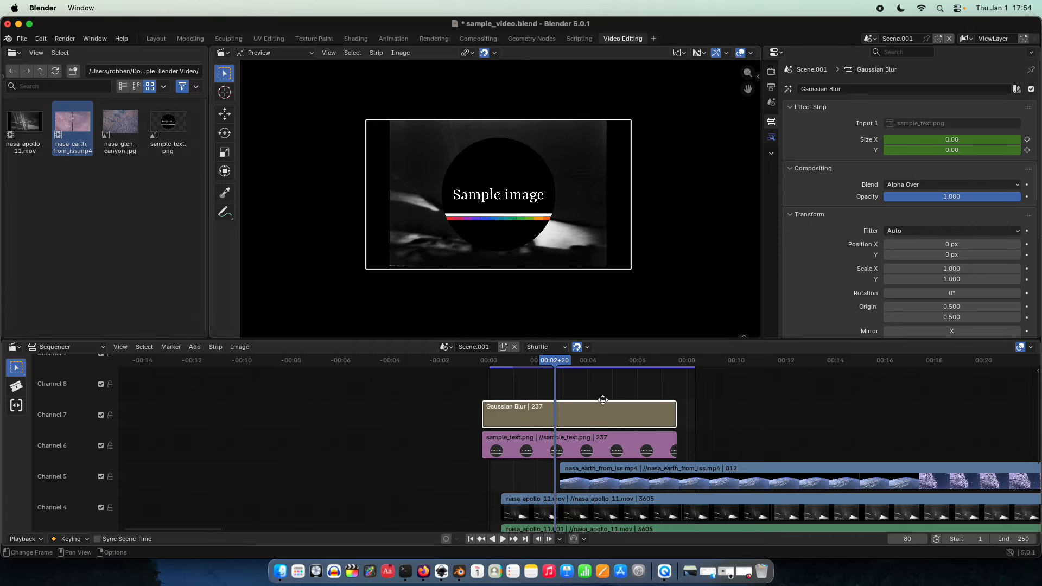
pyautogui.hscroll(5, 602, 401)
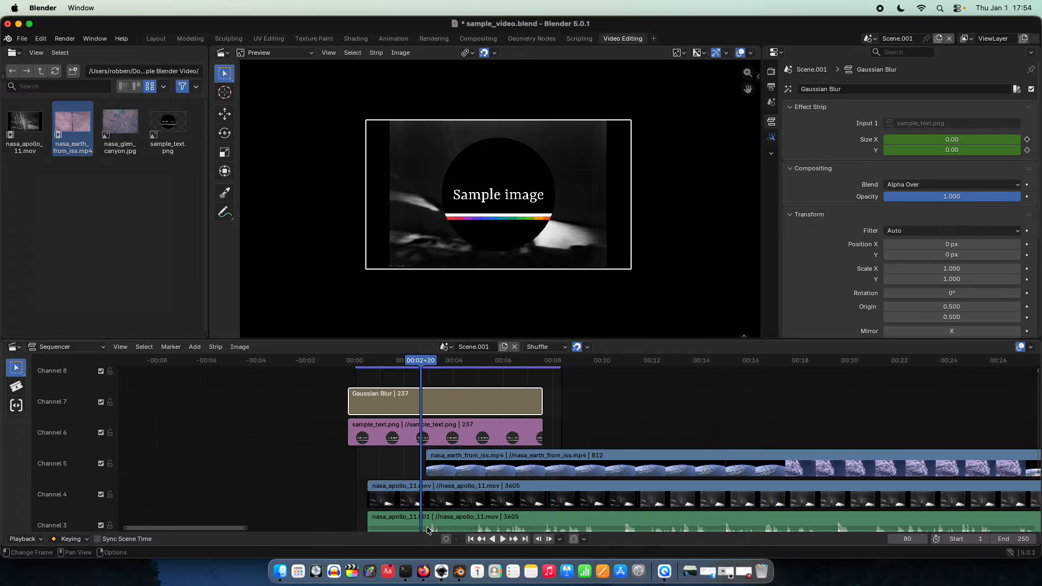
# Step: Switch to Inkscape, save sample_text.svg, and open the page export's image width for editing
pyautogui.click(437, 570)
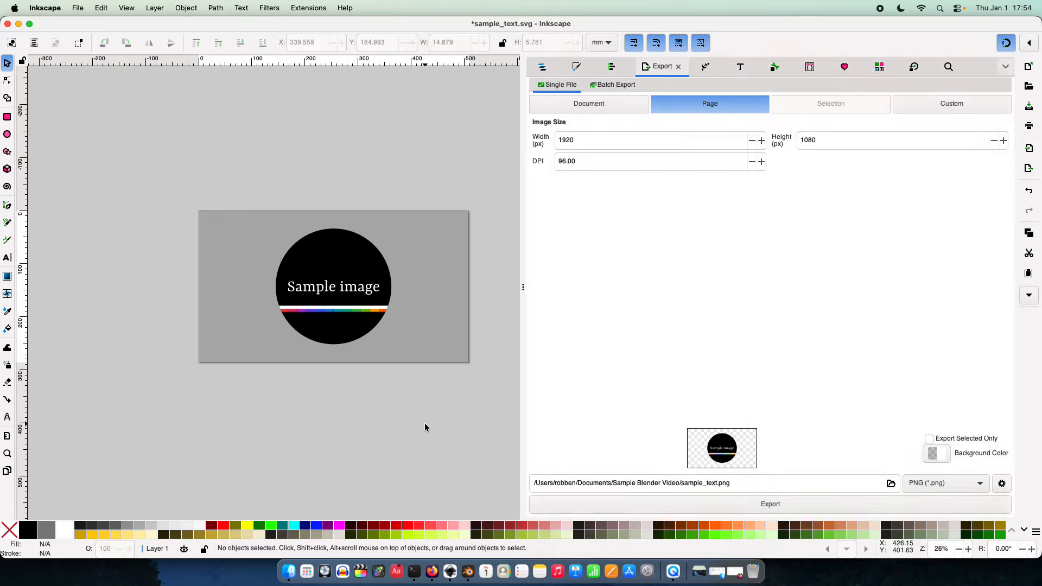
pyautogui.scroll(1, 434, 429)
pyautogui.keyDown('ctrl'); pyautogui.scroll(1, 417, 380); pyautogui.keyUp('ctrl')
pyautogui.keyDown('ctrl'); pyautogui.scroll(2, 417, 380); pyautogui.keyUp('ctrl')
pyautogui.scroll(1, 409, 391)
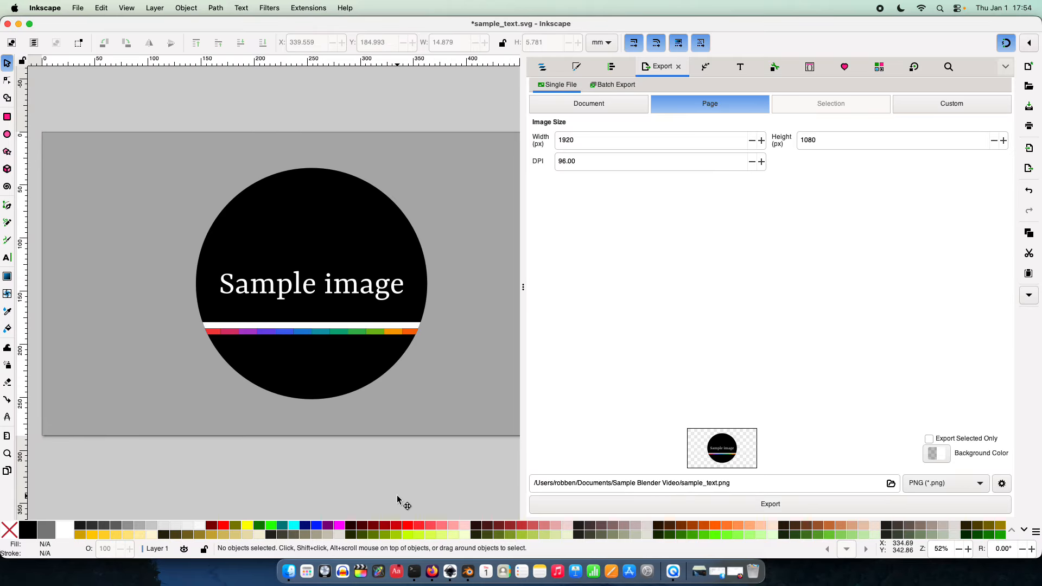
pyautogui.press('super+s')
pyautogui.click(589, 141)
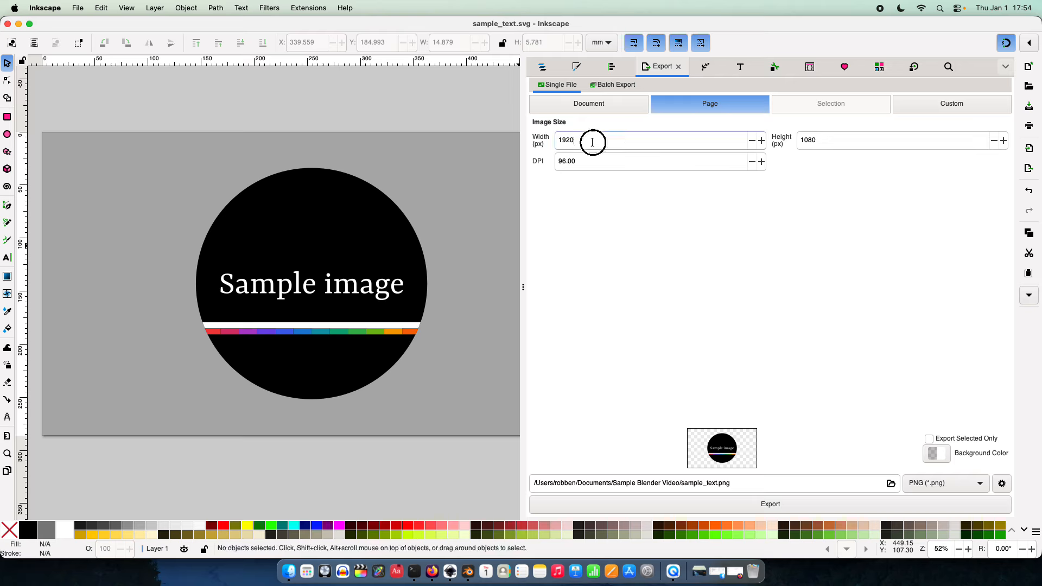
# Step: Check the page export's image width and height in Inkscape, and switch back to Blender
pyautogui.moveTo(589, 142); pyautogui.dragTo(555, 142)
pyautogui.moveTo(819, 142); pyautogui.dragTo(783, 143)
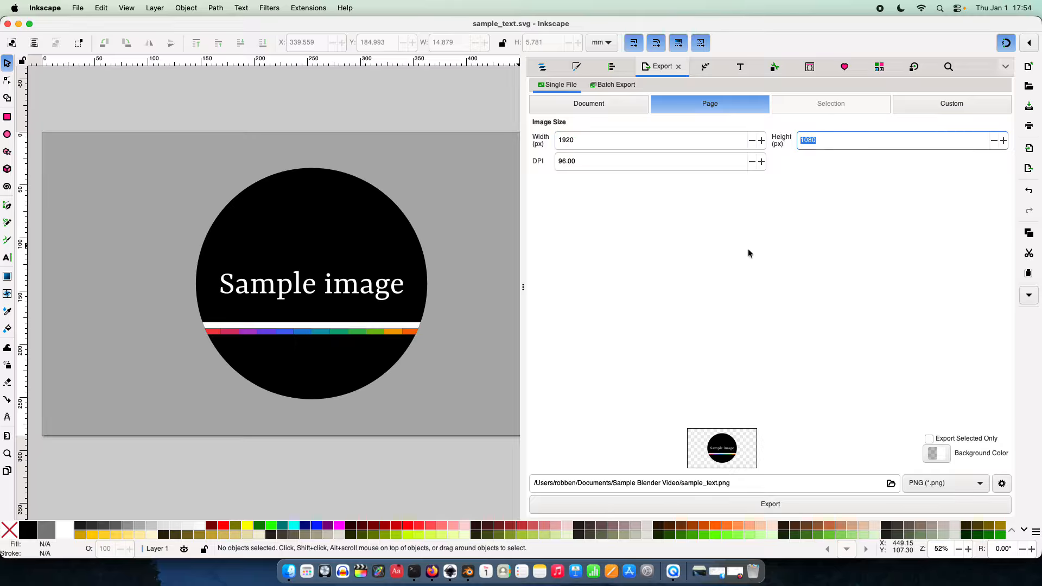
pyautogui.click(468, 572)
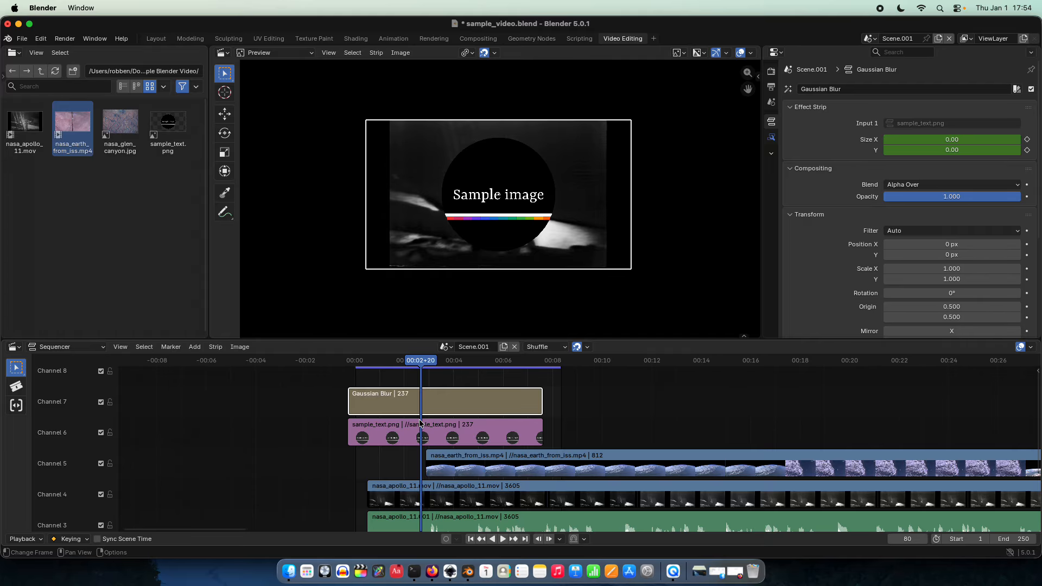
# Step: Add a Text strip on channel 8 above the Gaussian Blur strip and move the playhead to frame 82
pyautogui.click(319, 397)
pyautogui.scroll(1, 303, 442)
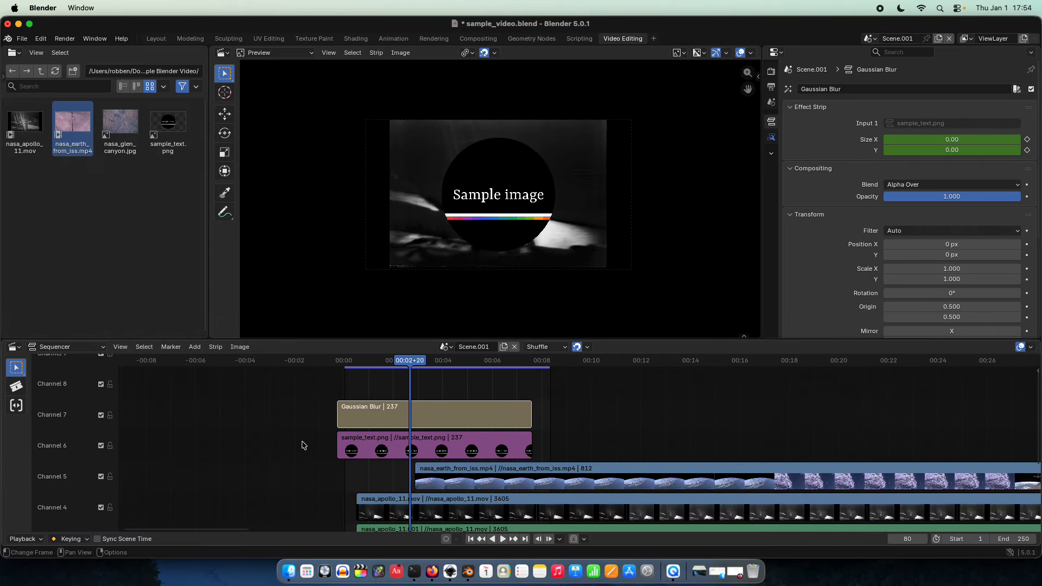
pyautogui.click(195, 347)
pyautogui.click(208, 443)
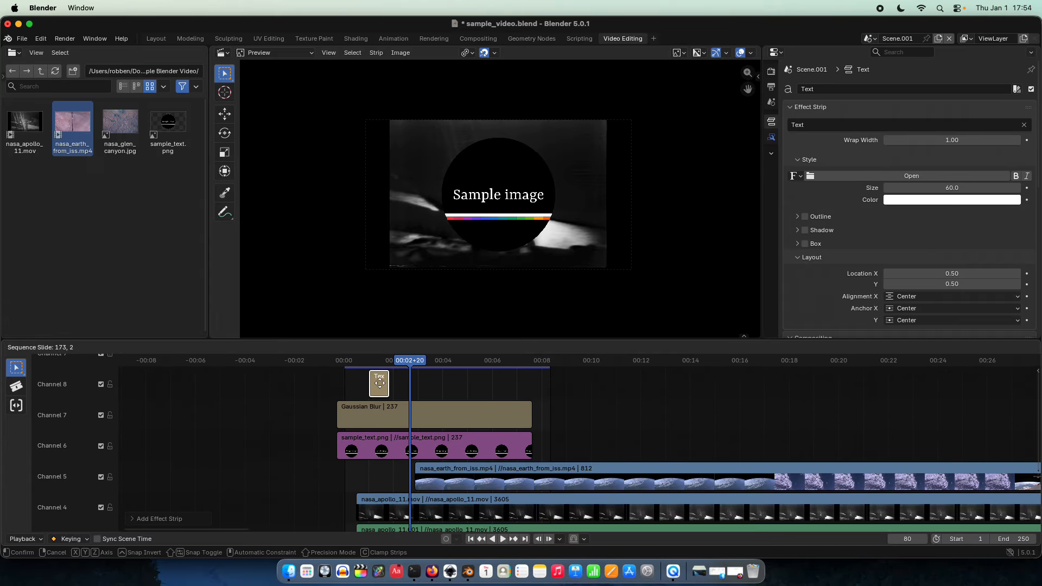
pyautogui.click(407, 387)
pyautogui.scroll(2, 379, 375)
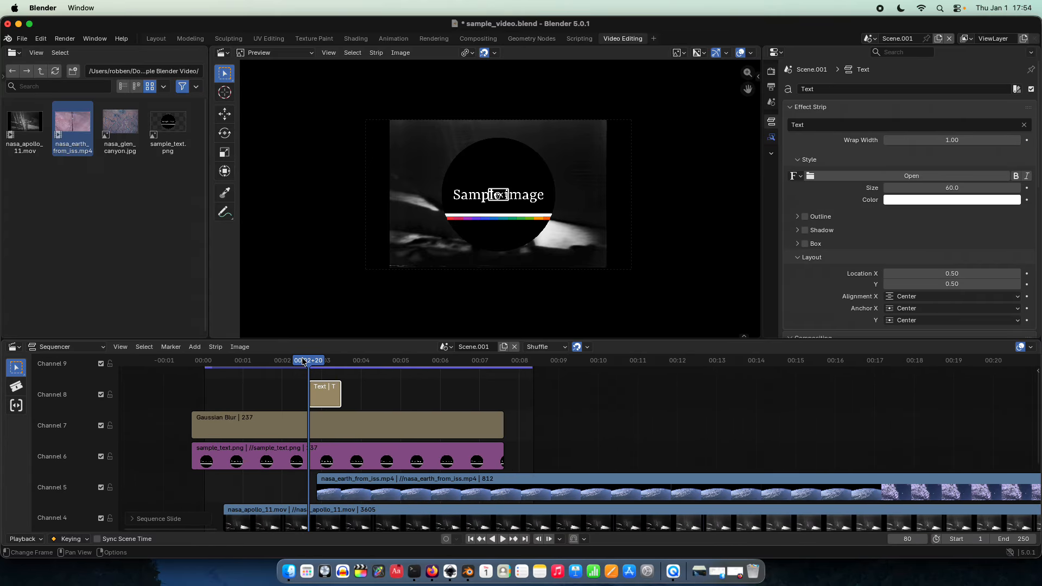
pyautogui.moveTo(302, 362); pyautogui.dragTo(311, 361)
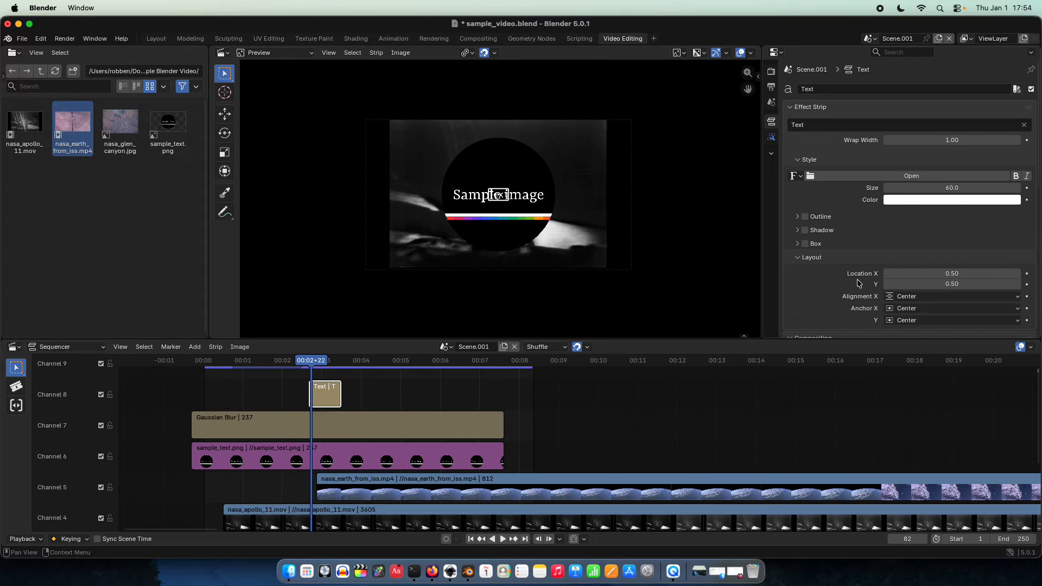
# Step: Raise the Text strip's Position Y so its text sits above the "Sample image" title, and deselect it
pyautogui.scroll(-9, 917, 245)
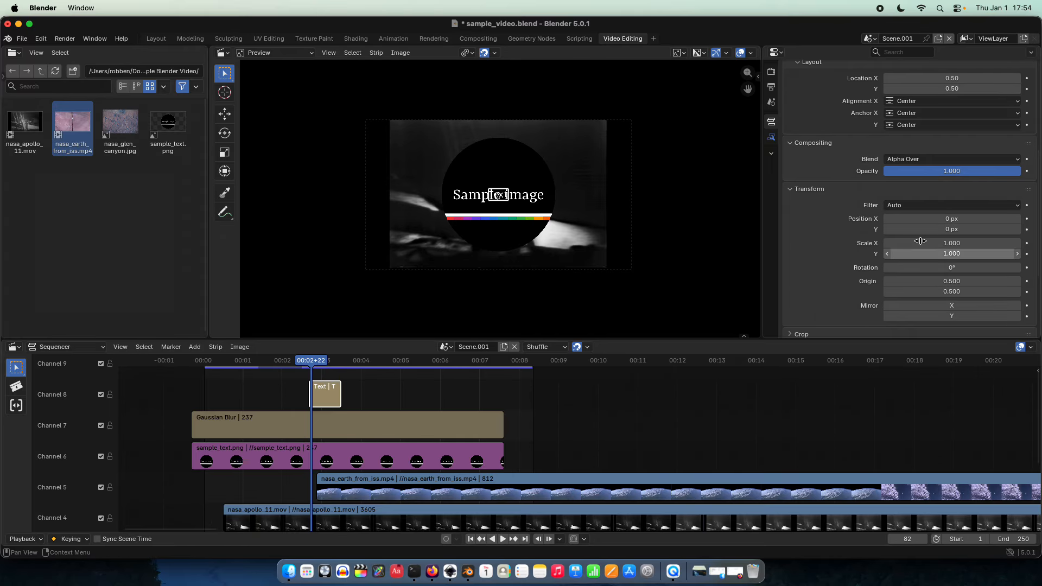
pyautogui.moveTo(921, 229); pyautogui.dragTo(1013, 267)
pyautogui.scroll(5, 535, 168)
pyautogui.click(493, 186)
pyautogui.click(355, 322)
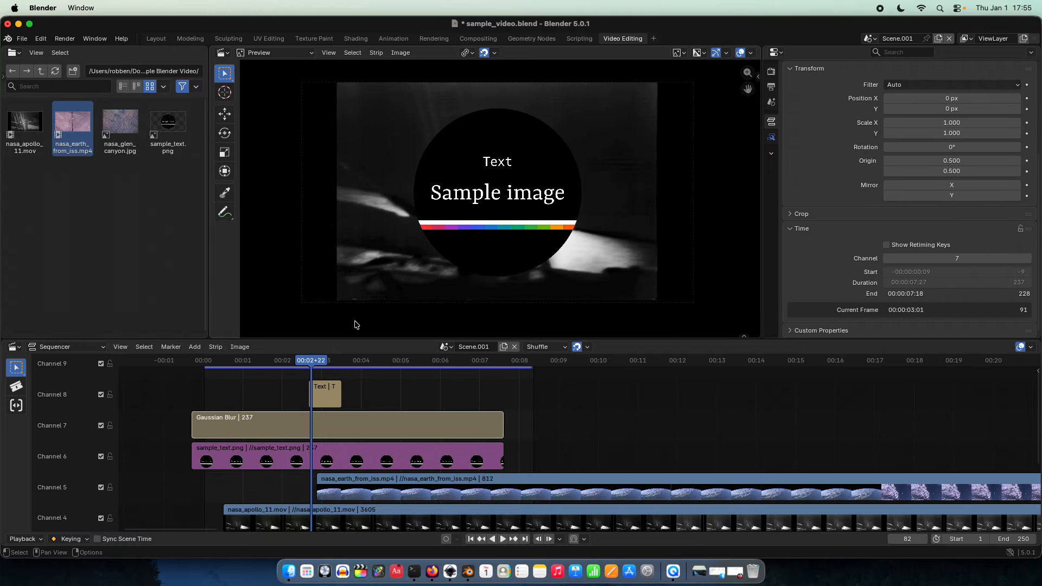
# Step: Add a Color strip on channel 9 starting at frame 86, extend it to 84 frames, and view it at frame 95
pyautogui.click(194, 346)
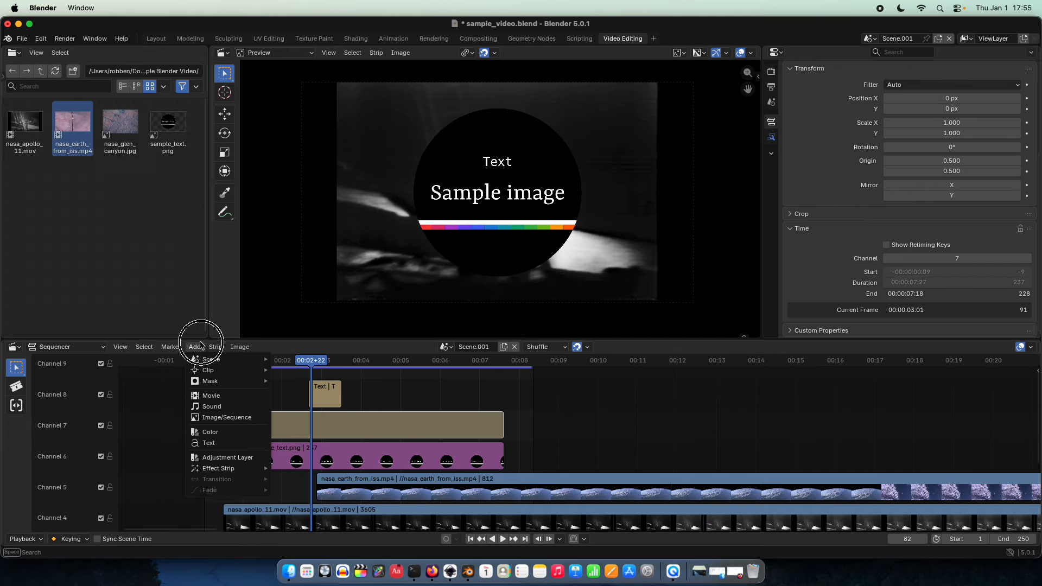
pyautogui.click(207, 441)
pyautogui.click(323, 398)
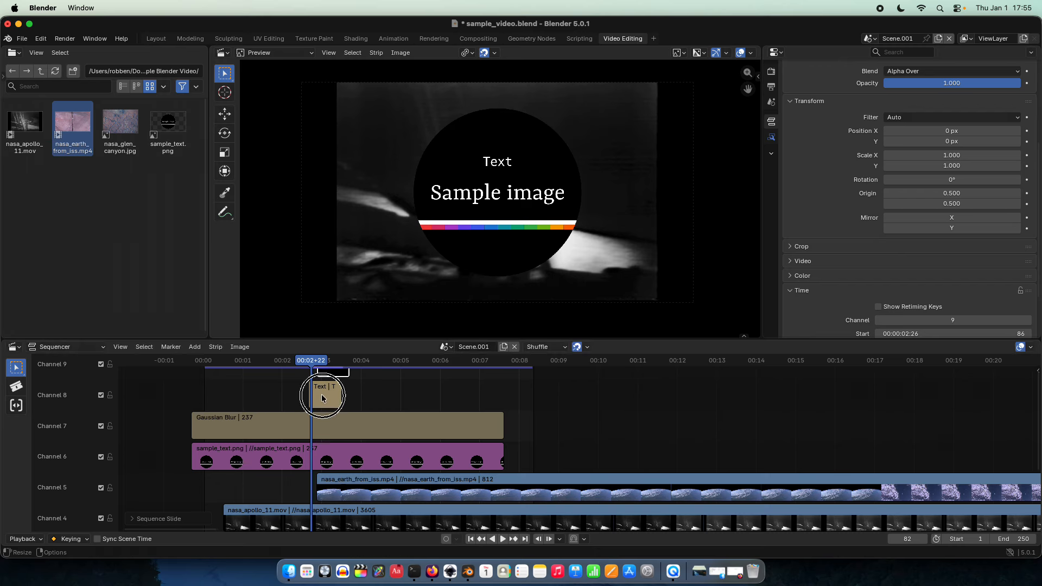
pyautogui.scroll(3, 356, 400)
pyautogui.click(310, 362)
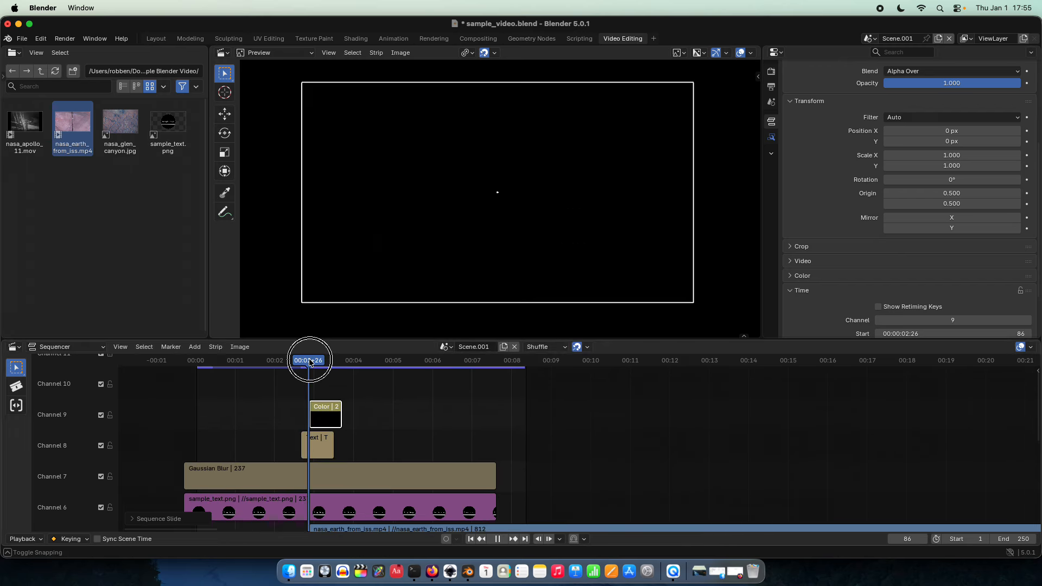
pyautogui.moveTo(310, 362); pyautogui.dragTo(313, 362)
pyautogui.moveTo(340, 415); pyautogui.dragTo(419, 414)
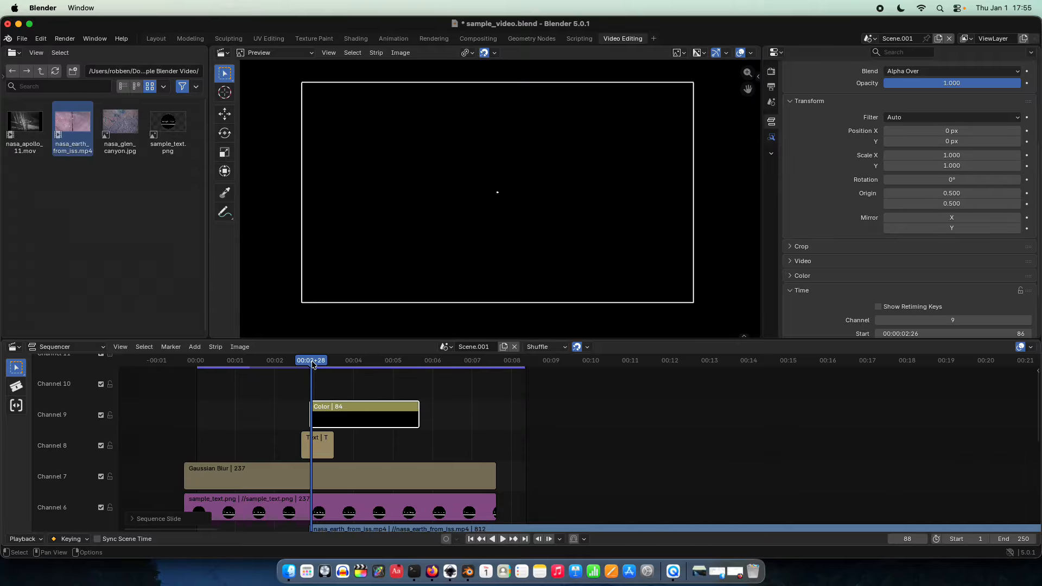
pyautogui.moveTo(312, 365); pyautogui.dragTo(321, 363)
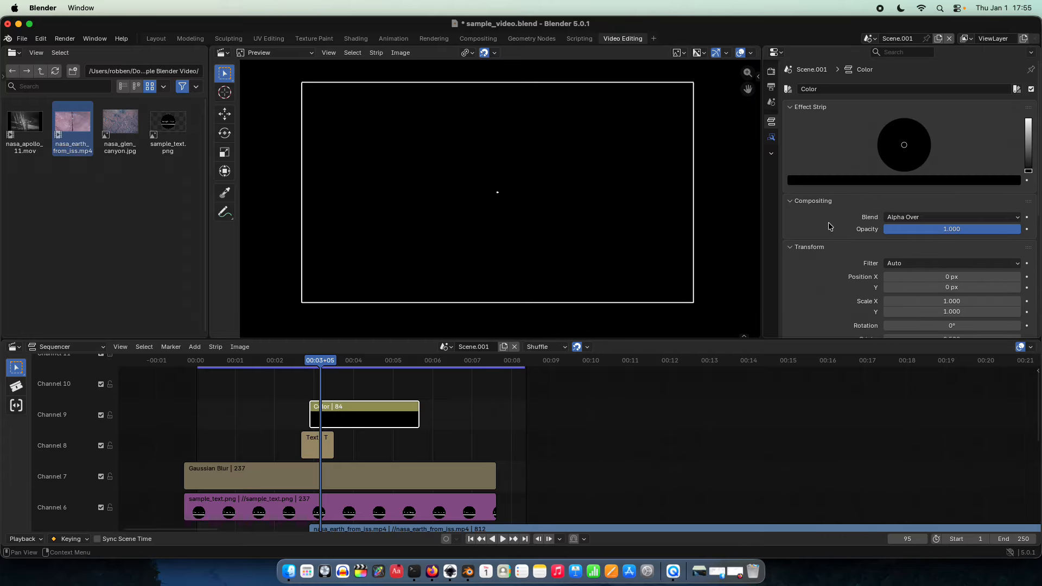
# Step: Change the Color strip from black to a muted green and move the Text strip above it to channel 10
pyautogui.scroll(6, 831, 227)
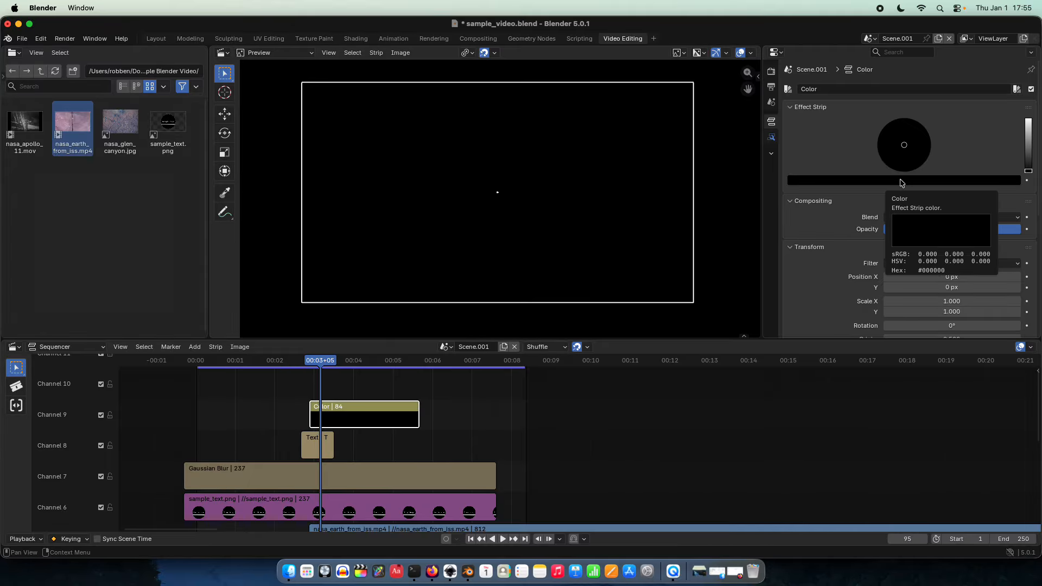
pyautogui.moveTo(1031, 142); pyautogui.dragTo(1028, 137)
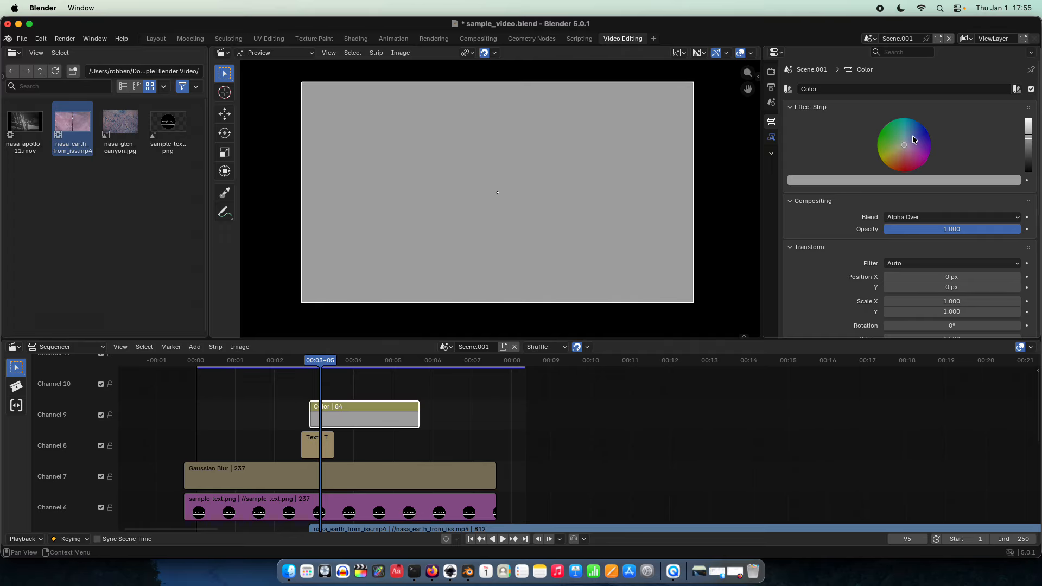
pyautogui.moveTo(913, 137); pyautogui.dragTo(899, 132)
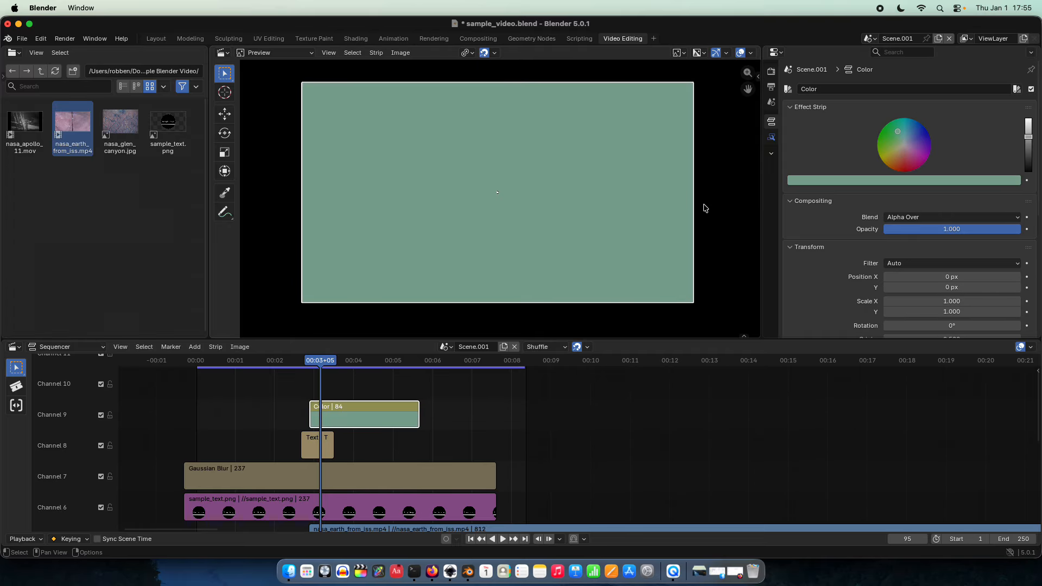
pyautogui.moveTo(326, 444); pyautogui.dragTo(334, 383)
pyautogui.scroll(-3, 445, 218)
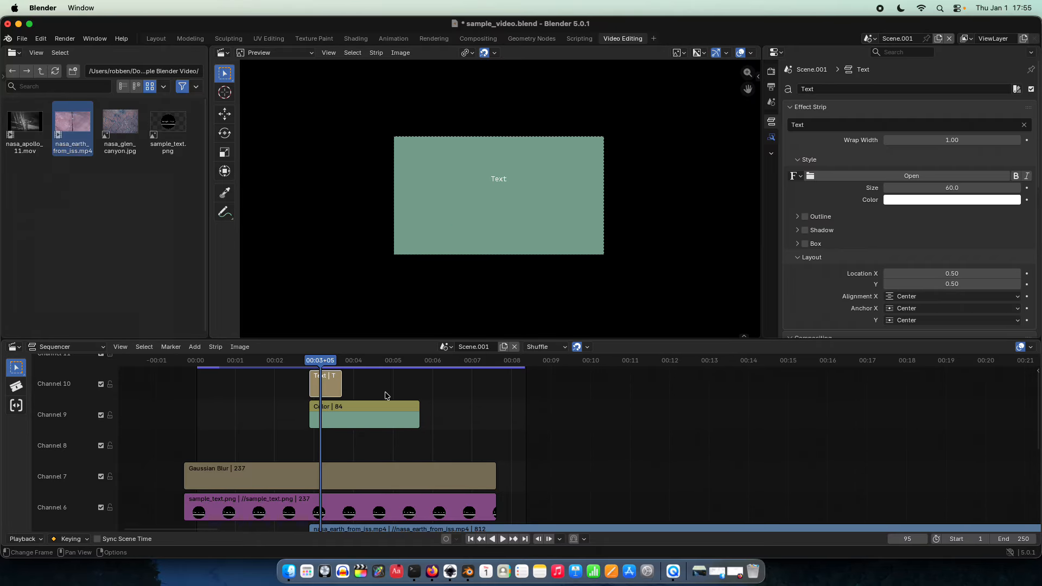
# Step: Select the Text and Color strips together and delete them
pyautogui.scroll(2, 456, 499)
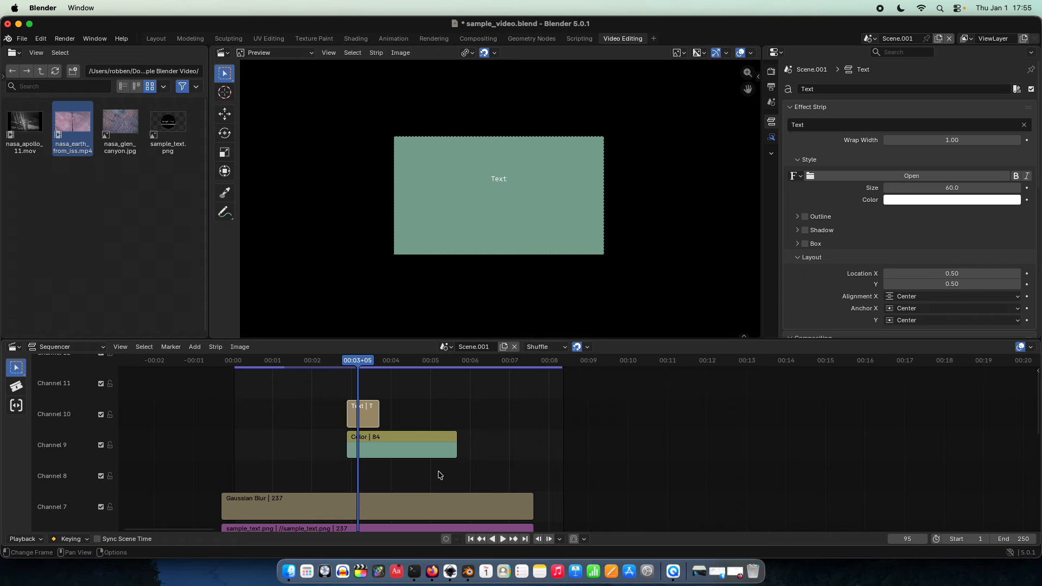
pyautogui.moveTo(440, 475); pyautogui.dragTo(332, 402)
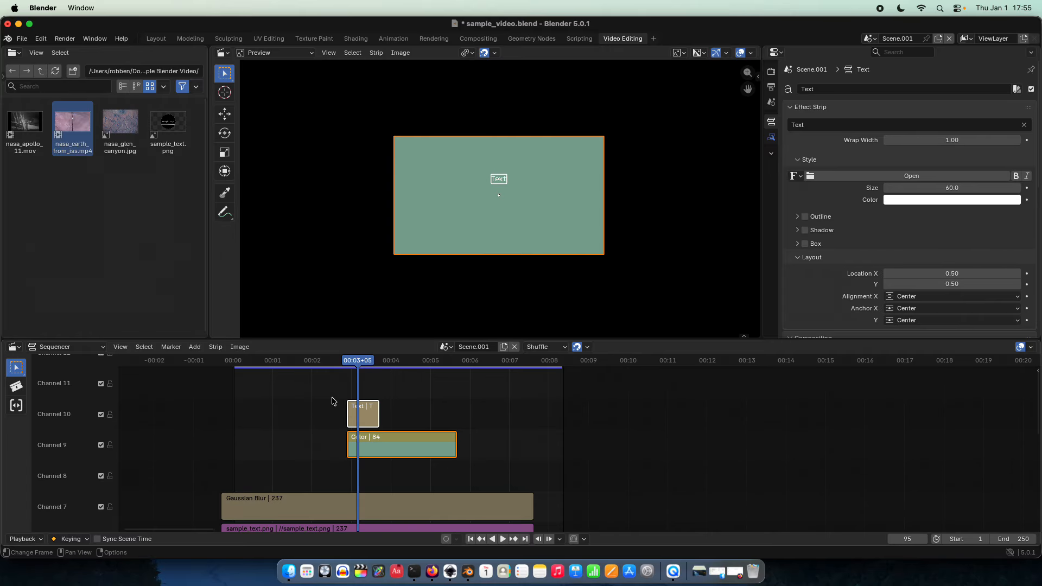
pyautogui.press('Delete')
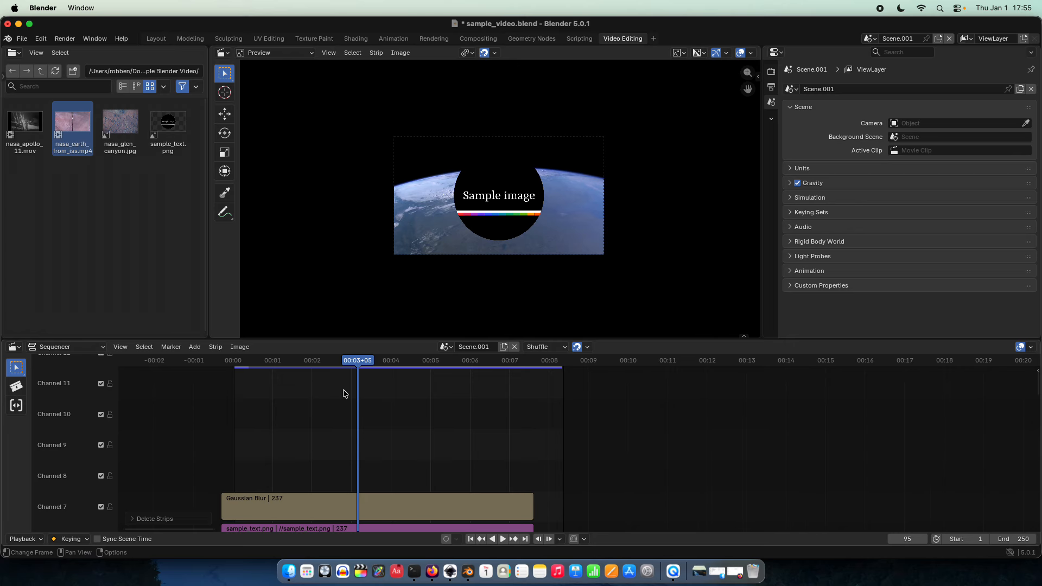
# Step: Return the playhead to frame 0, render the animation, and close the render window when rendering ends
pyautogui.scroll(-8, 343, 394)
pyautogui.moveTo(365, 446); pyautogui.dragTo(389, 516, button='middle')
pyautogui.moveTo(451, 362); pyautogui.dragTo(374, 363)
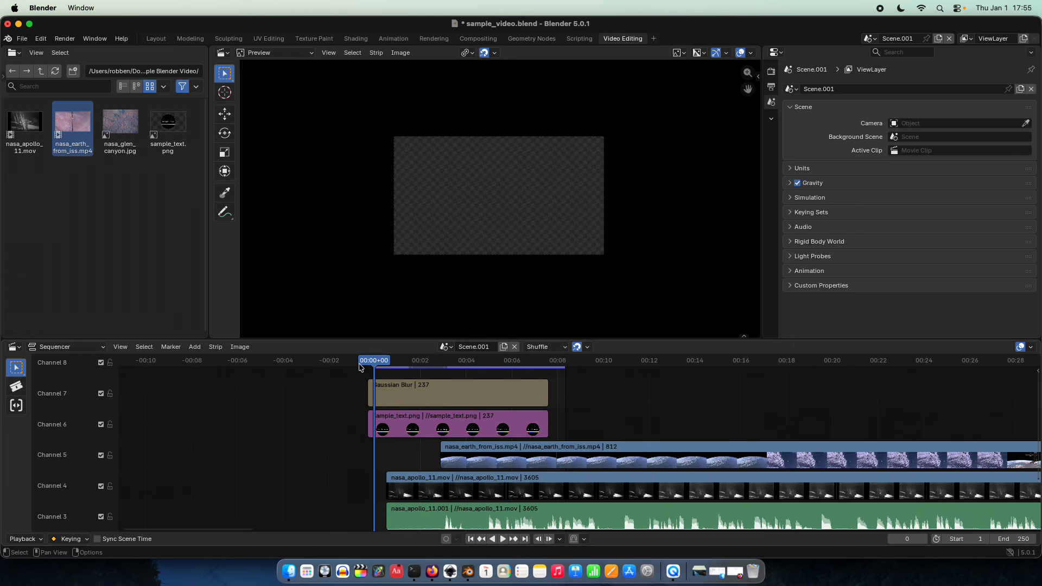
pyautogui.click(64, 39)
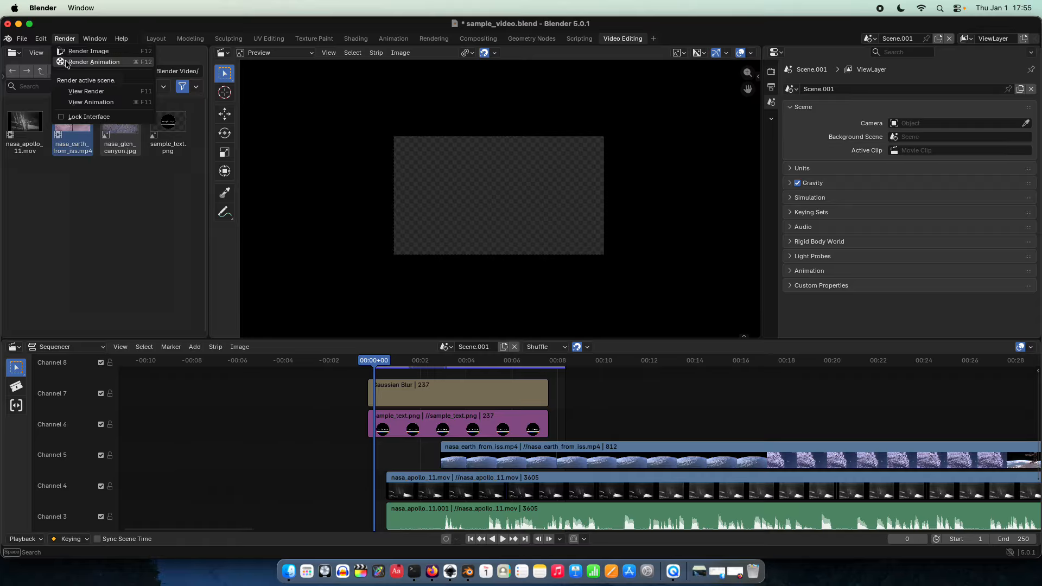
pyautogui.click(66, 62)
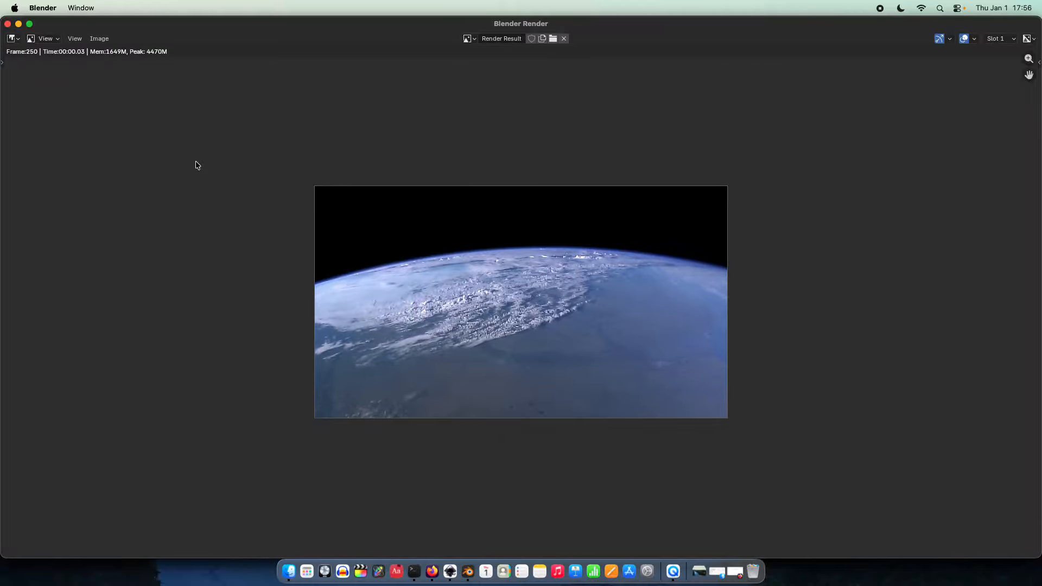
pyautogui.moveTo(162, 23); pyautogui.dragTo(780, 199)
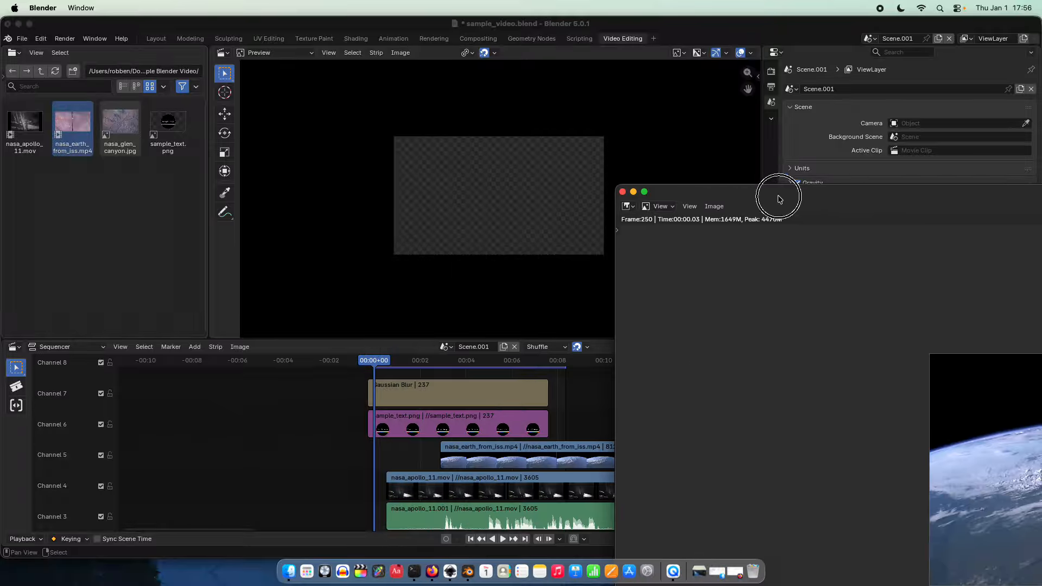
pyautogui.click(622, 191)
# Step: Extend the scene's End frame to 3529, close to the end of the nasa_apollo_11.mov strip
pyautogui.scroll(-10, 636, 449)
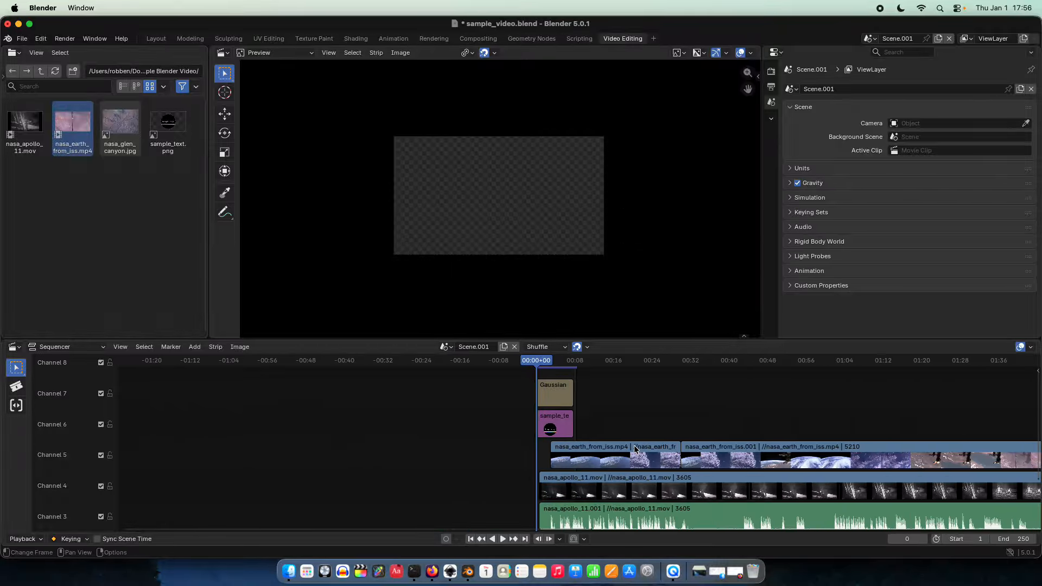
pyautogui.moveTo(623, 443); pyautogui.dragTo(538, 407, button='middle')
pyautogui.scroll(6, 434, 484)
pyautogui.scroll(6, 382, 481)
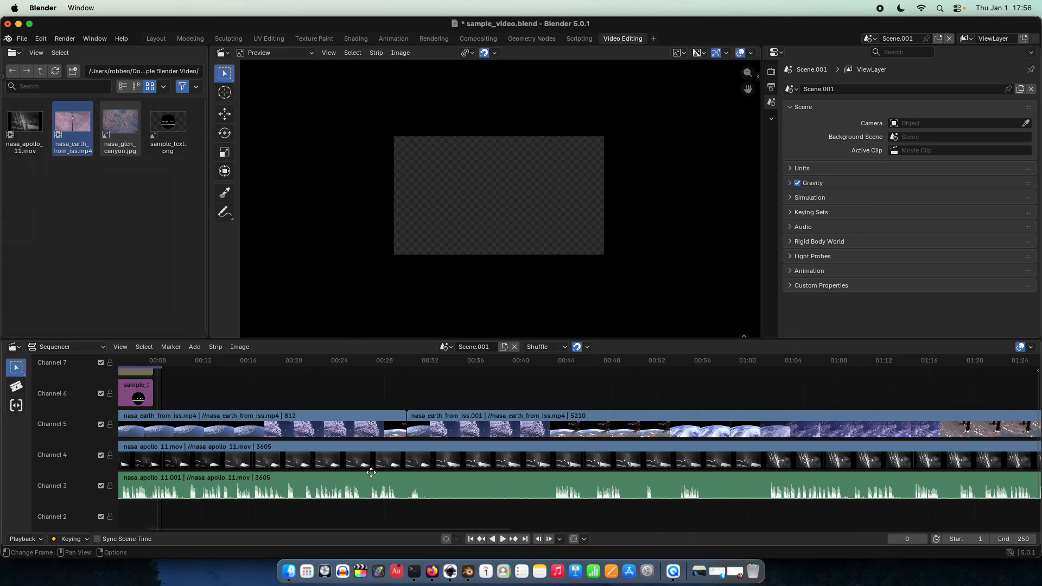
pyautogui.moveTo(388, 520); pyautogui.dragTo(300, 510)
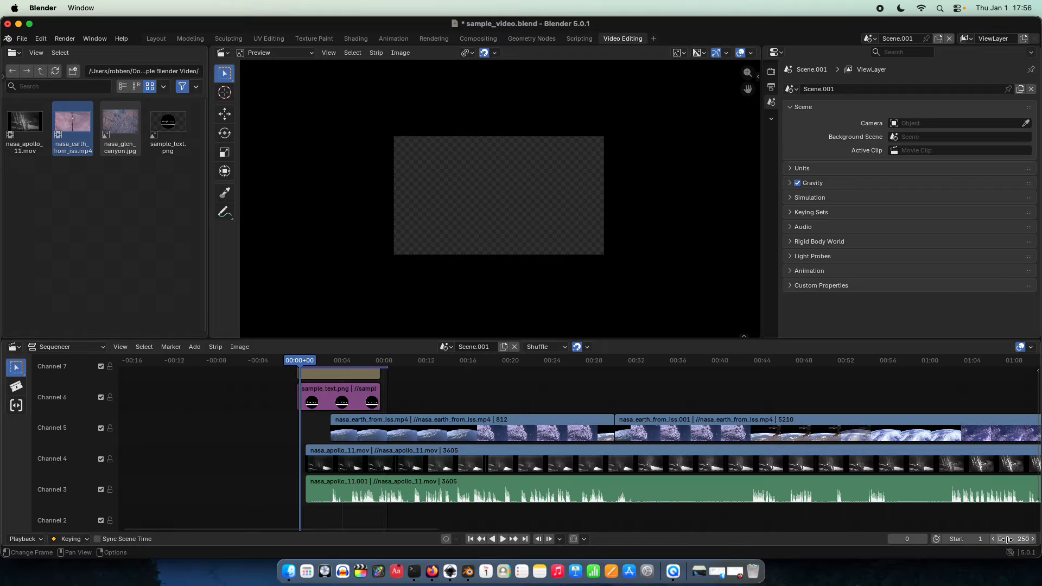
pyautogui.moveTo(1011, 540); pyautogui.dragTo(1017, 540)
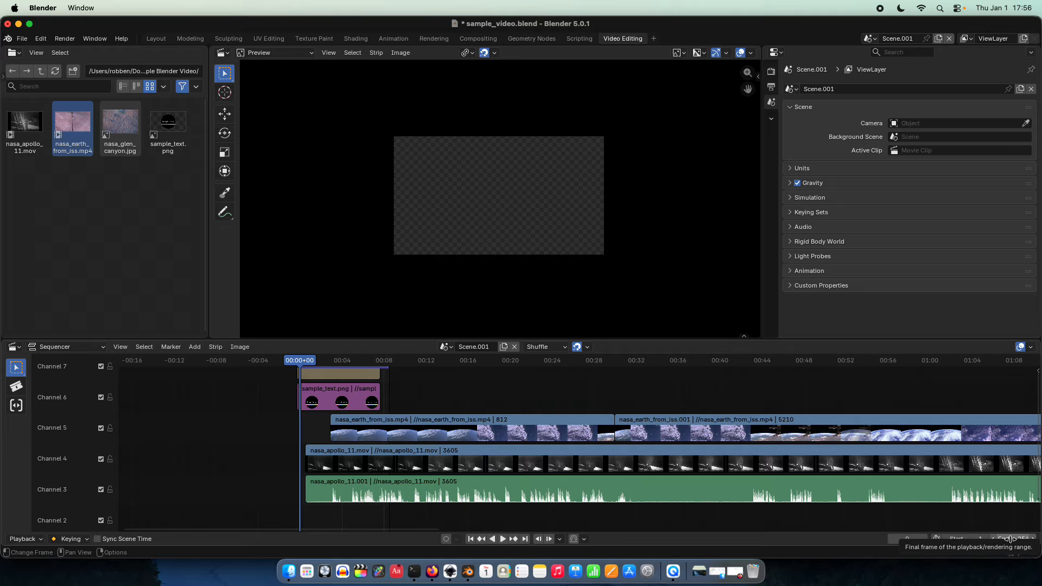
pyautogui.moveTo(1010, 540); pyautogui.dragTo(815, 87)
pyautogui.scroll(-7, 850, 457)
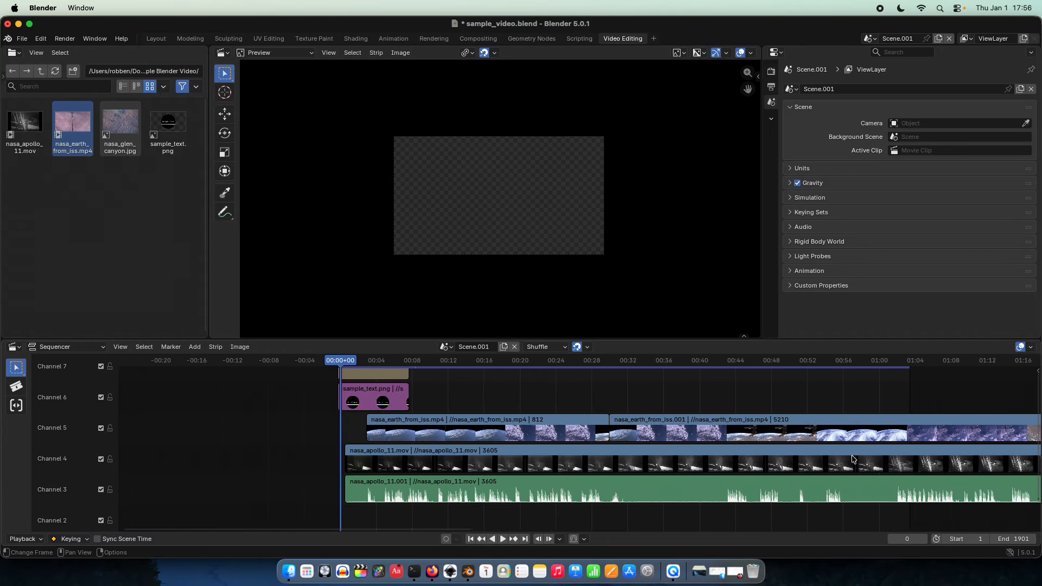
pyautogui.moveTo(886, 468); pyautogui.dragTo(765, 464, button='middle')
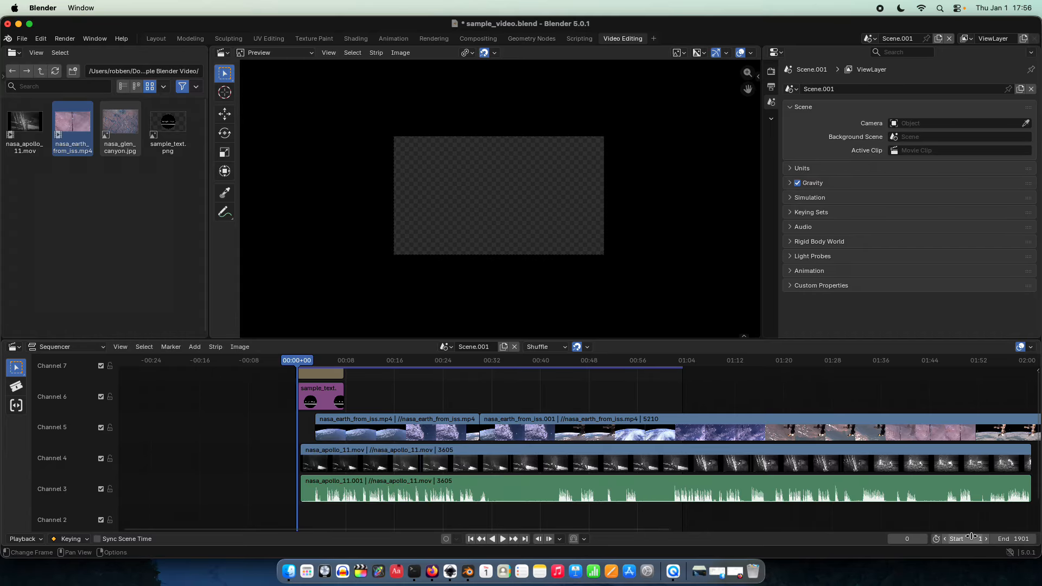
pyautogui.moveTo(1013, 540); pyautogui.dragTo(316, 545)
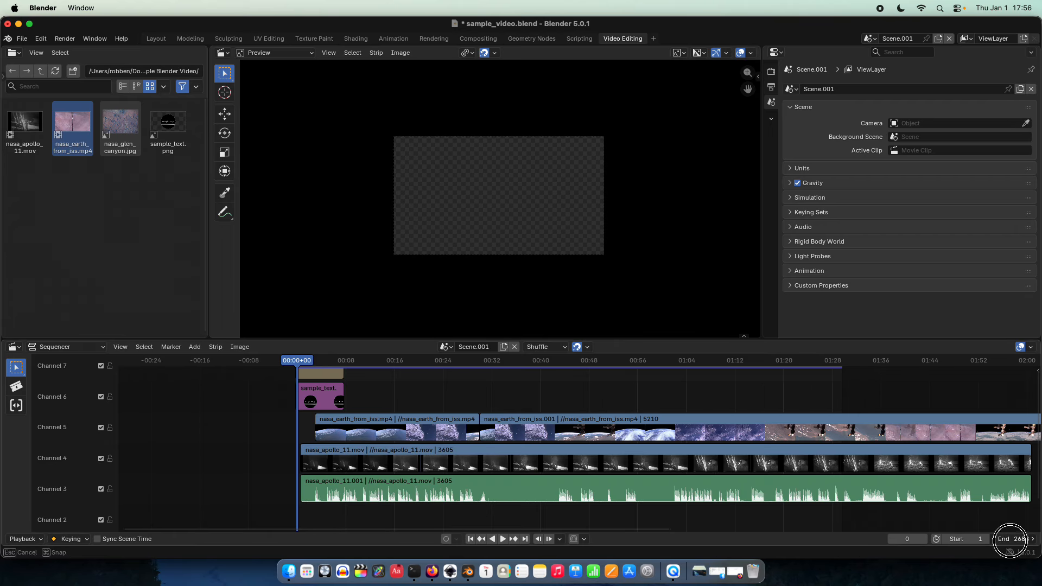
pyautogui.moveTo(1013, 541); pyautogui.dragTo(367, 547)
pyautogui.scroll(-7, 809, 441)
pyautogui.scroll(-4, 809, 441)
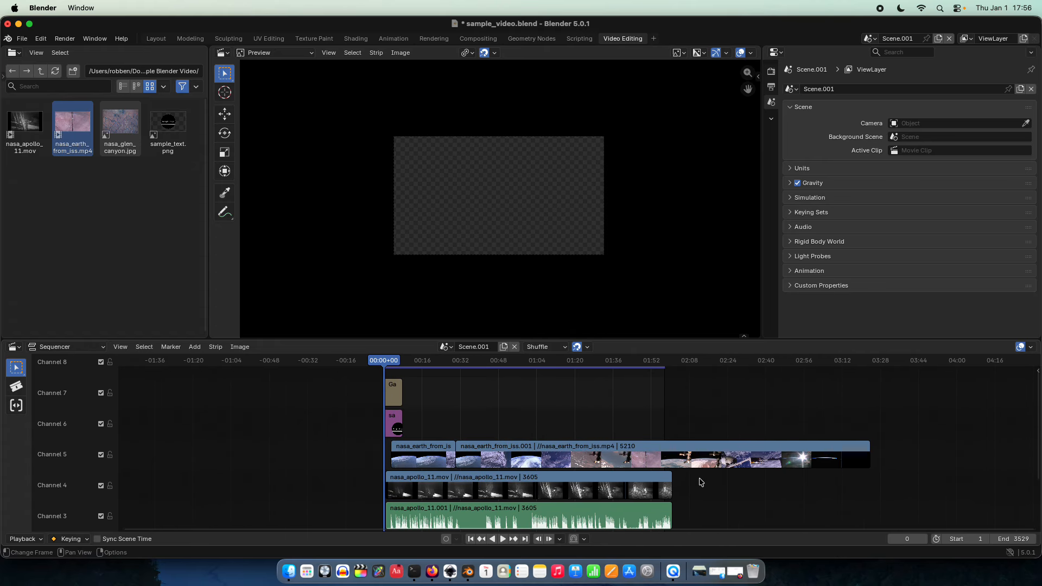
# Step: Save sample_video.blend and render the animation, moving the render window aside to reveal the sequencer
pyautogui.press('super+s')
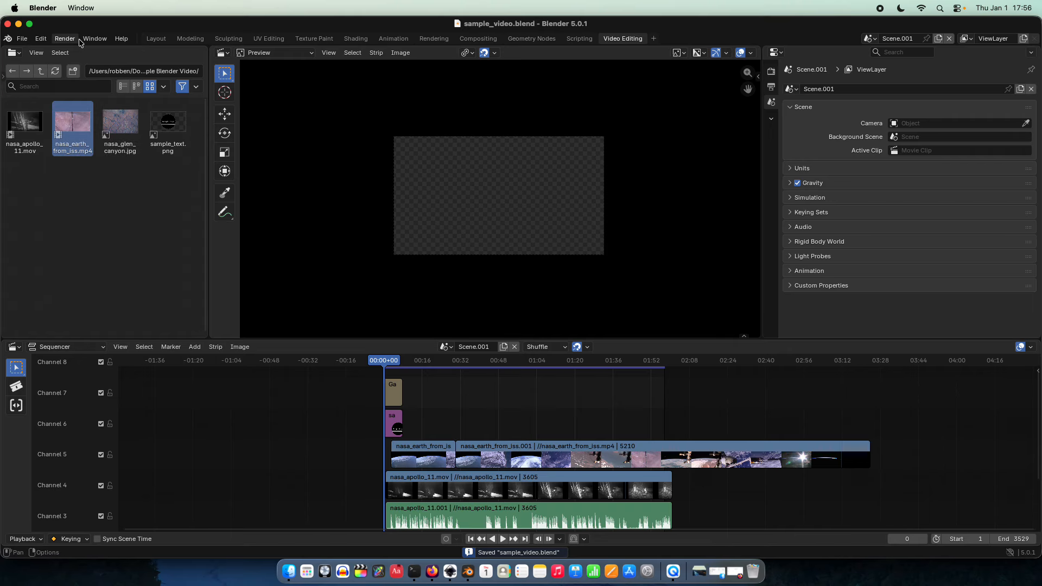
pyautogui.click(65, 38)
pyautogui.click(79, 62)
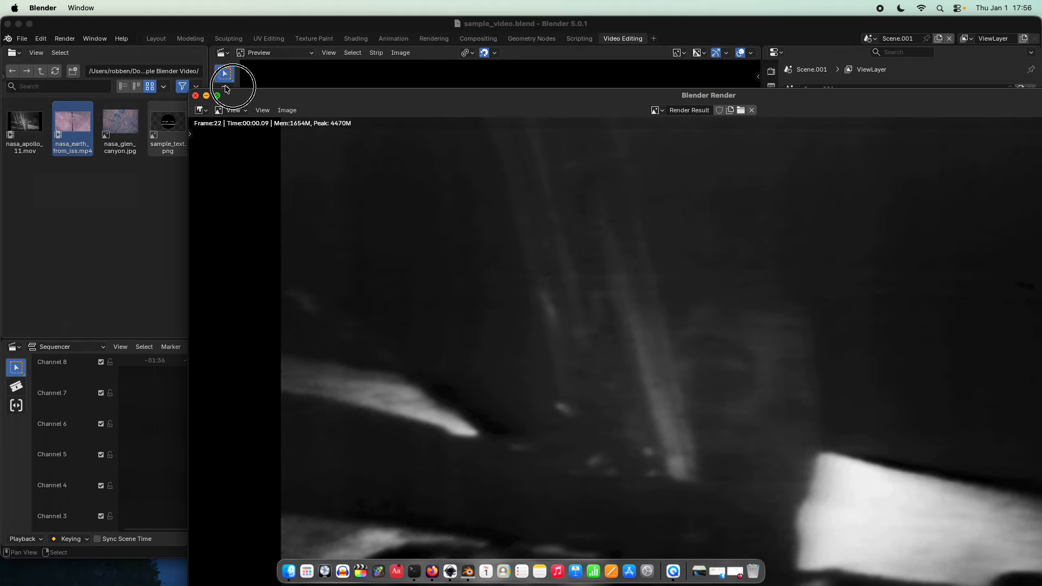
pyautogui.moveTo(337, 96); pyautogui.dragTo(582, 93)
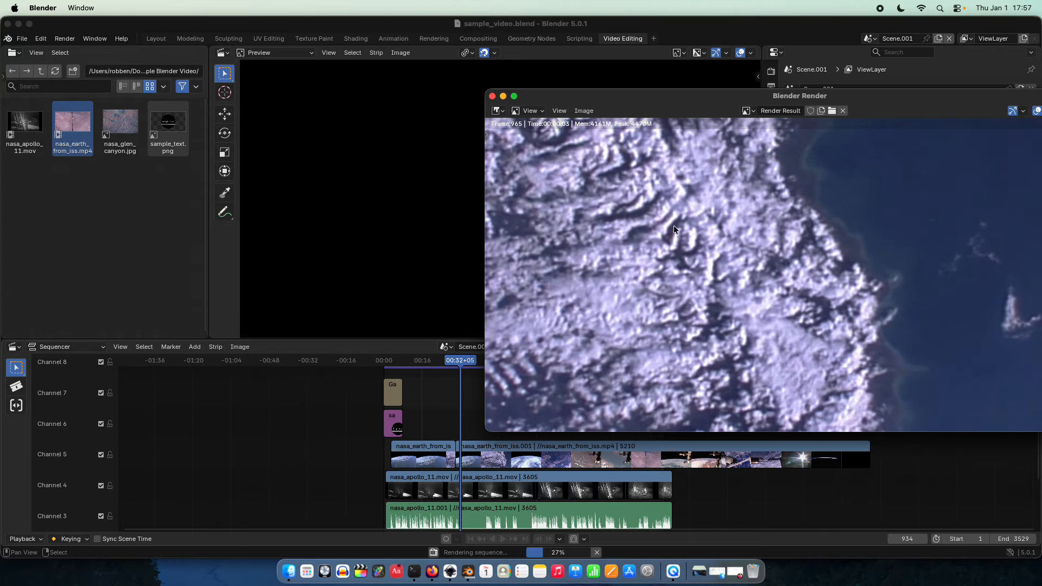
# Step: Switch to Finder while the render runs and check the output file 0001-3529.mp4 in the Sample Blender Video folder
pyautogui.moveTo(702, 101); pyautogui.dragTo(462, 84)
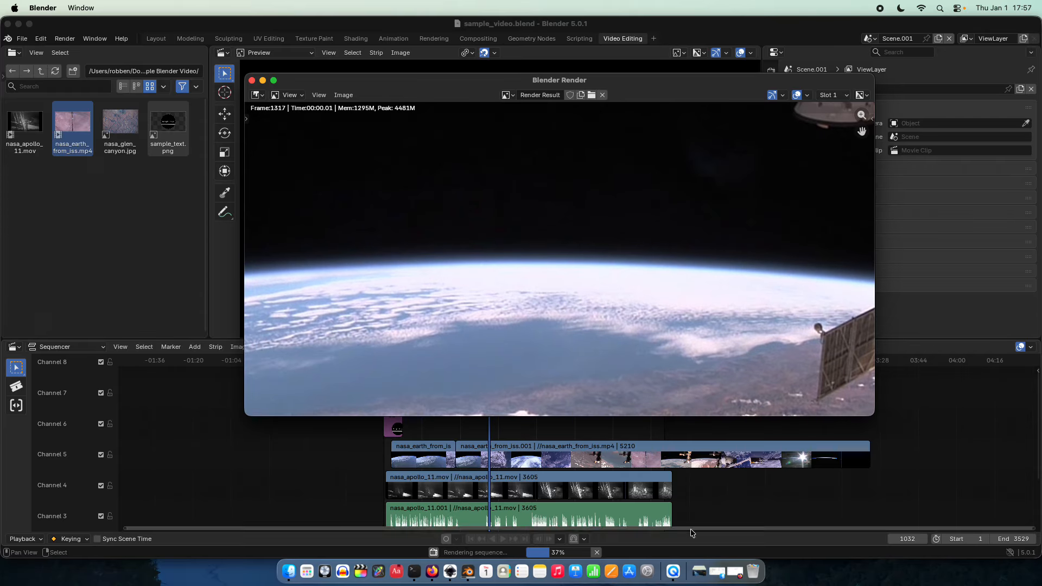
pyautogui.click(722, 574)
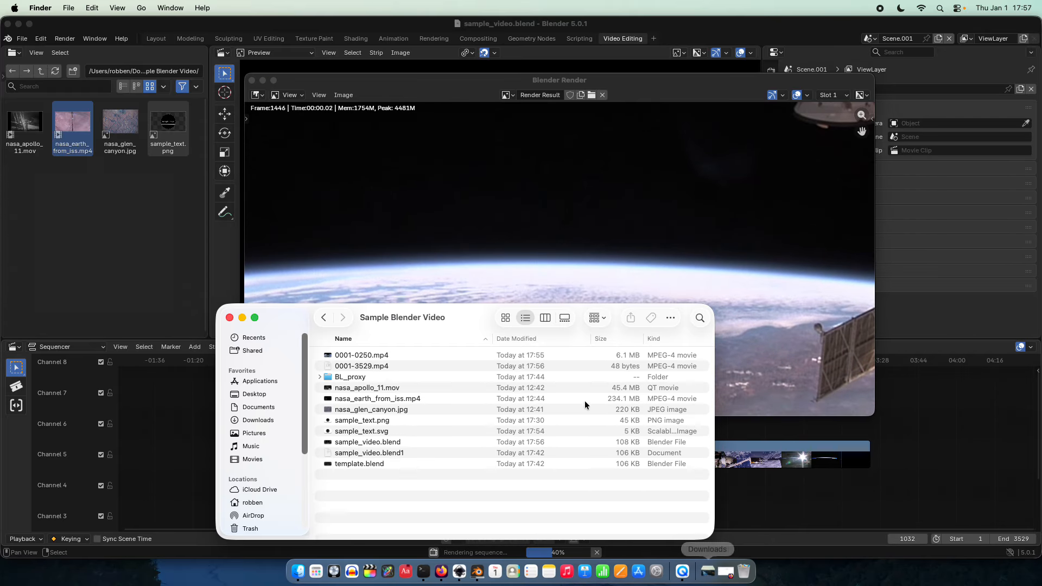
pyautogui.moveTo(482, 310); pyautogui.dragTo(488, 189)
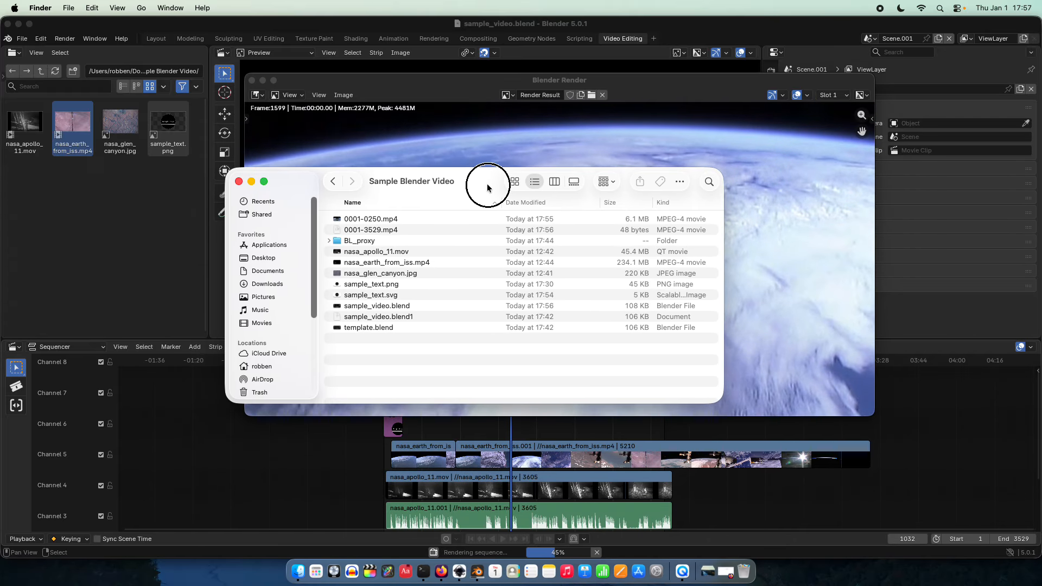
pyautogui.click(382, 230)
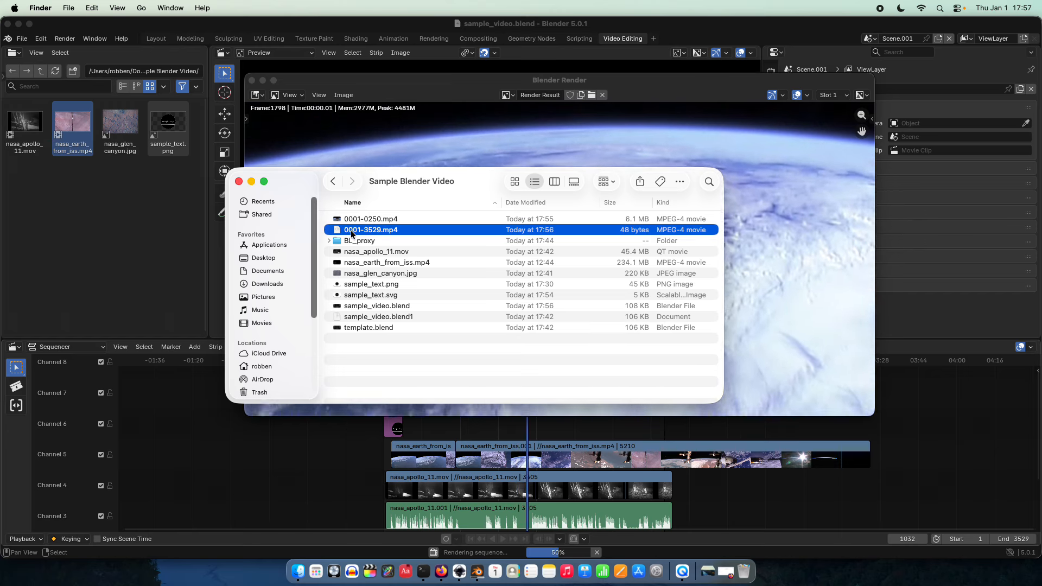
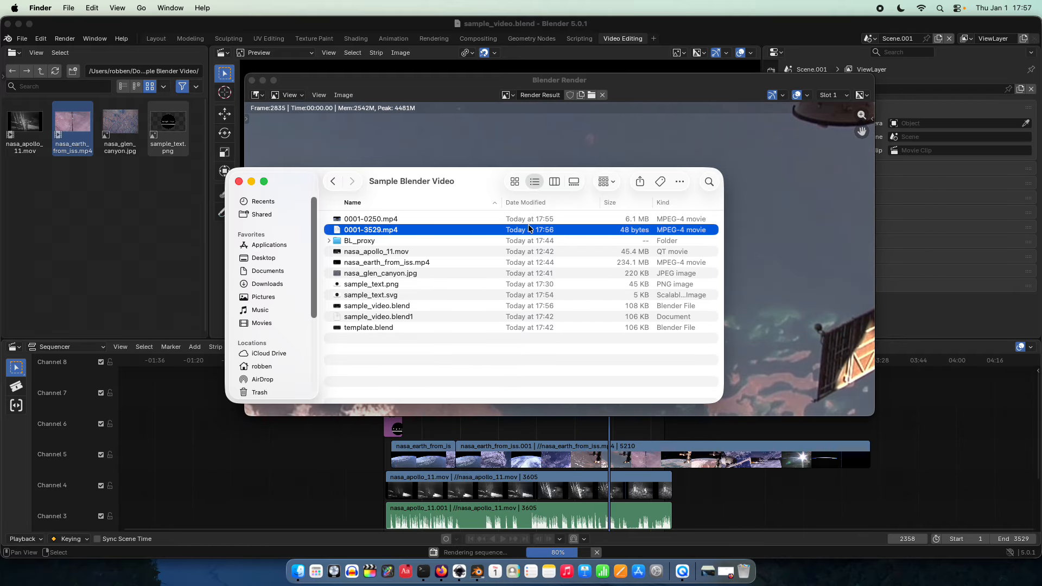
pyautogui.click(349, 219)
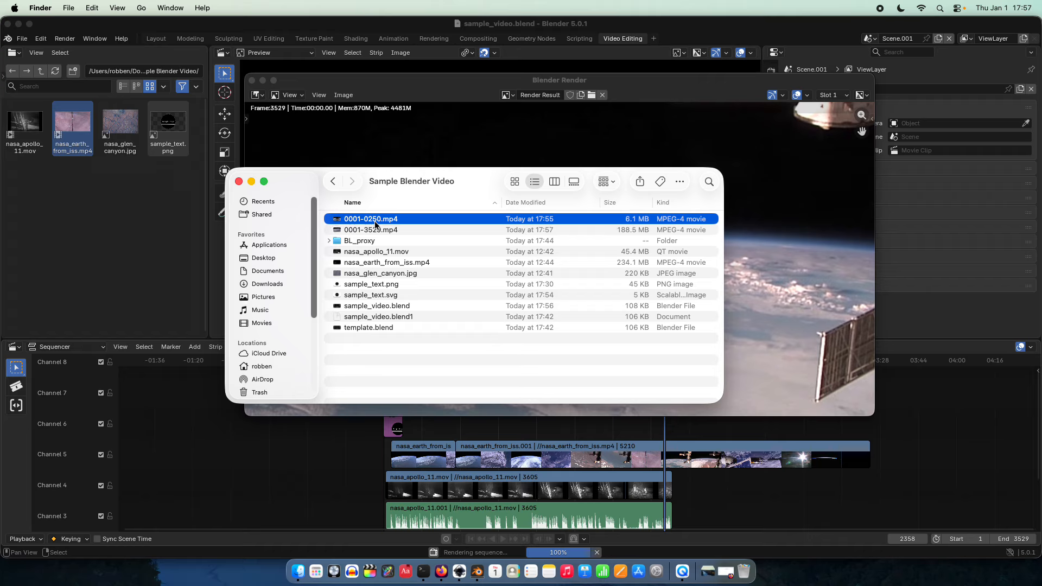
pyautogui.click(375, 231)
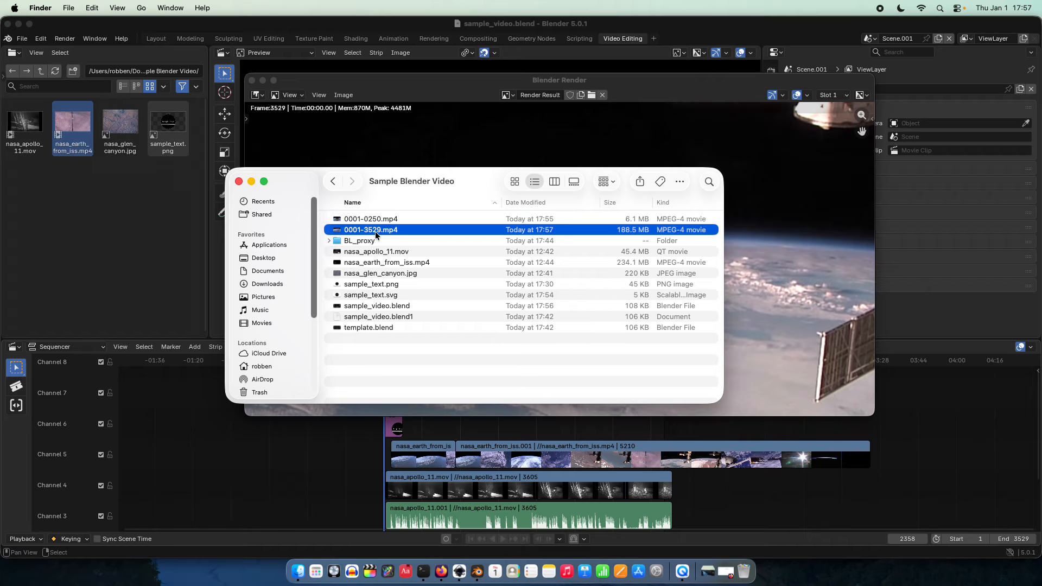
# Step: Open 0001-3529.mp4 in QuickTime Player and shrink the player window
pyautogui.rightClick(358, 234)
pyautogui.moveTo(401, 253)
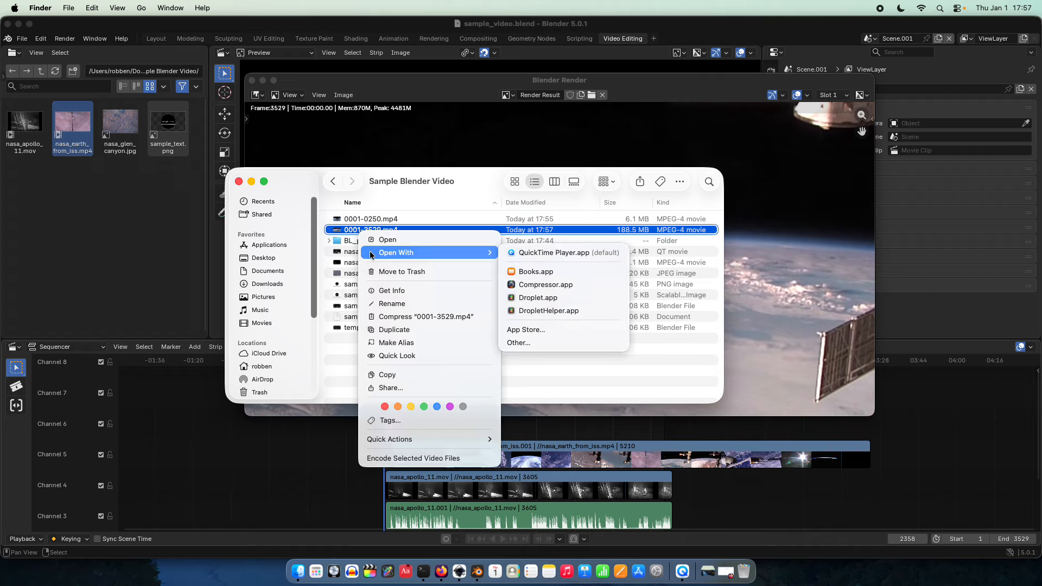
pyautogui.click(533, 253)
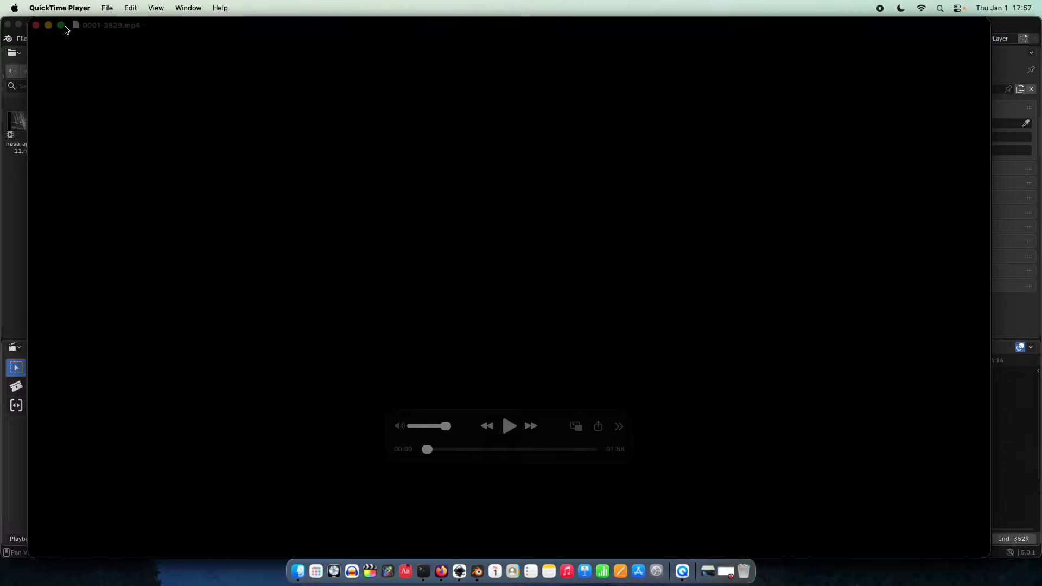
pyautogui.moveTo(30, 22); pyautogui.dragTo(396, 235)
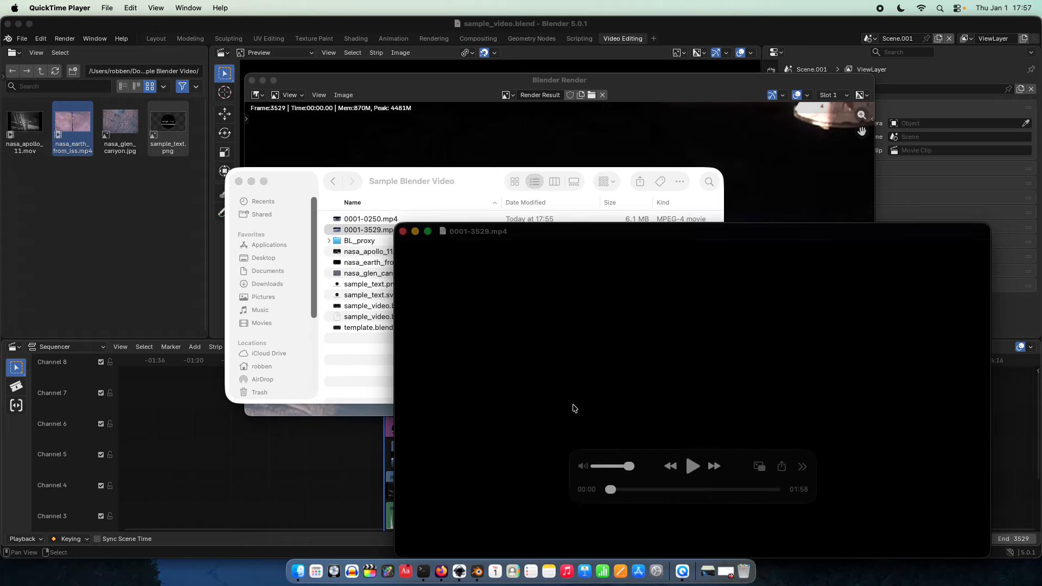
# Step: Play the opening of the rendered video, pause it at about 7 seconds and close the player
pyautogui.click(695, 470)
pyautogui.moveTo(686, 231); pyautogui.dragTo(644, 127)
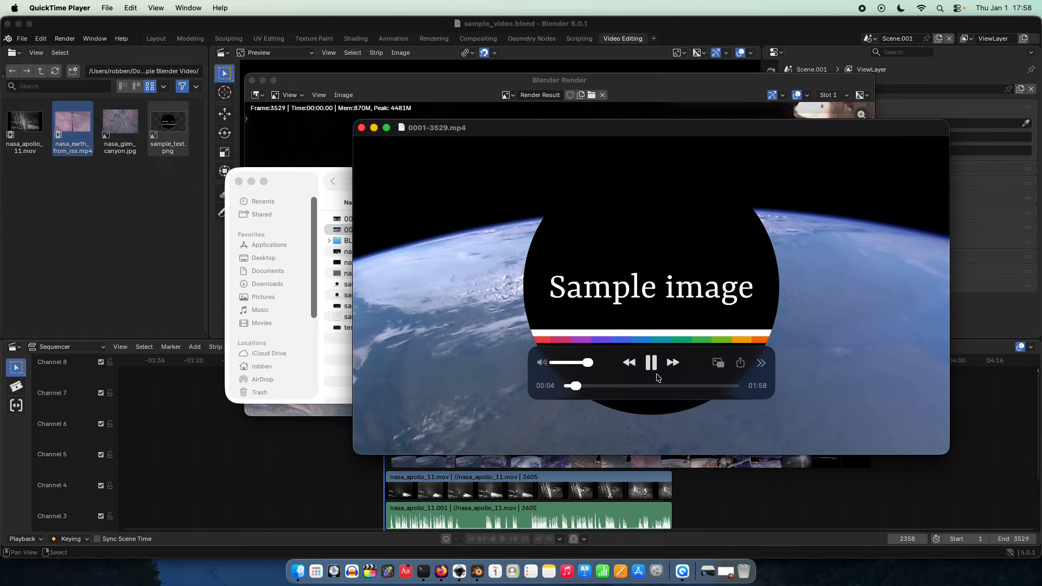
pyautogui.click(653, 364)
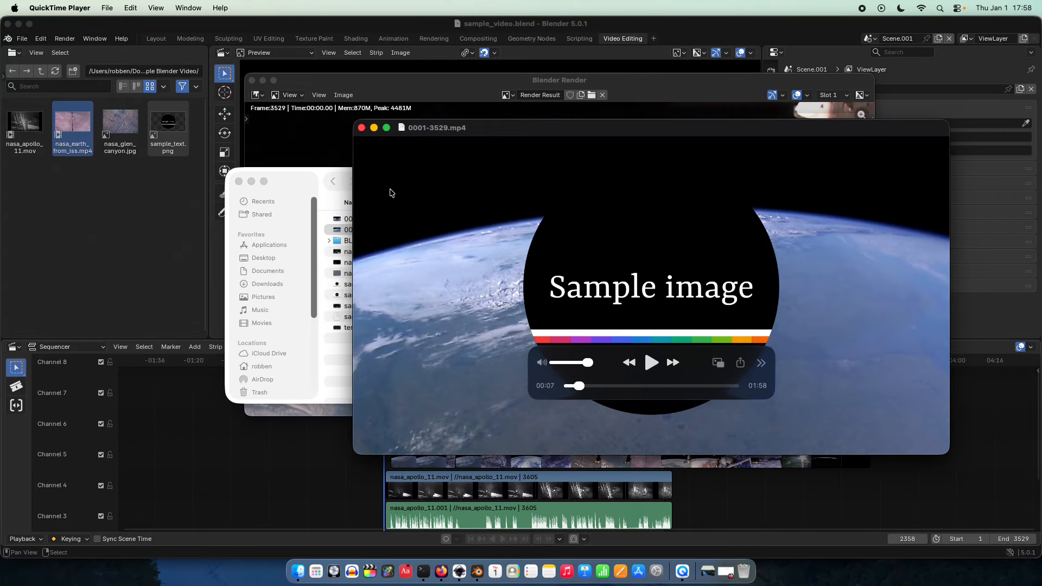
pyautogui.click(361, 129)
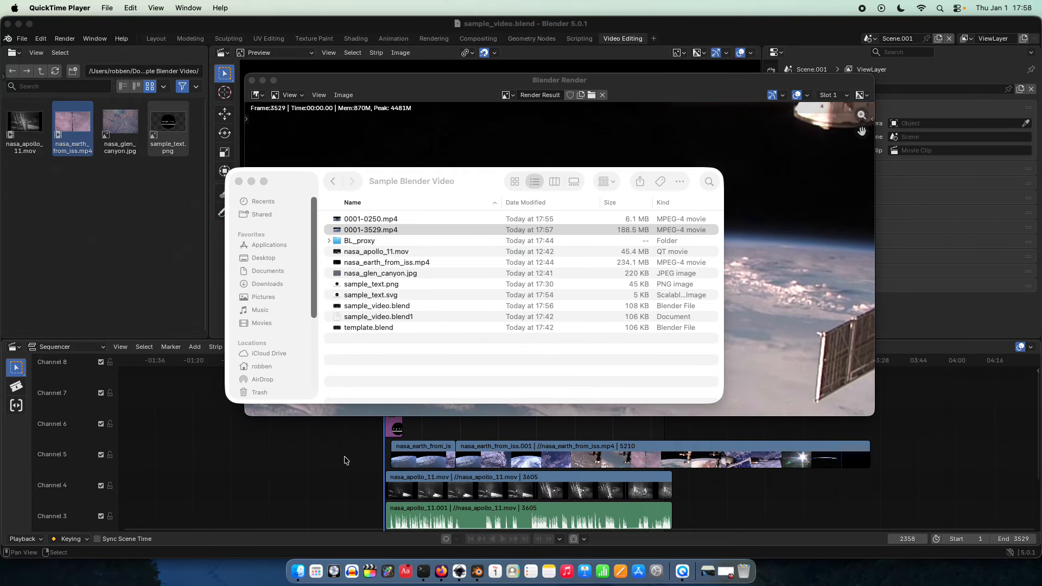
# Step: Return to Blender and review the scene's output format settings, including the available frame rates
pyautogui.click(345, 460)
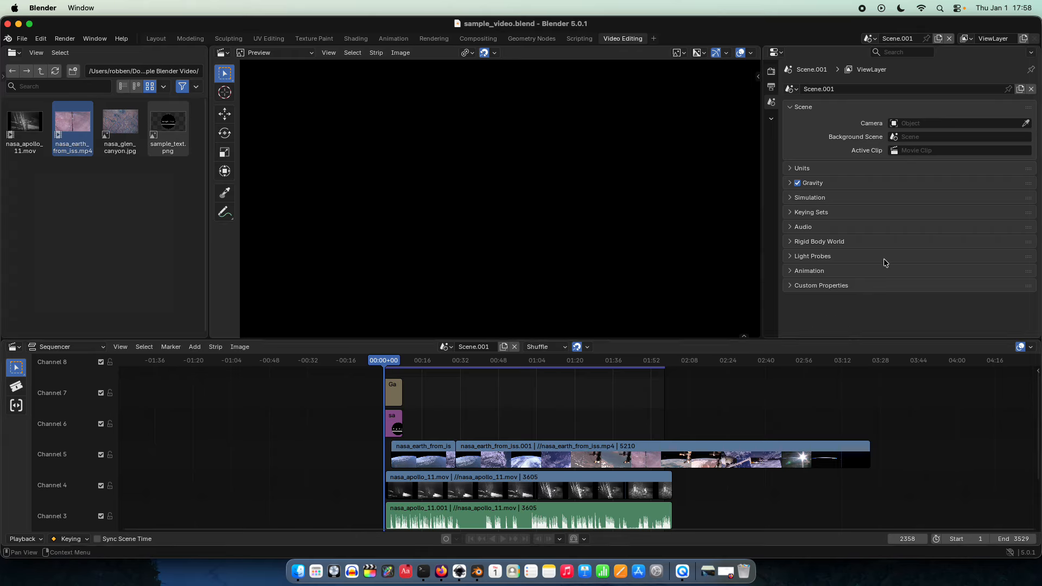
pyautogui.click(771, 87)
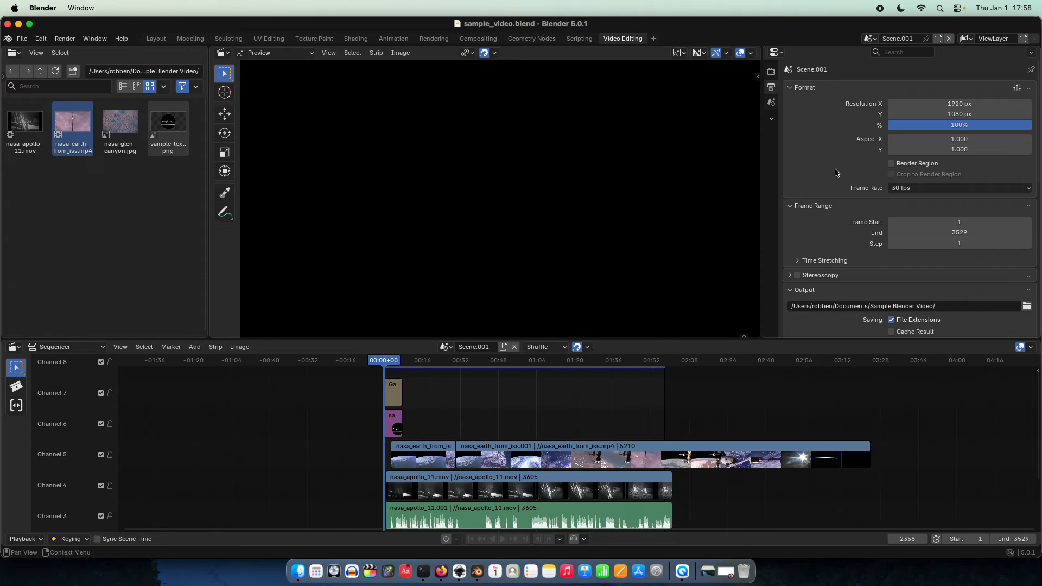
pyautogui.click(926, 188)
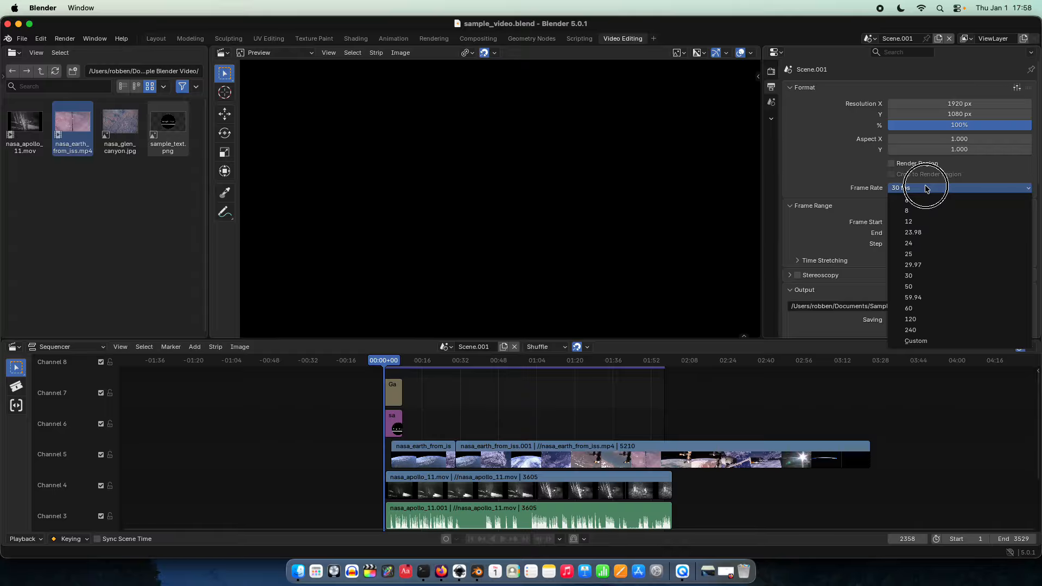
pyautogui.click(925, 188)
# Step: Select the nasa_apollo_11.mov video strip in channel 4 and examine the arrangement of the strips along the timeline
pyautogui.scroll(2, 473, 419)
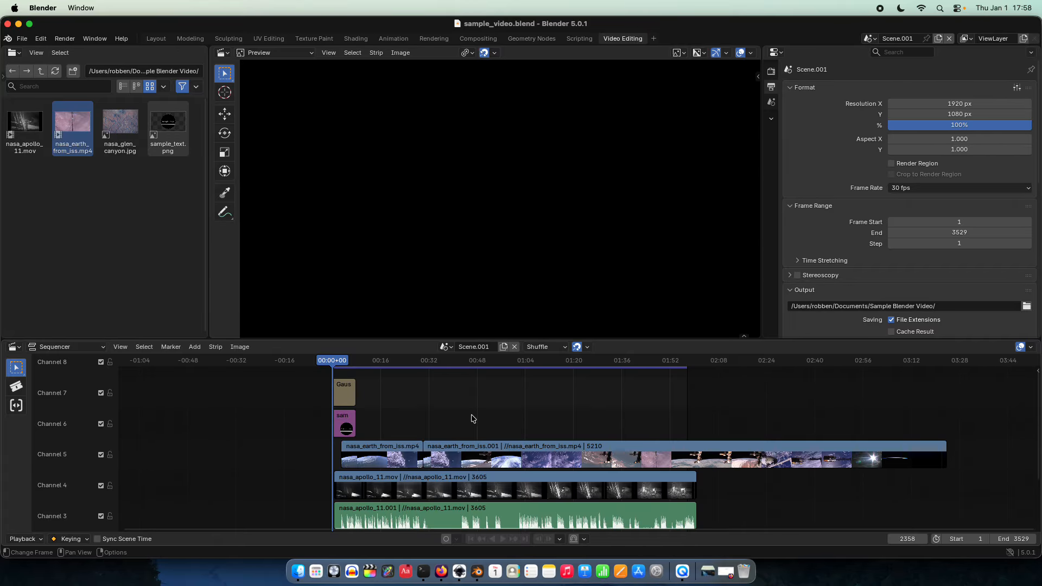
pyautogui.scroll(3, 426, 407)
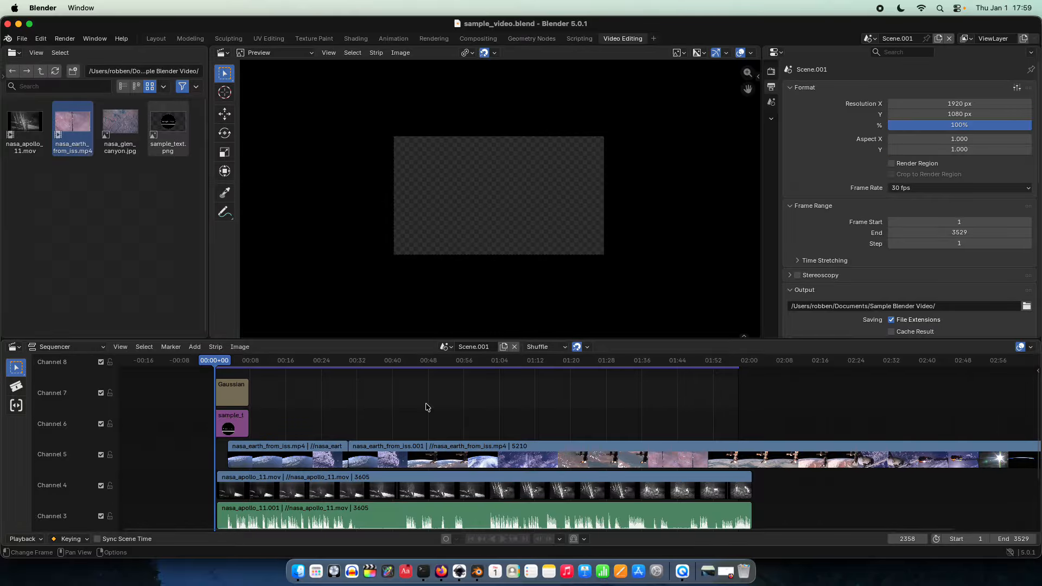
pyautogui.click(374, 480)
pyautogui.scroll(-3, 369, 462)
pyautogui.hscroll(-2, 369, 462)
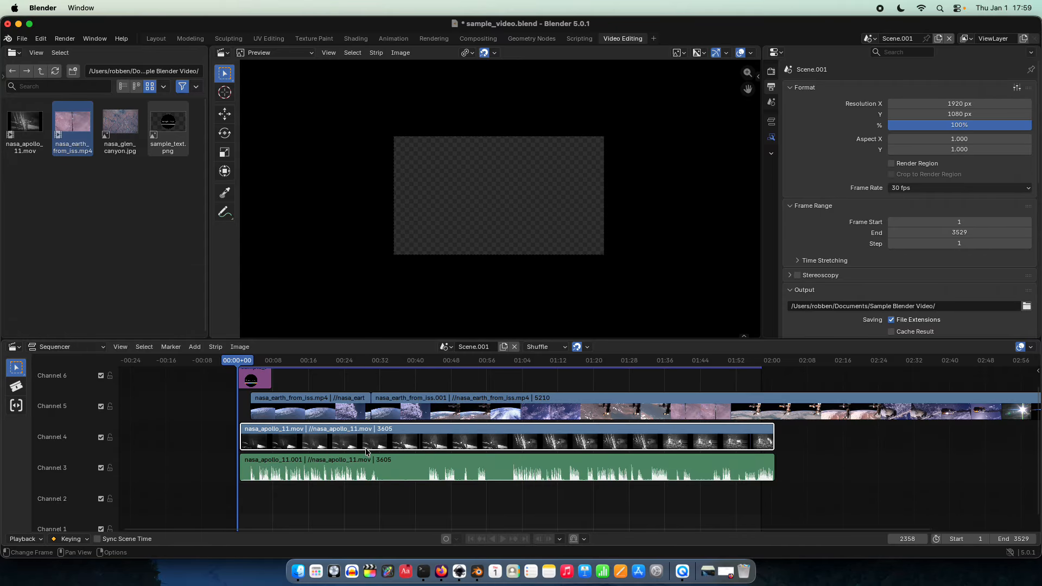
pyautogui.scroll(3, 365, 480)
pyautogui.moveTo(365, 492); pyautogui.dragTo(465, 487, button='middle')
pyautogui.scroll(2, 318, 433)
pyautogui.scroll(1, 315, 434)
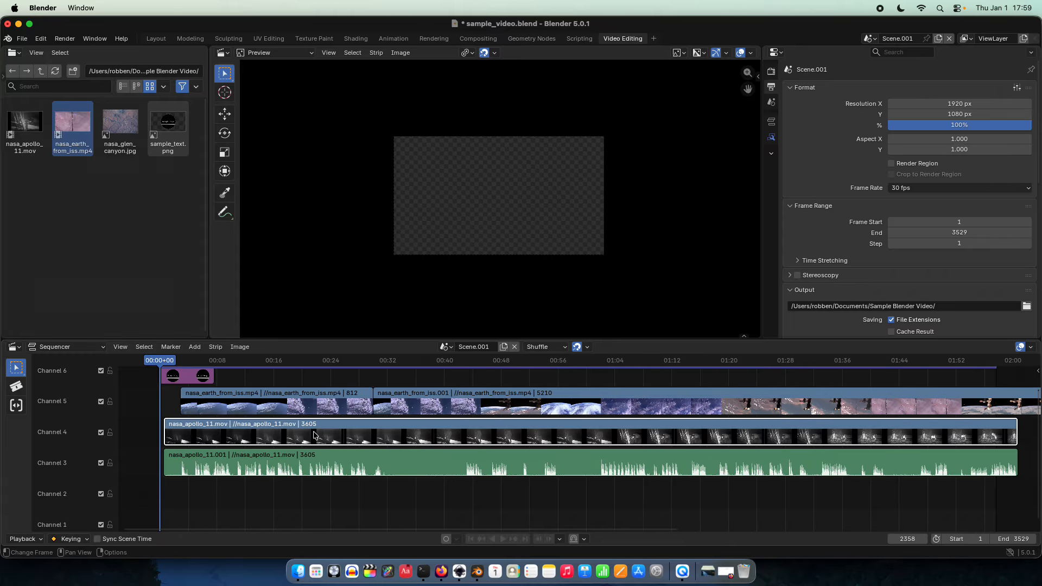
pyautogui.moveTo(303, 429); pyautogui.dragTo(313, 478, button='middle')
pyautogui.scroll(-4, 306, 436)
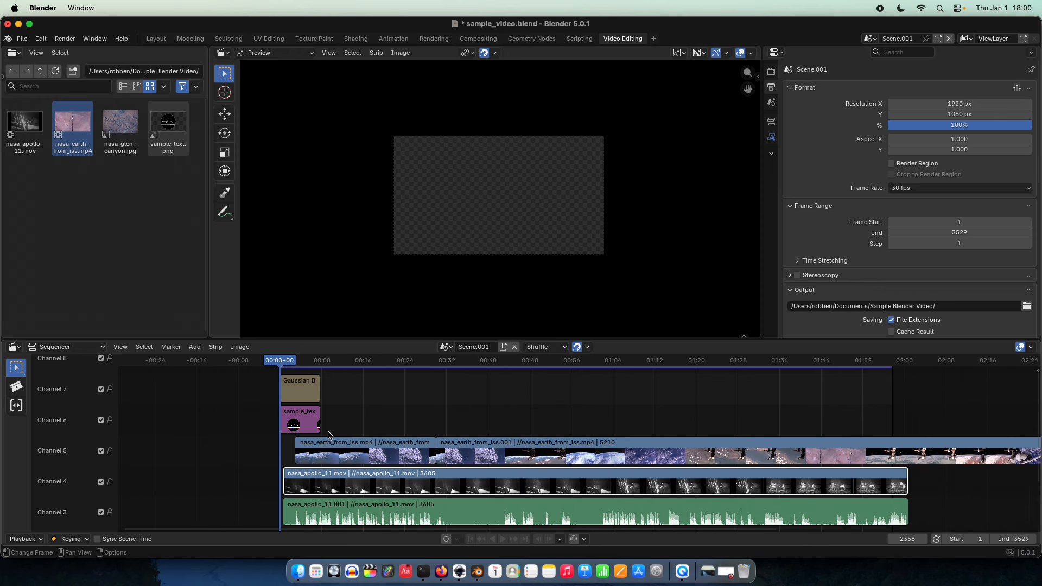